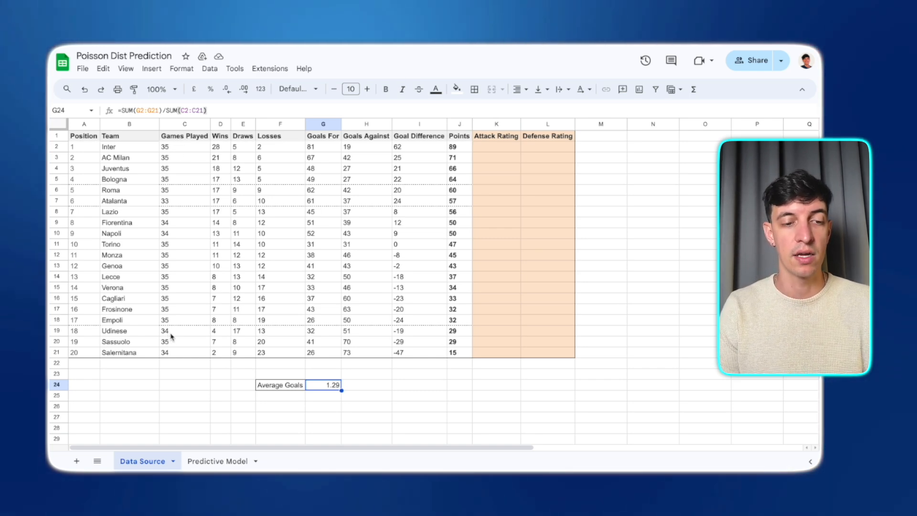
- Review the sheet's column headers and compare them with the Serie A standings table on the Goal website
click(178, 352)
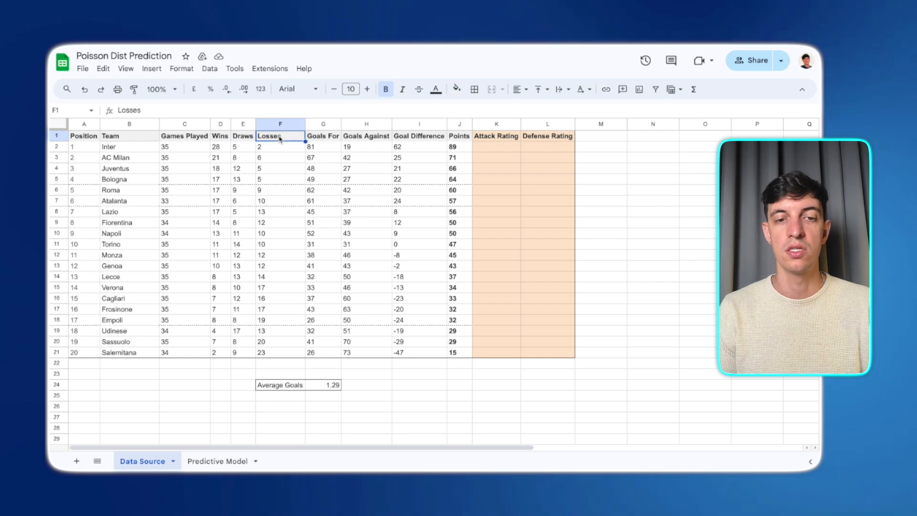
click(325, 138)
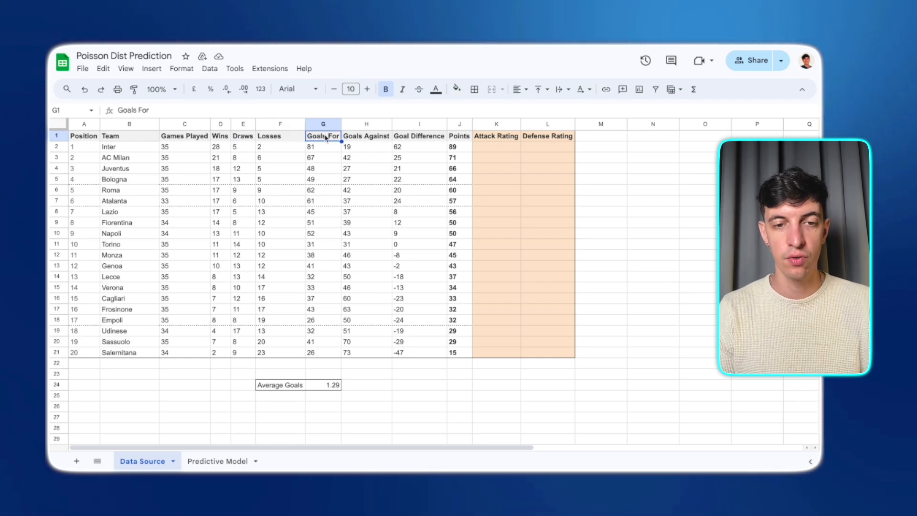
click(361, 138)
click(438, 138)
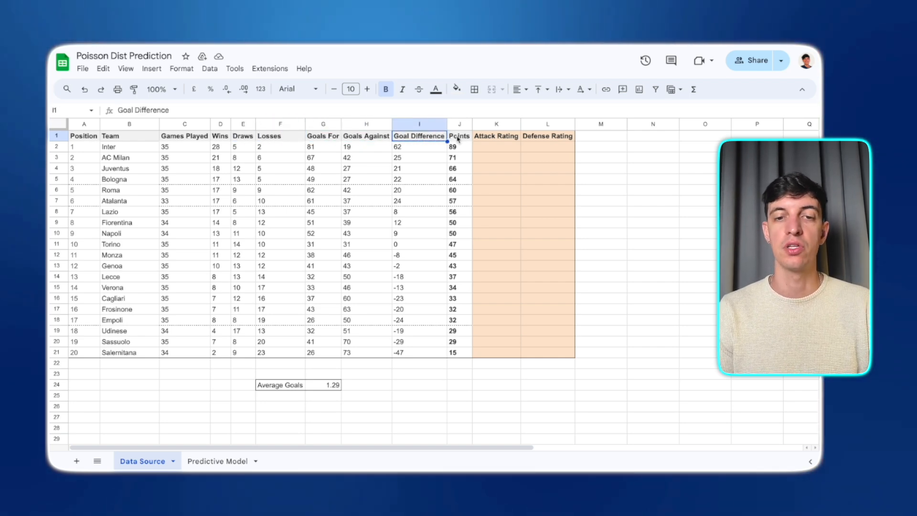
click(458, 139)
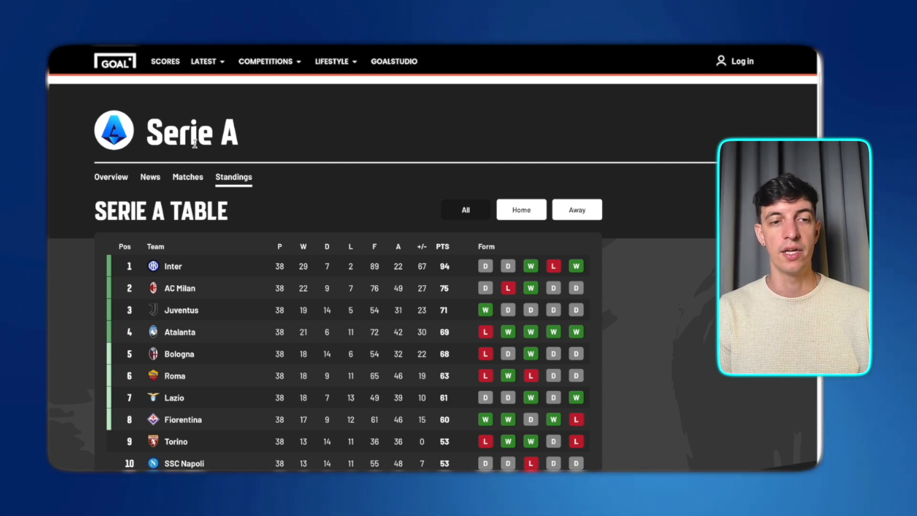
scroll(287, 201, down, 3)
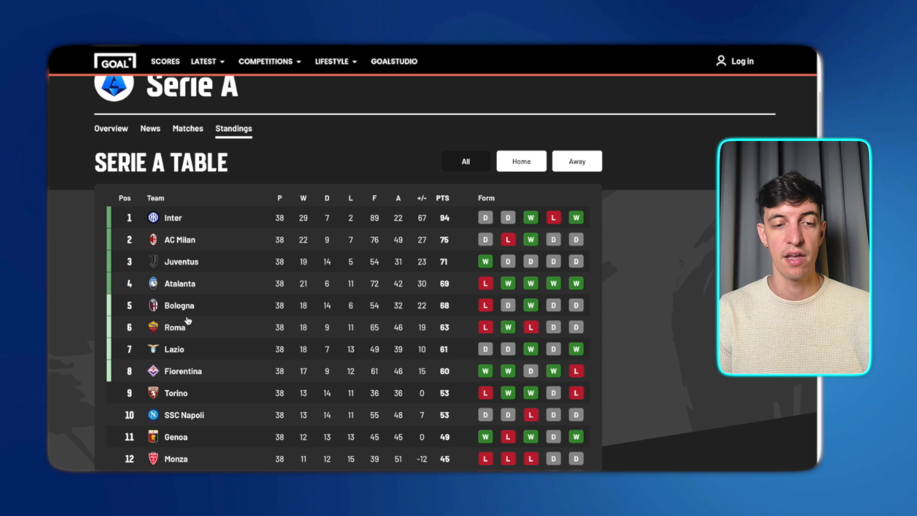
scroll(329, 345, up, 2)
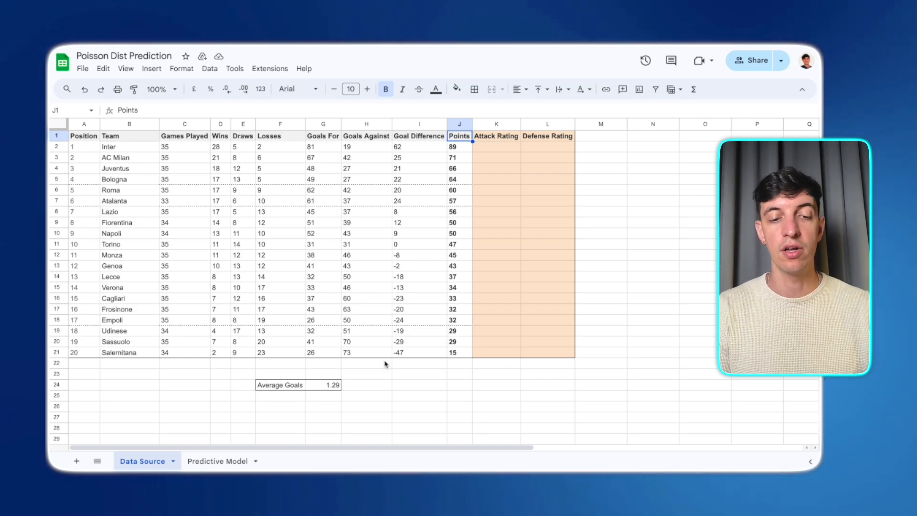
- Open the Average Goals cell to inspect its formula
click(322, 388)
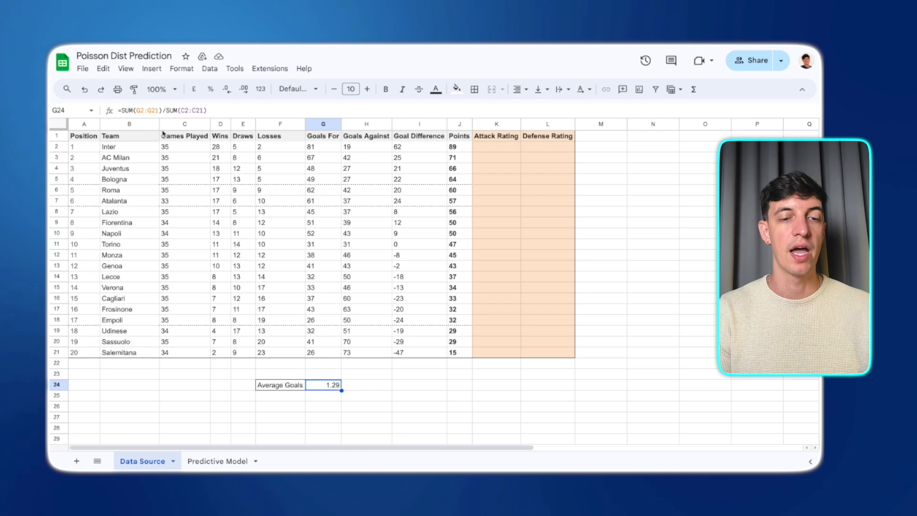
double_click(320, 385)
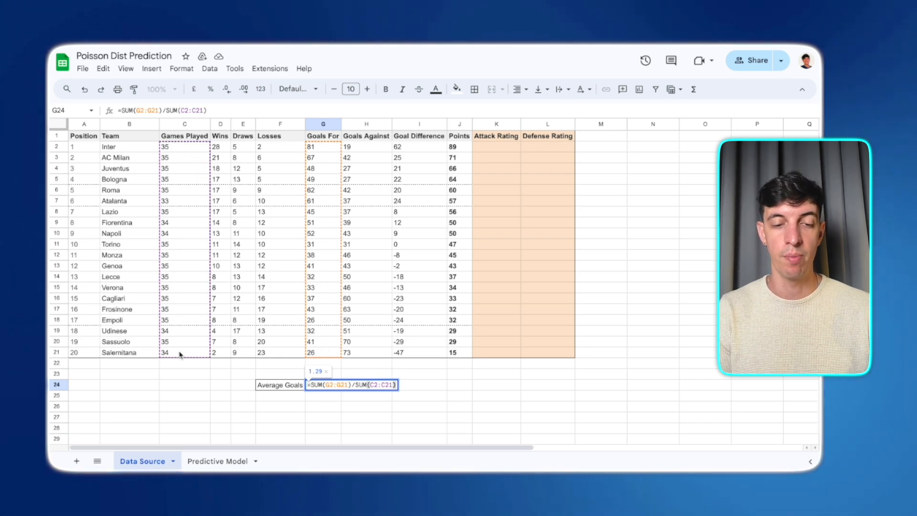
key(Return)
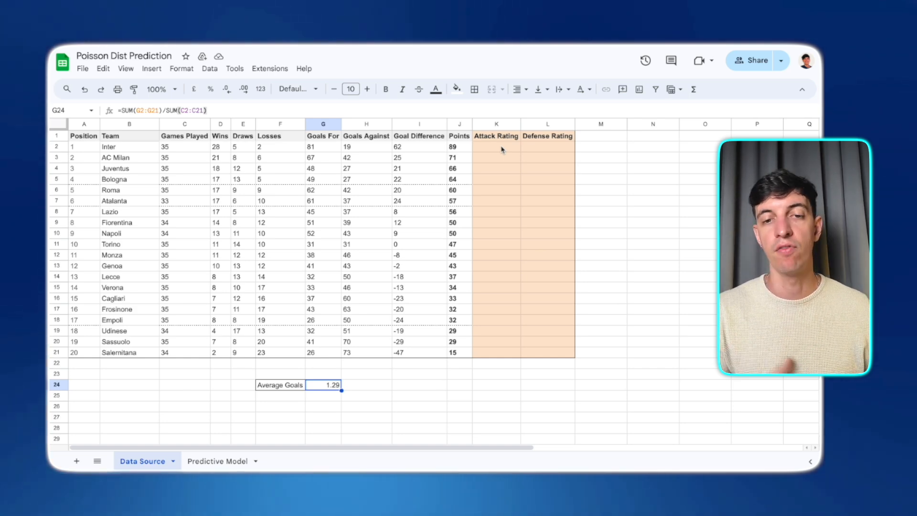
- Enter the Attack Rating formula =(G2/C2)/G24 in the first team's row
click(501, 149)
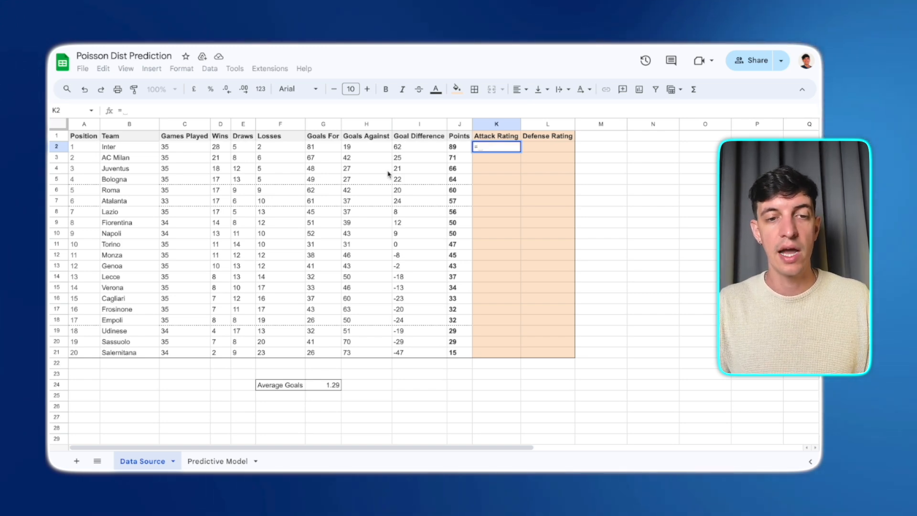
click(320, 147)
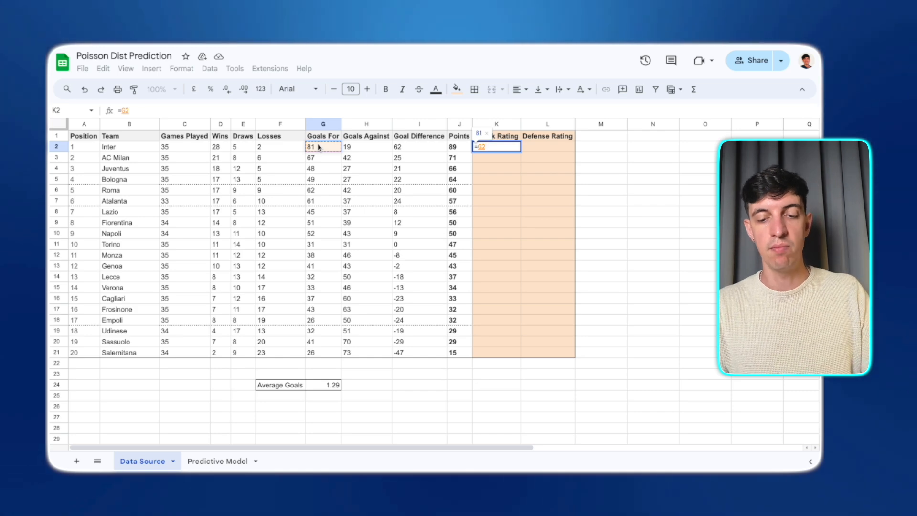
text(/)
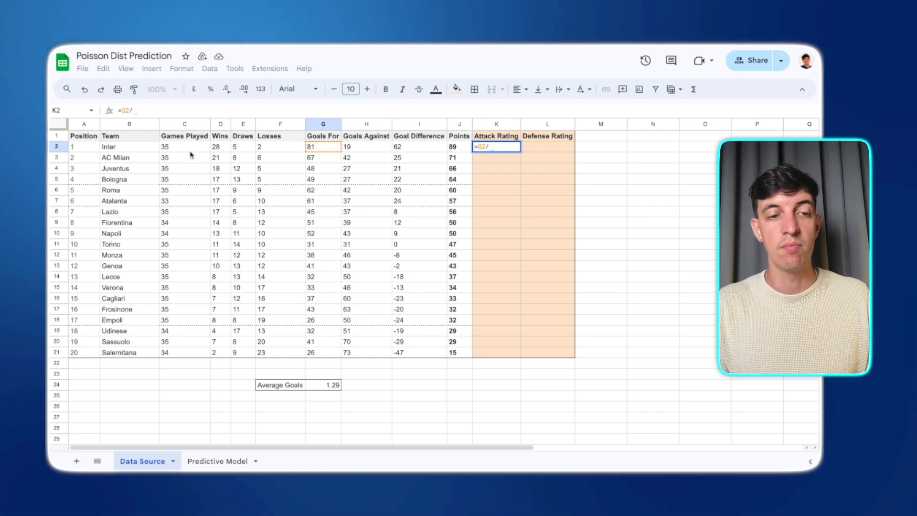
text(C2))
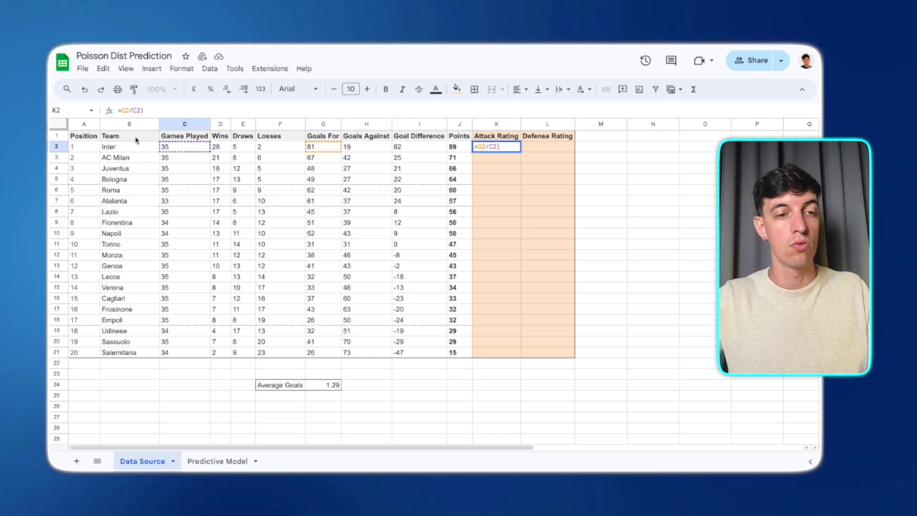
click(121, 110)
text(()
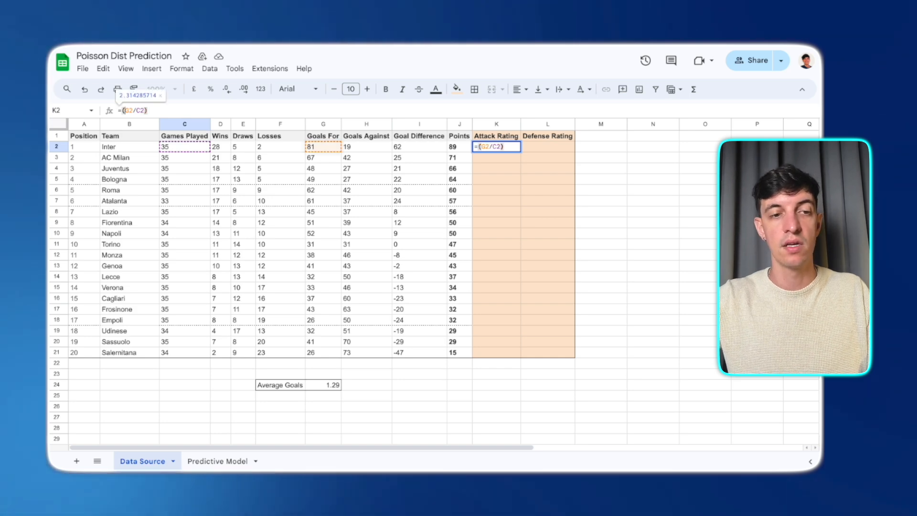
click(149, 110)
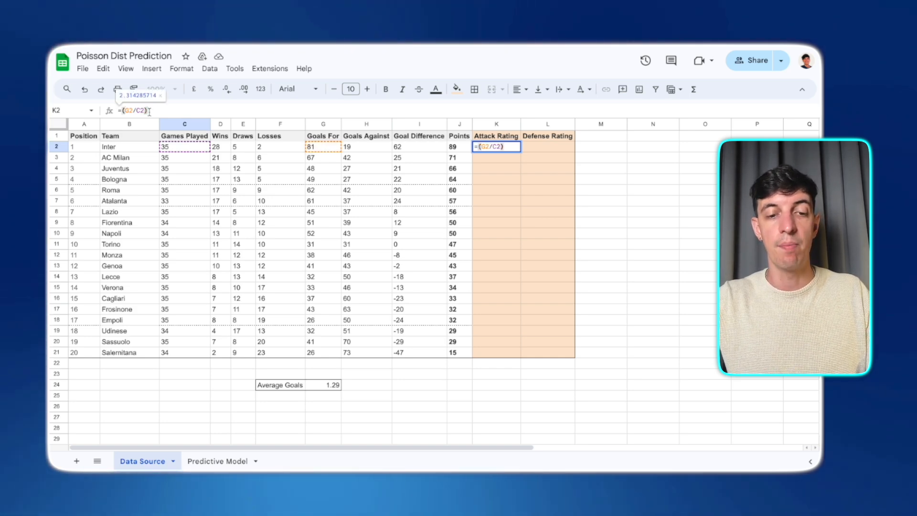
text(/)
click(315, 386)
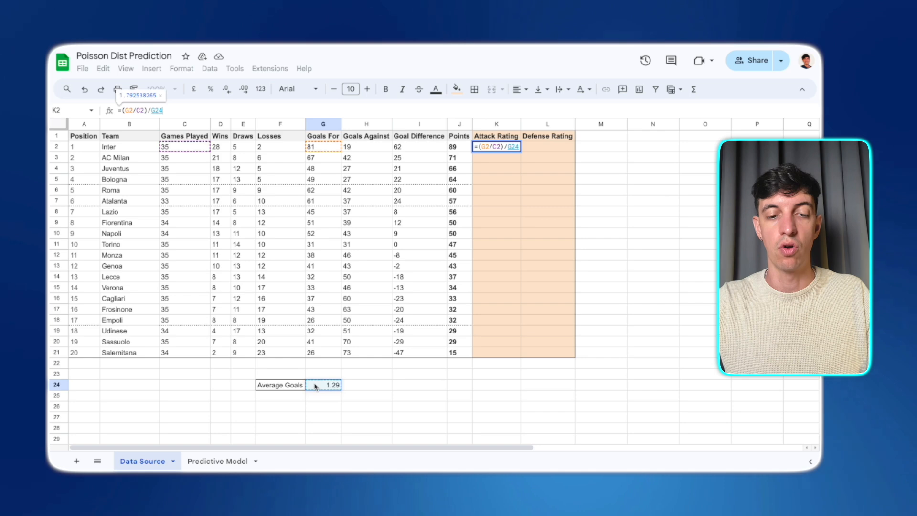
key(Return)
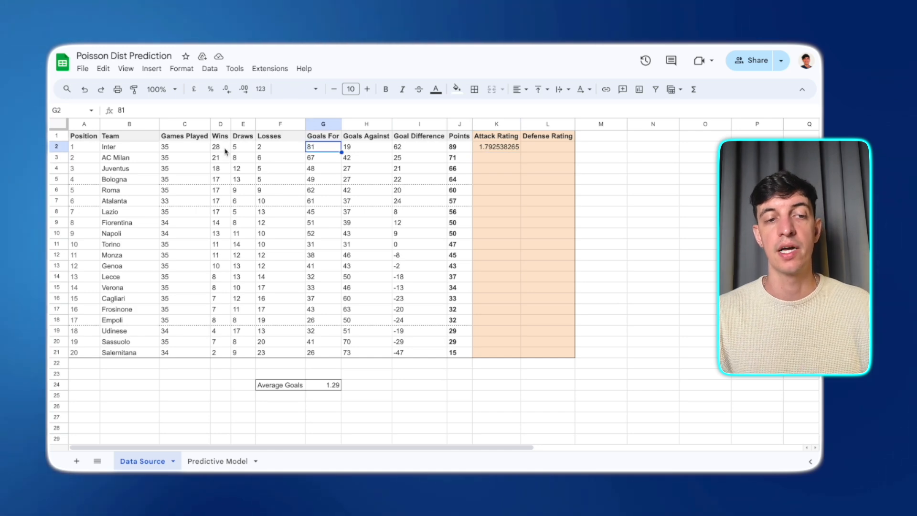
- Change the Attack Rating formula's average reference to $G$24 and auto-fill it down for all teams
click(184, 149)
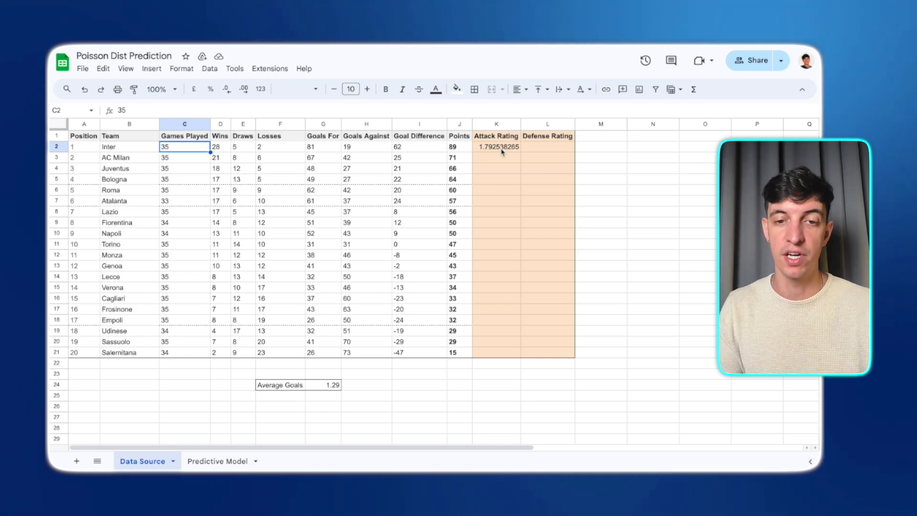
click(501, 152)
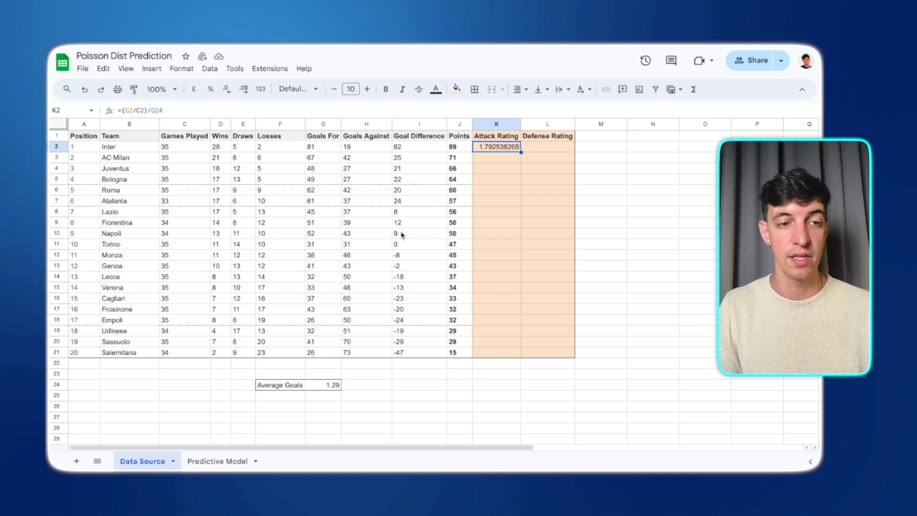
click(151, 111)
text($G)
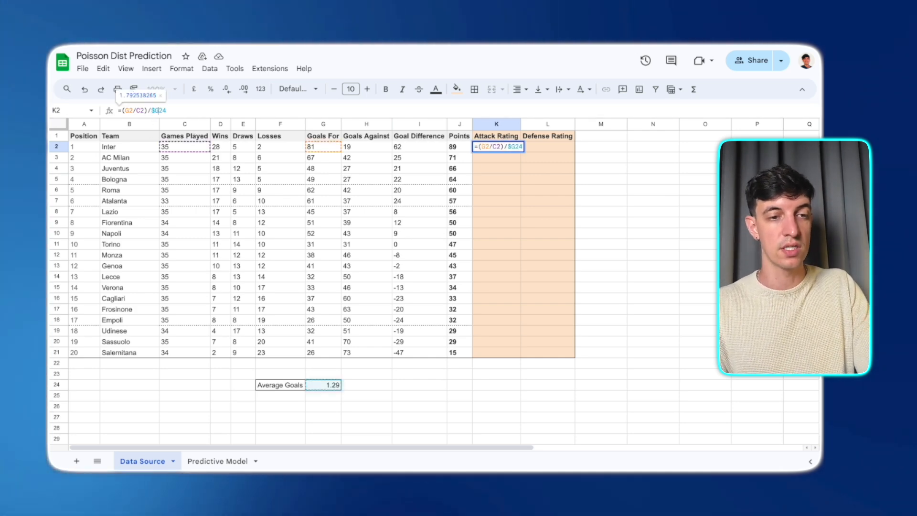
text($)
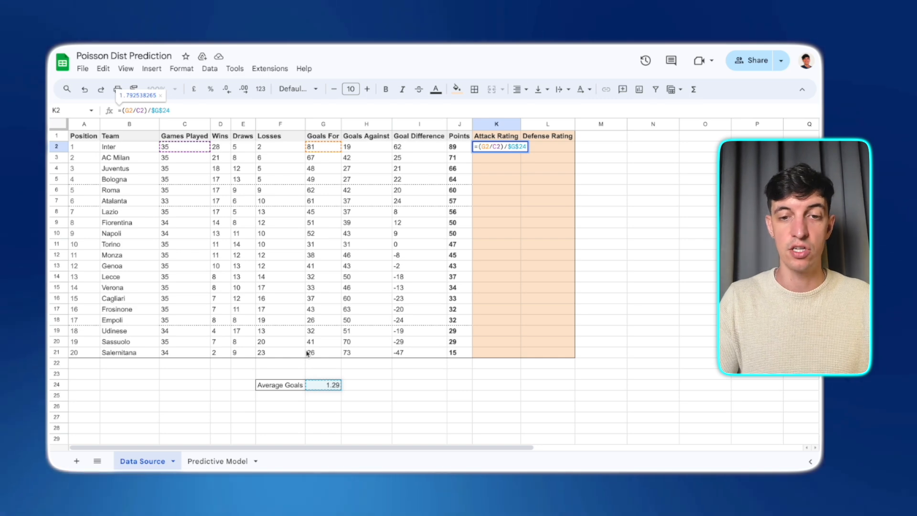
key(Return)
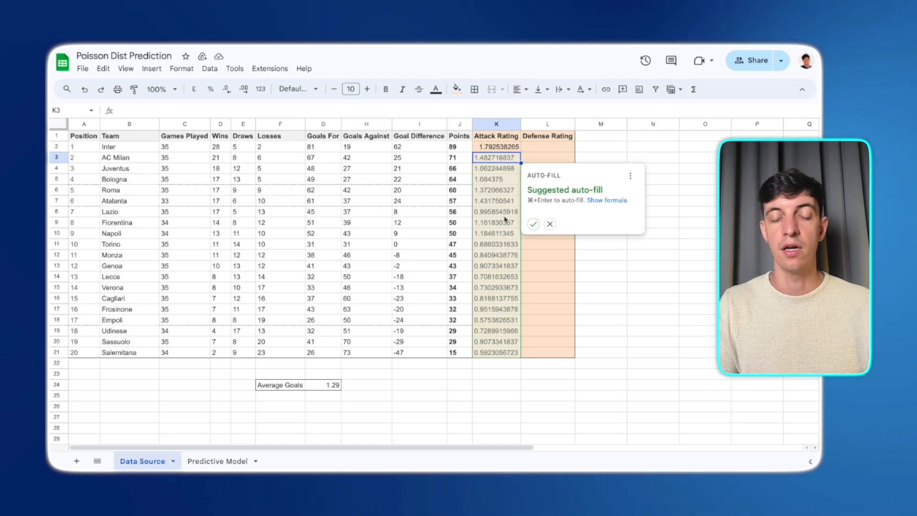
click(533, 224)
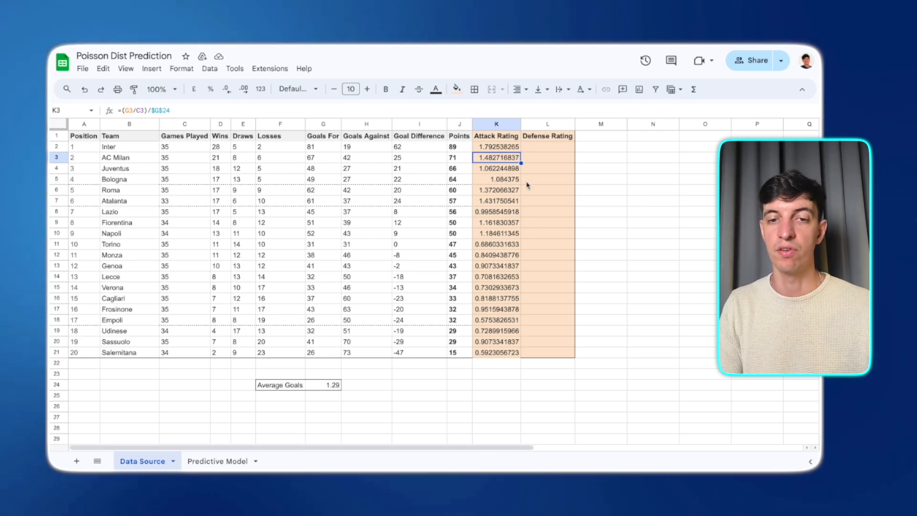
- Copy the formula into Defense Rating, change it to =(H2/C2)/$G$24, and auto-fill it down for all teams
click(507, 147)
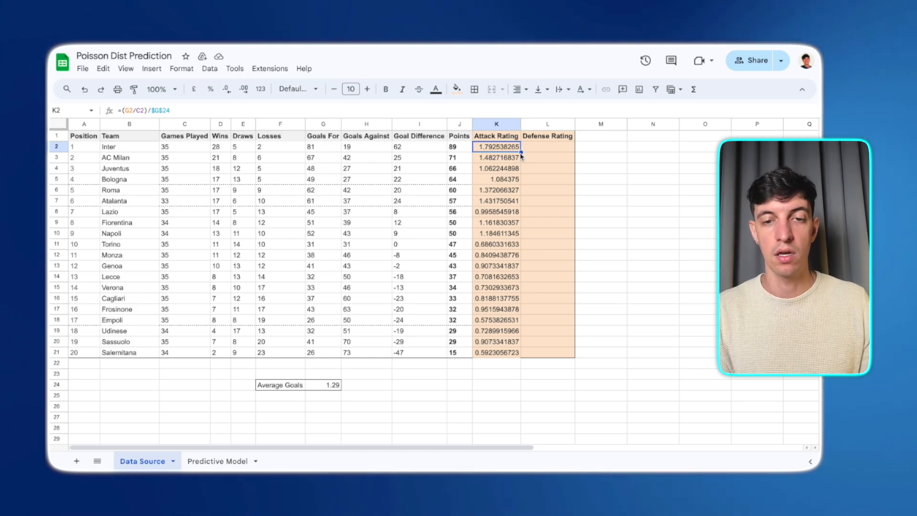
drag(521, 152, 554, 151)
click(549, 146)
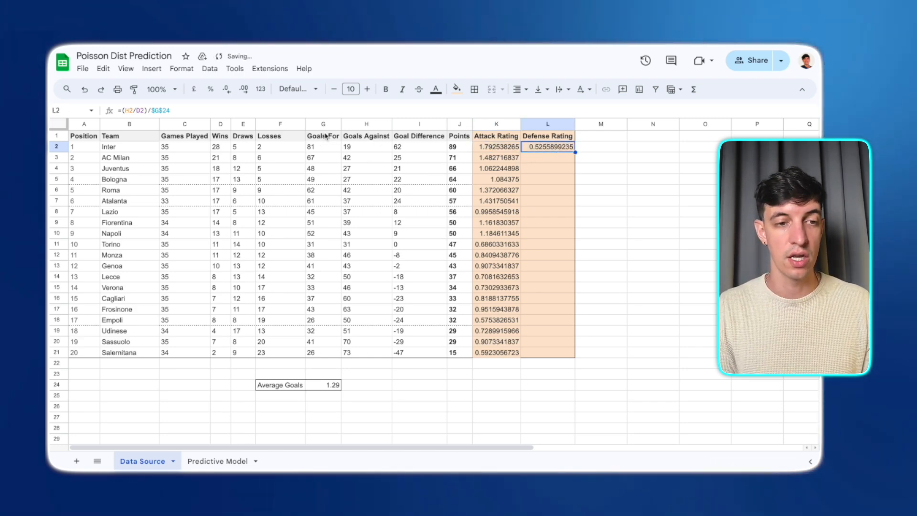
click(133, 111)
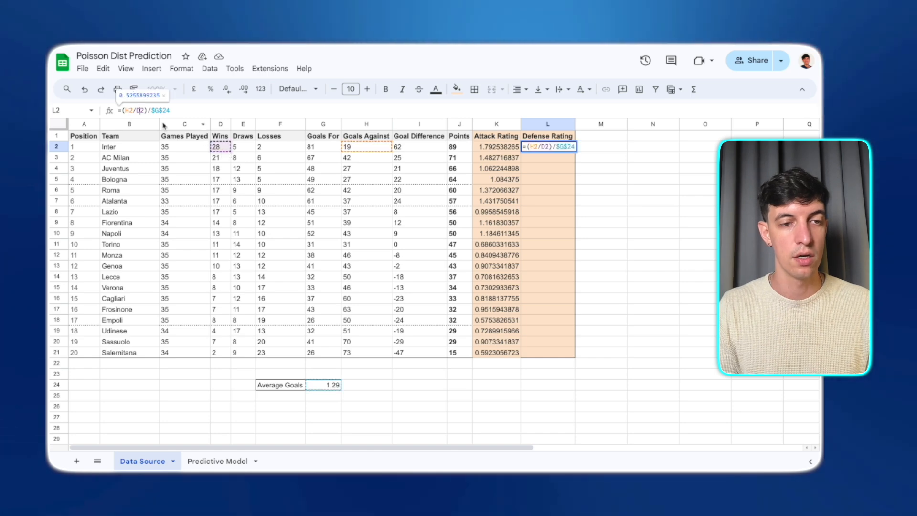
key(BackSpace)
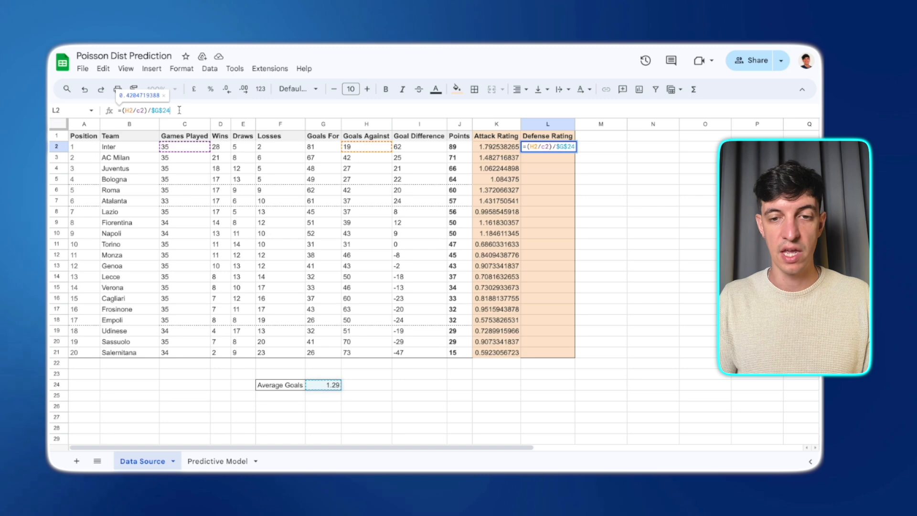
key(Return)
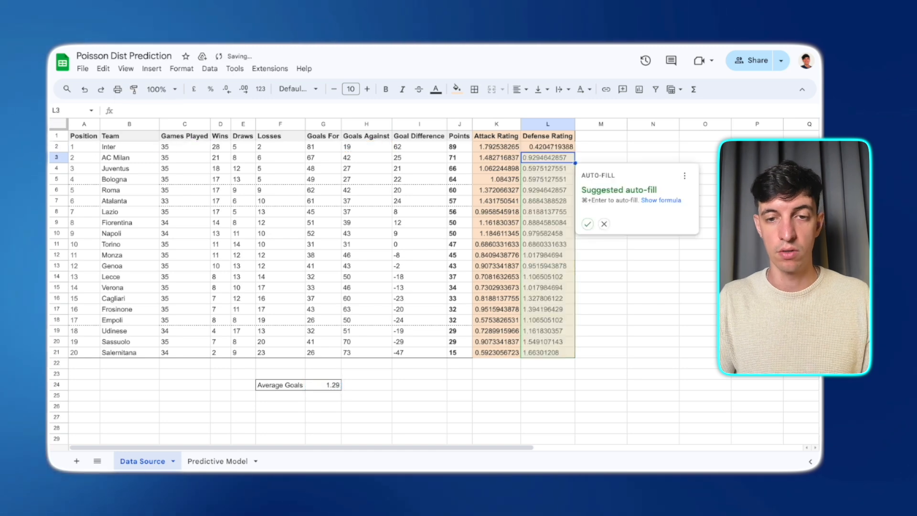
click(587, 223)
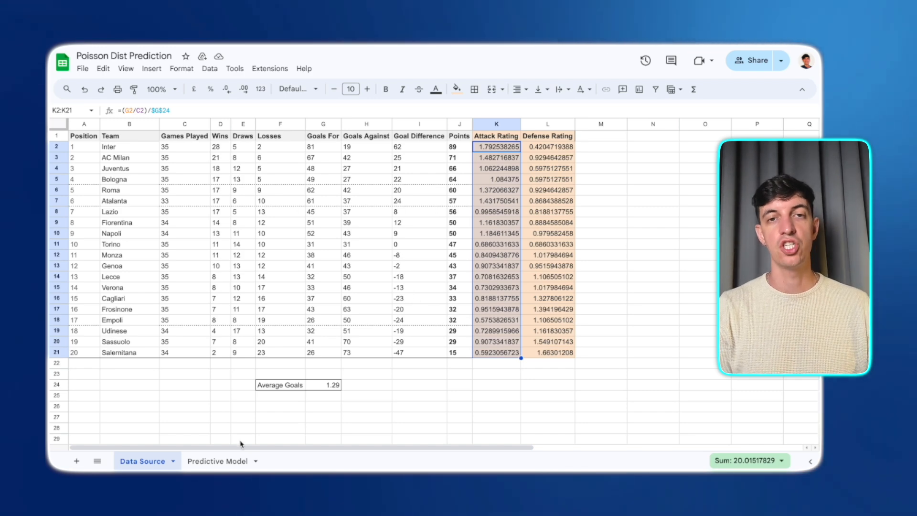
- Open the list of named ranges and jump to the ATT range
click(555, 396)
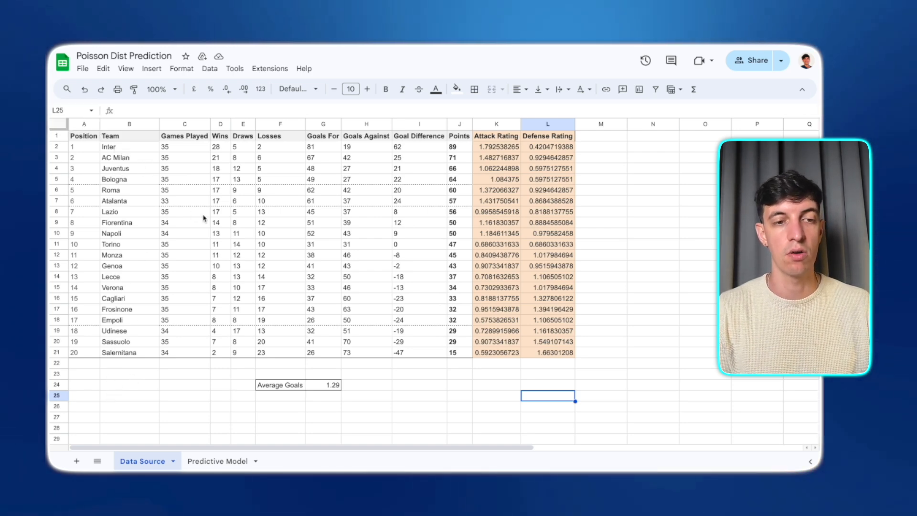
click(91, 112)
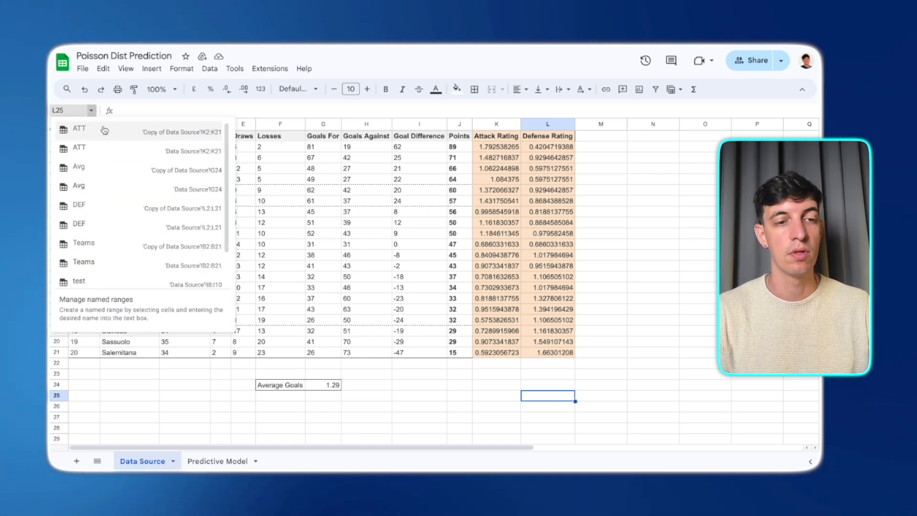
click(98, 153)
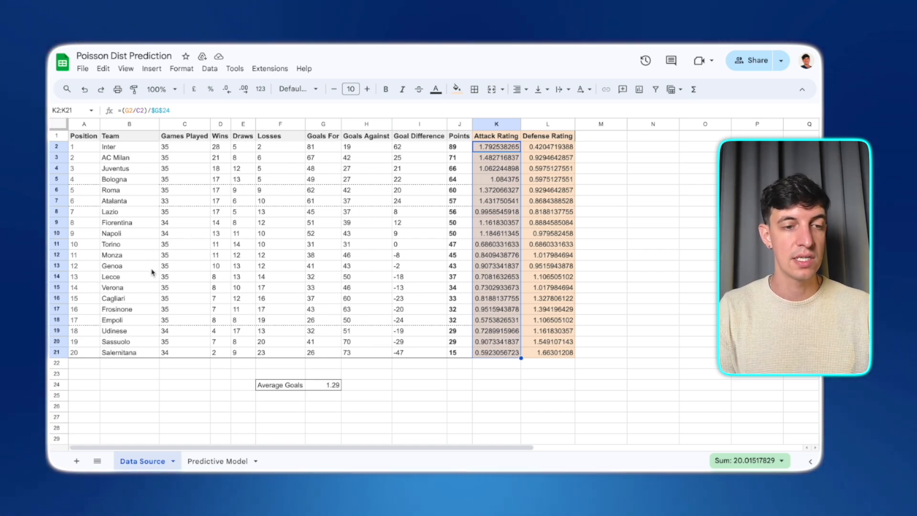
- Name the range of the Napoli, Torino and Monza team cells as test2
drag(117, 234, 124, 247)
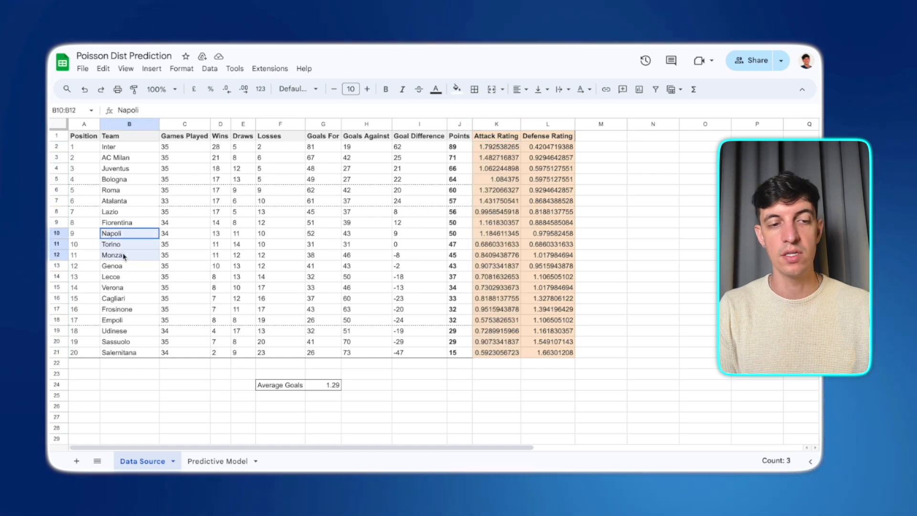
click(79, 110)
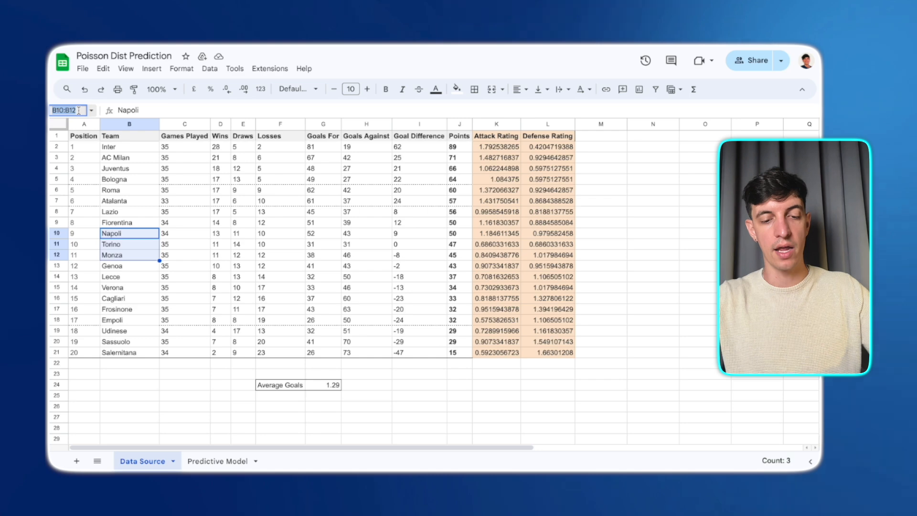
text(test2)
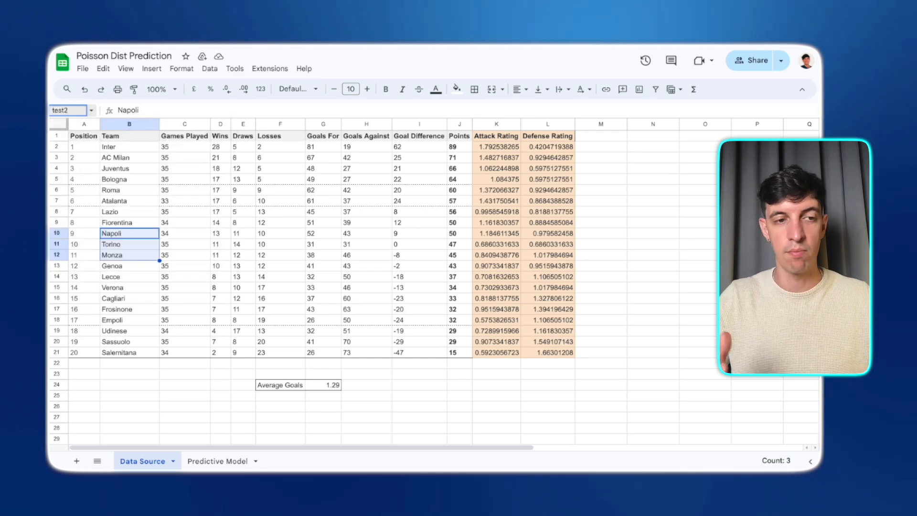
key(Return)
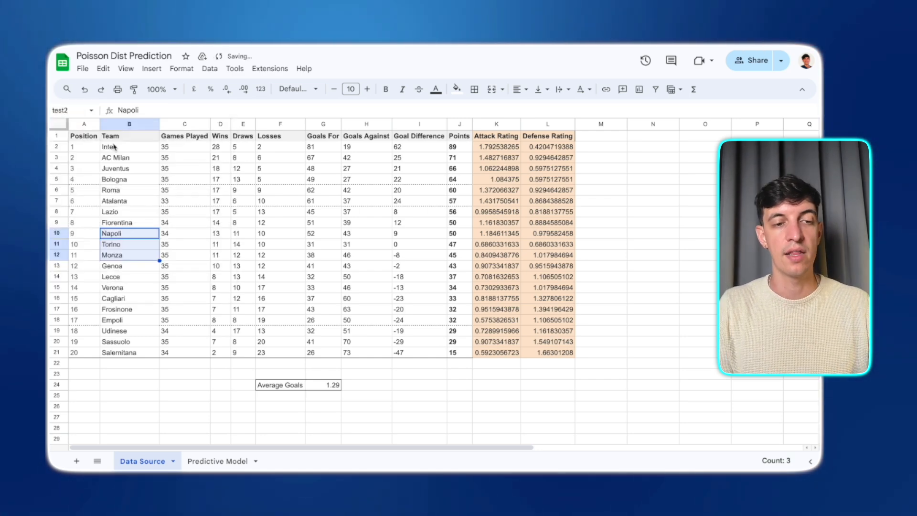
- Use the named range list to jump to the test2 range and then the ATT range
click(170, 256)
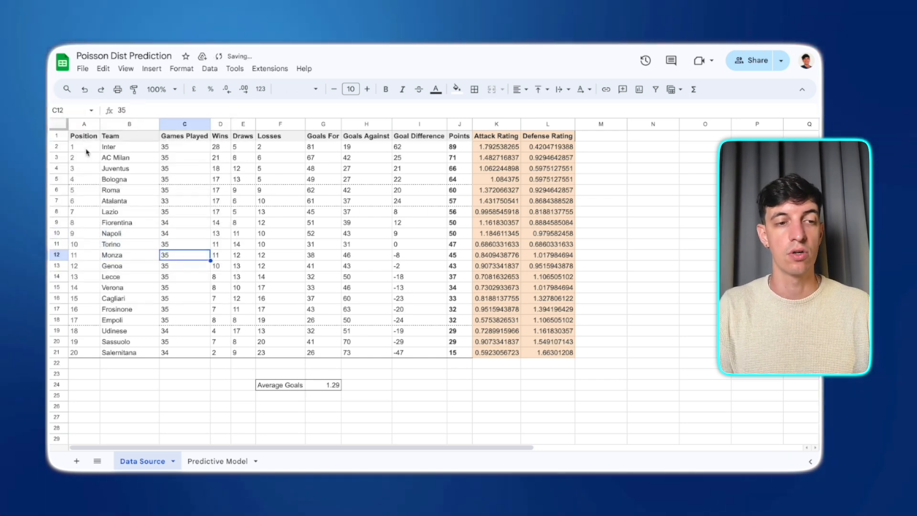
click(91, 113)
scroll(95, 235, down, 3)
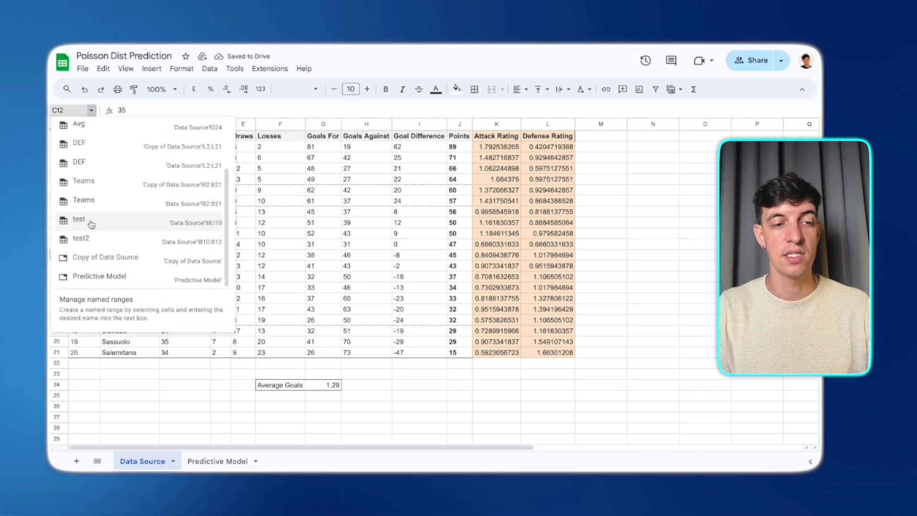
click(91, 239)
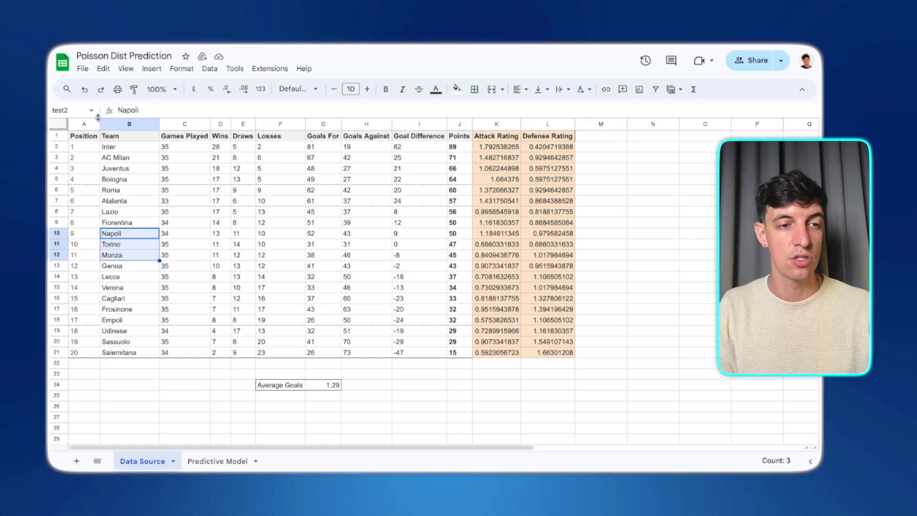
click(91, 111)
scroll(98, 211, up, 5)
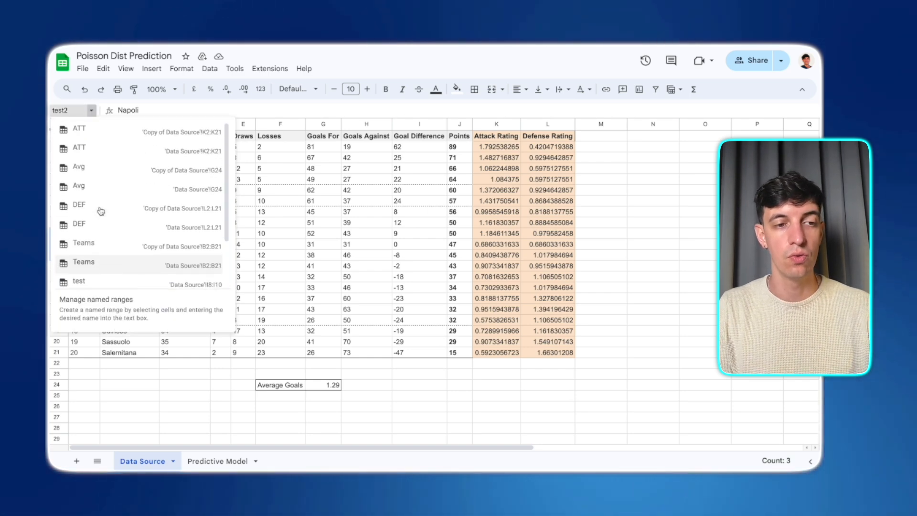
click(96, 152)
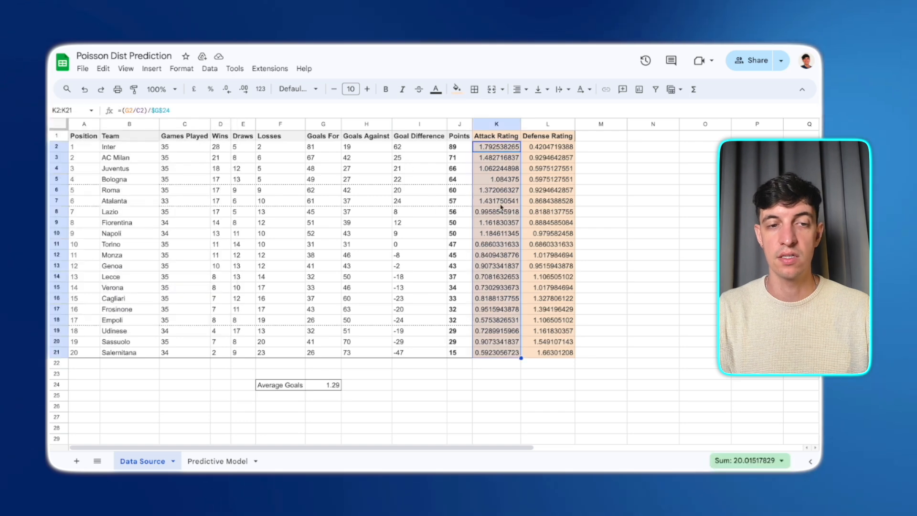
- Jump to the DEF range and then the Avg range through the named range list
click(91, 110)
click(90, 223)
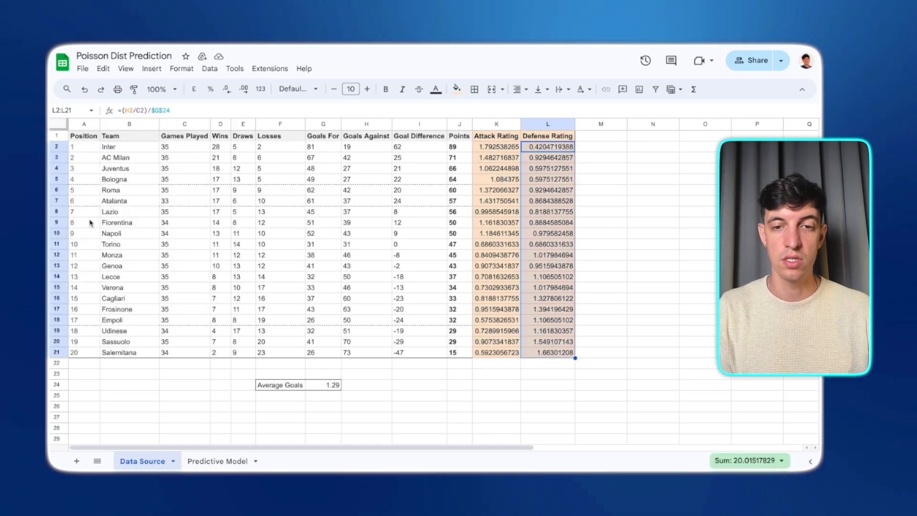
click(91, 112)
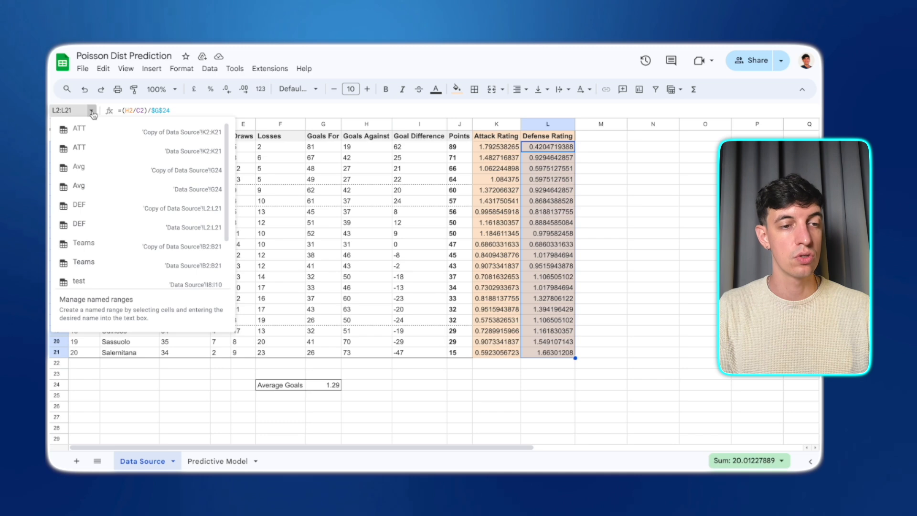
click(97, 188)
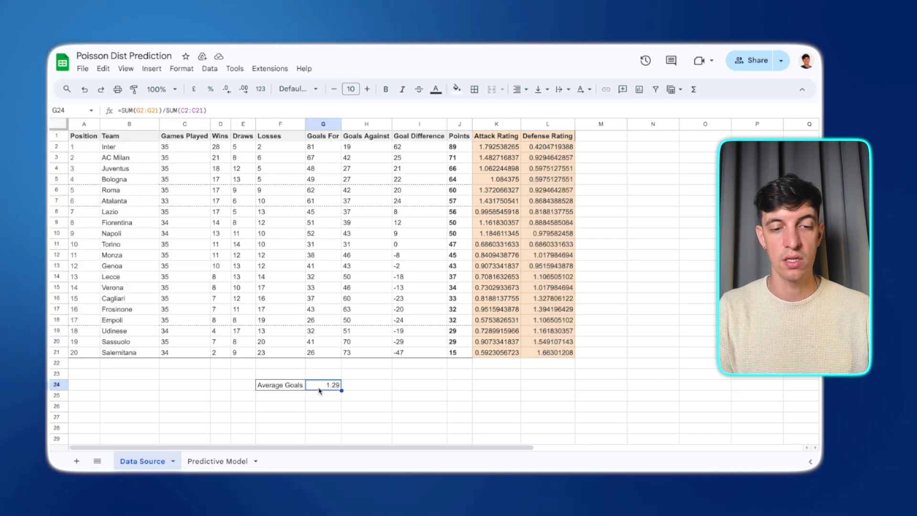
- Open the Predictive Model sheet from the named range list and review its layout
click(91, 110)
scroll(95, 232, down, 1)
click(95, 232)
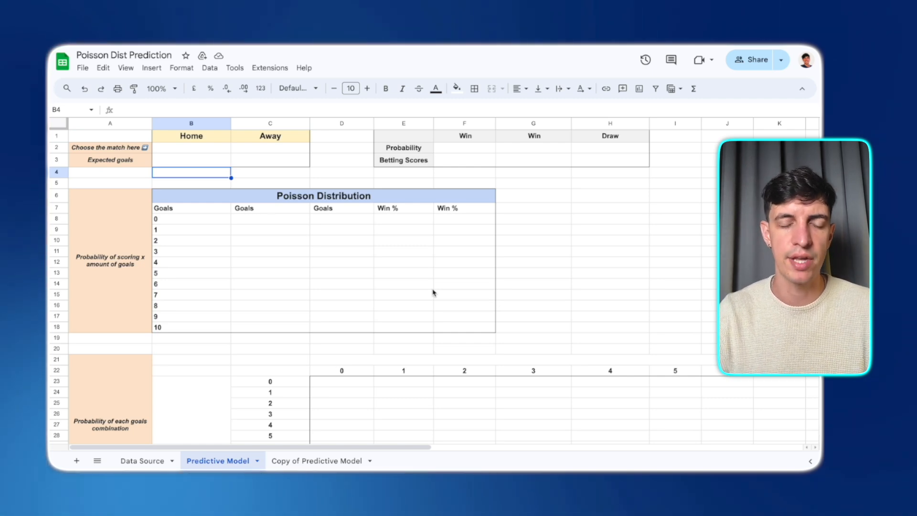
scroll(479, 295, down, 2)
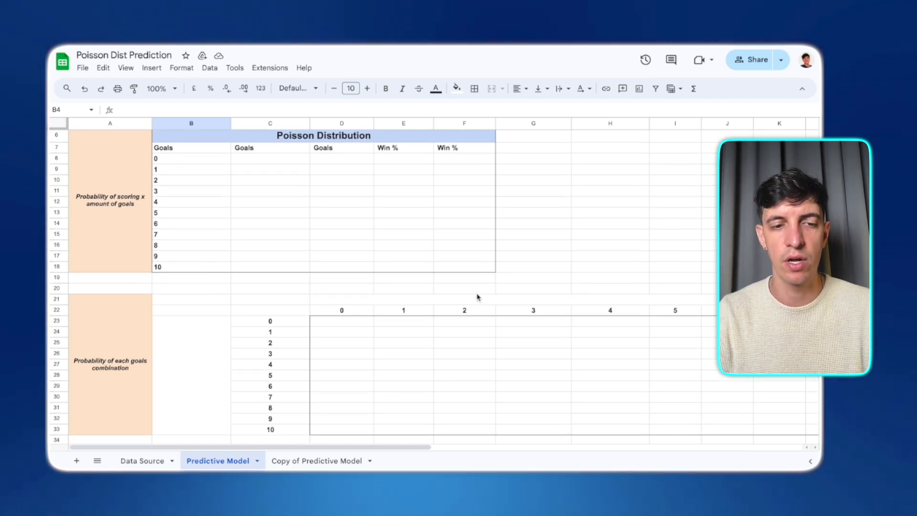
scroll(477, 297, up, 2)
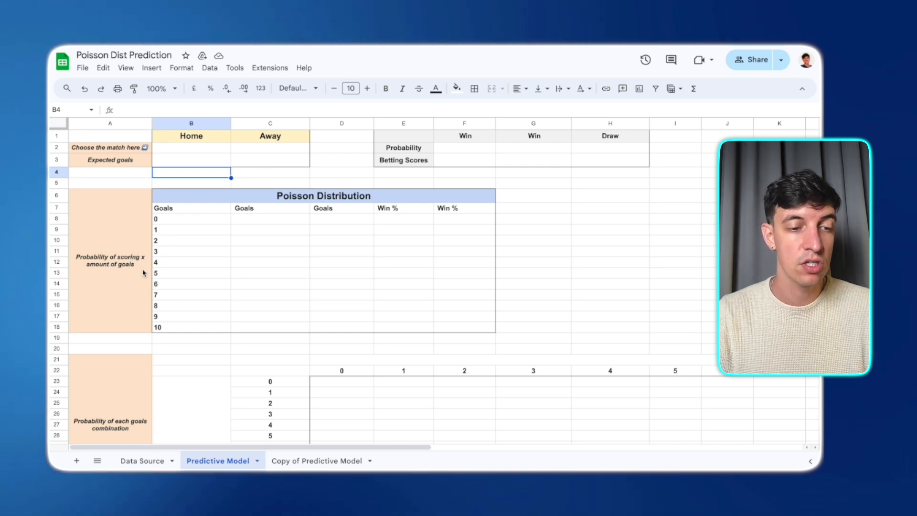
scroll(143, 273, down, 1)
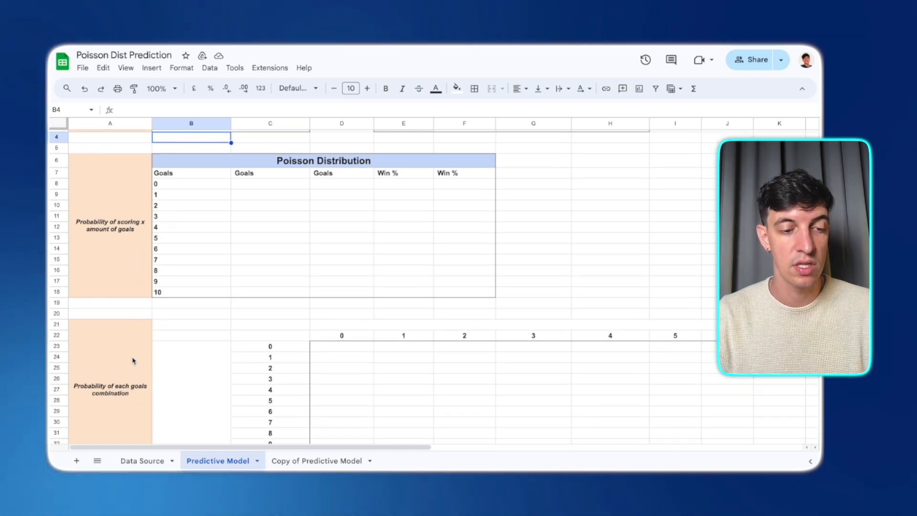
scroll(129, 395, up, 1)
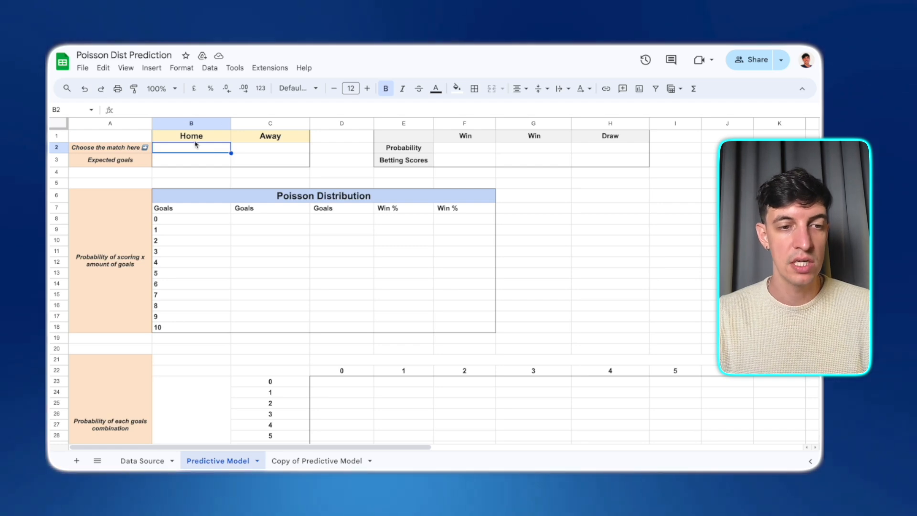
- Add a drop-down data validation rule to the Home team cell using the teams range
click(211, 68)
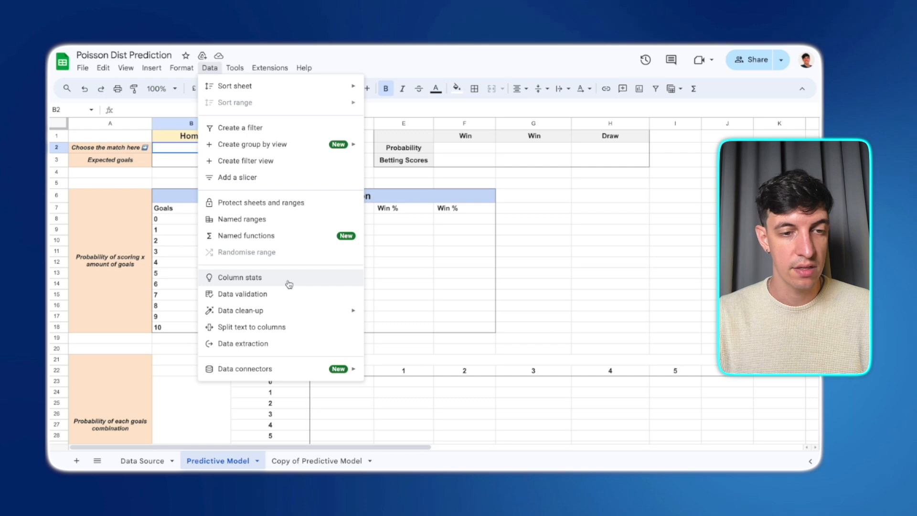
click(285, 295)
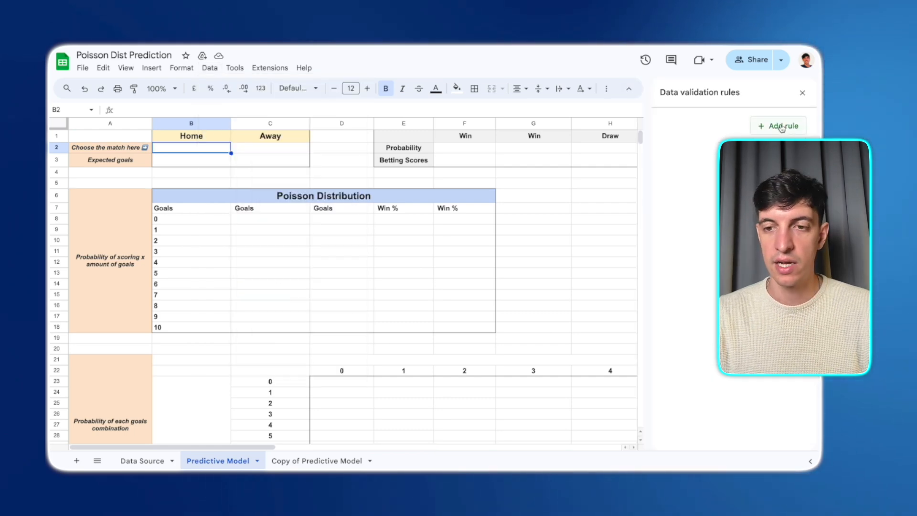
click(781, 127)
click(693, 180)
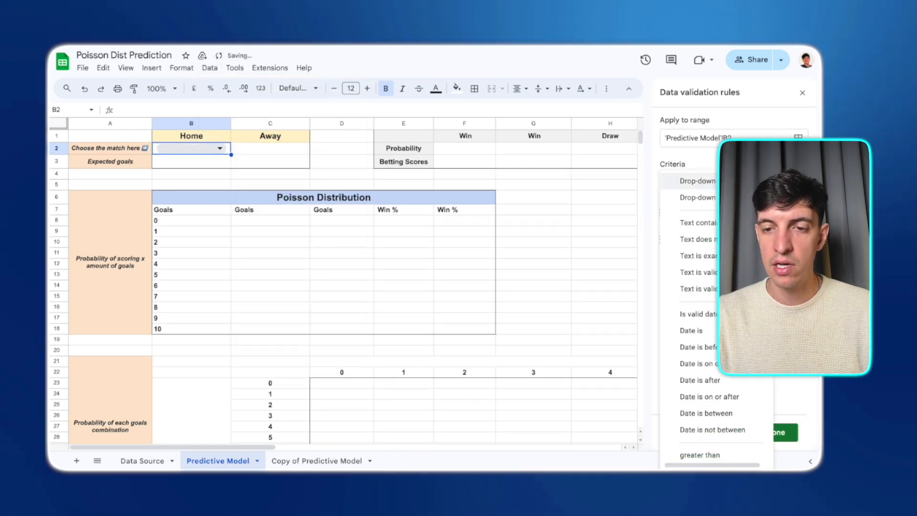
click(697, 197)
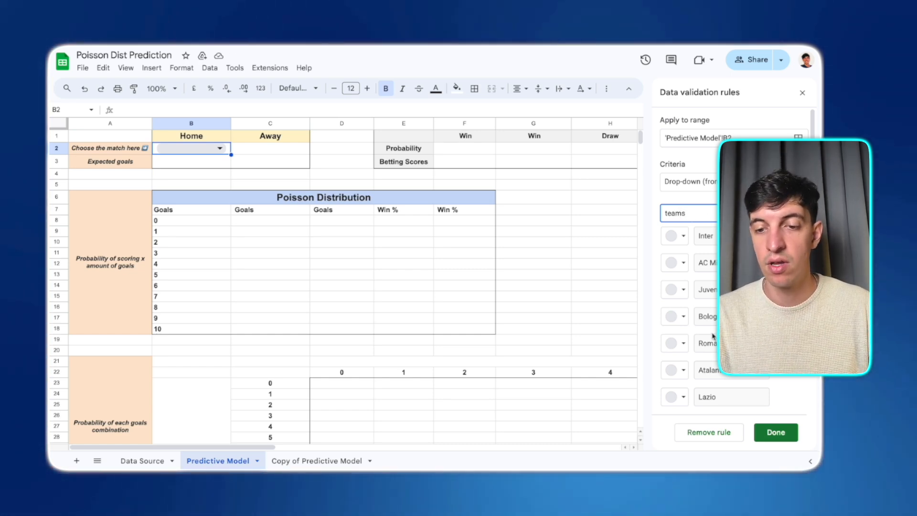
scroll(712, 336, down, 5)
scroll(713, 336, up, 4)
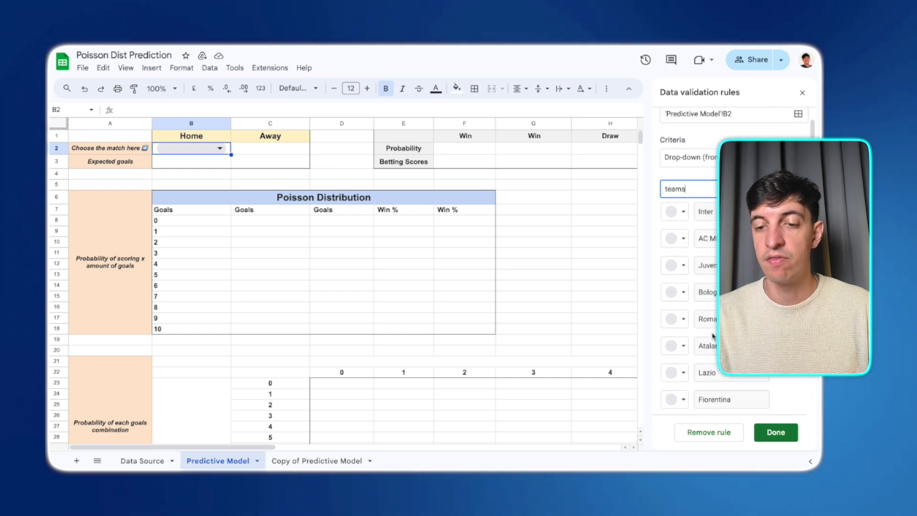
scroll(713, 336, up, 1)
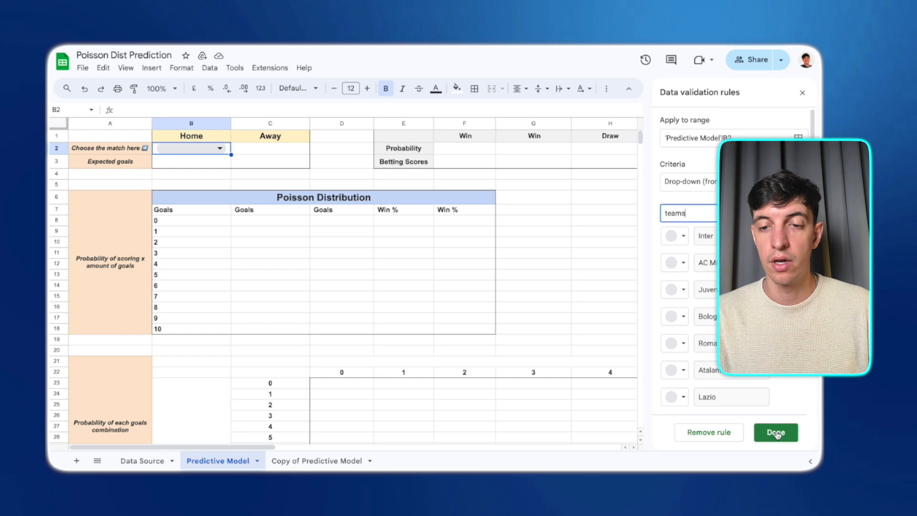
click(776, 433)
- Pick Inter in the Home drop-down and copy that drop-down cell into the Away team cell
click(220, 149)
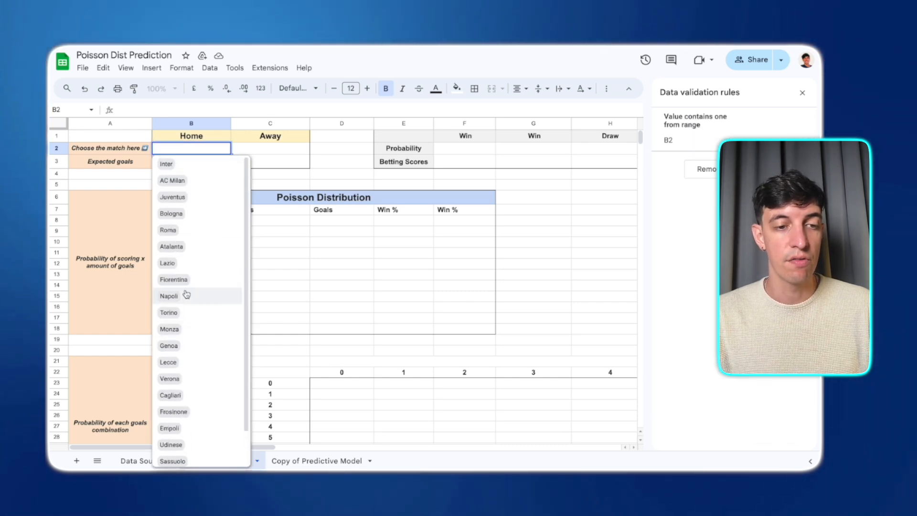
click(191, 168)
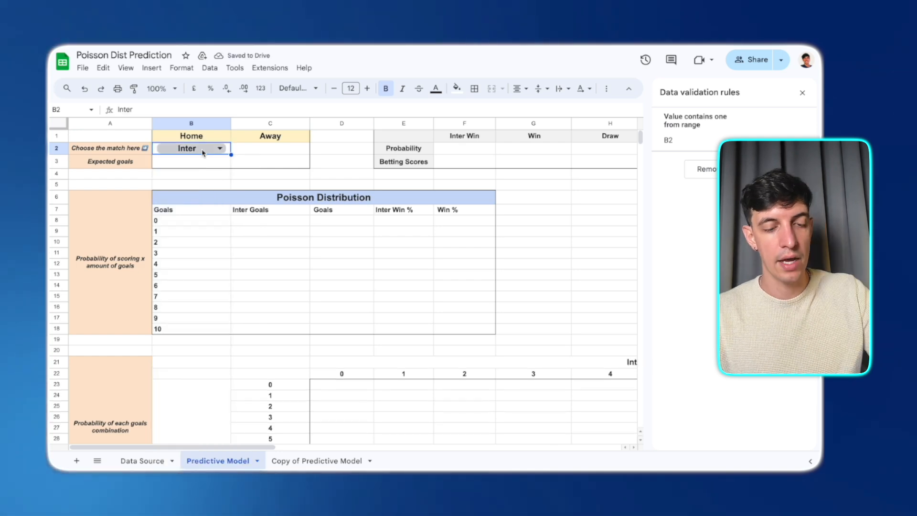
key(ctrl+c)
click(248, 150)
key(ctrl+v)
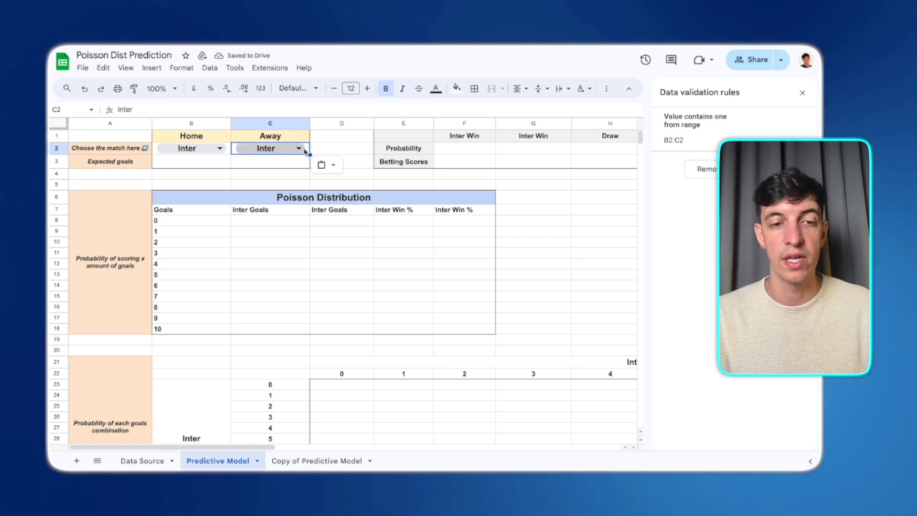
- Change the Home team to Frosinone and close the data validation rules panel
click(217, 149)
click(177, 393)
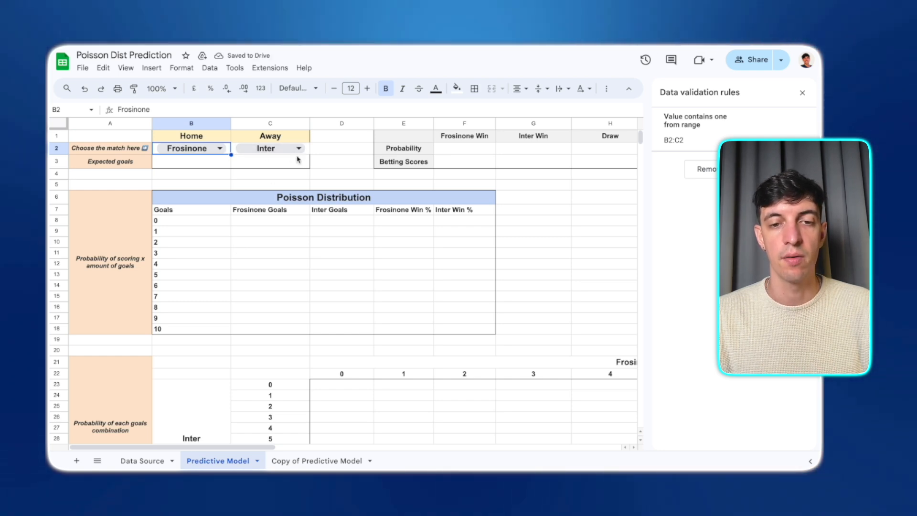
click(803, 93)
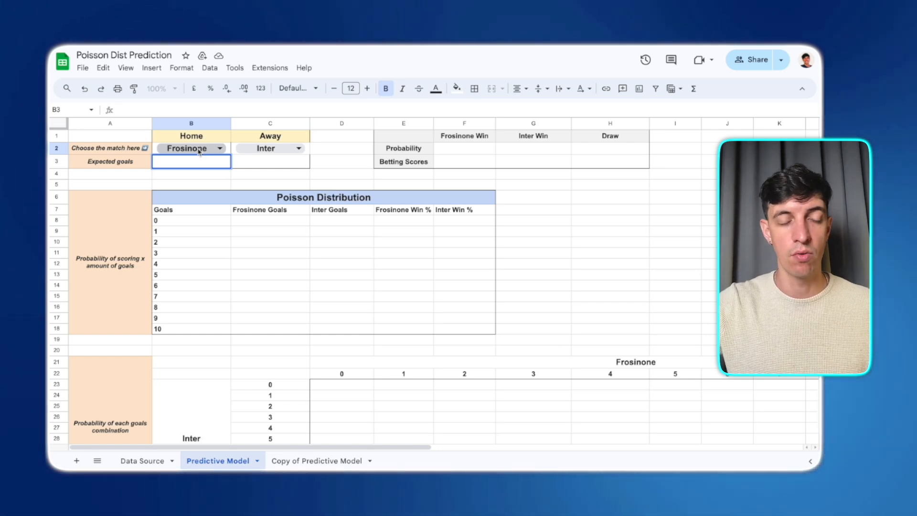
- Start the Home expected goals formula with an XLOOKUP of the home team's attack rating: =XLOOKUP(B2,teams,att)*
text(=XLOOKUP()
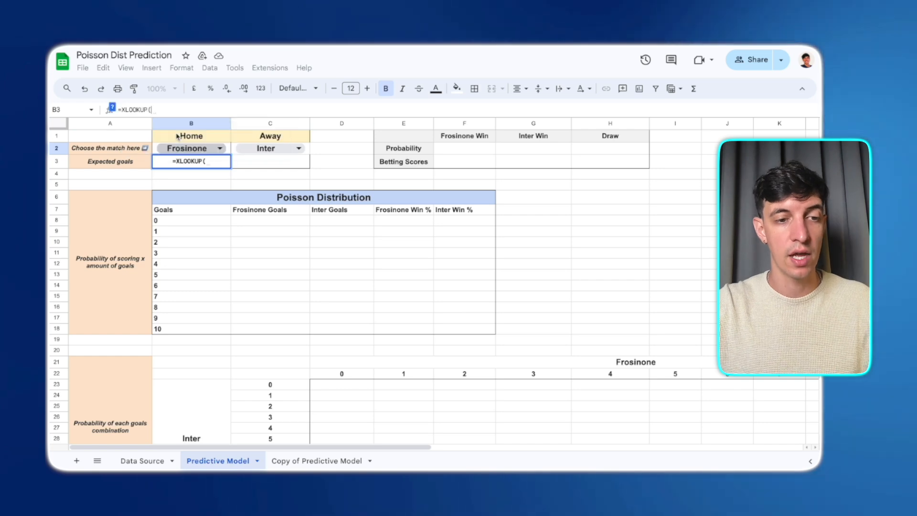
click(113, 108)
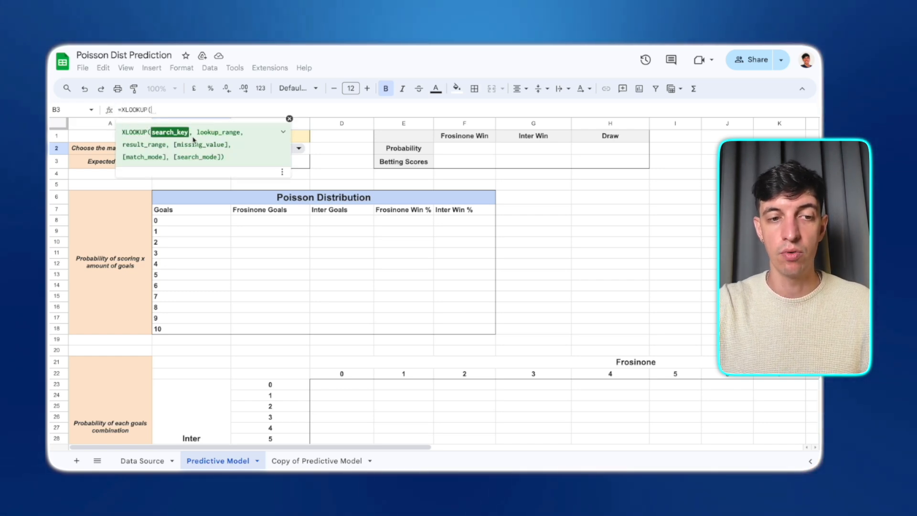
click(289, 119)
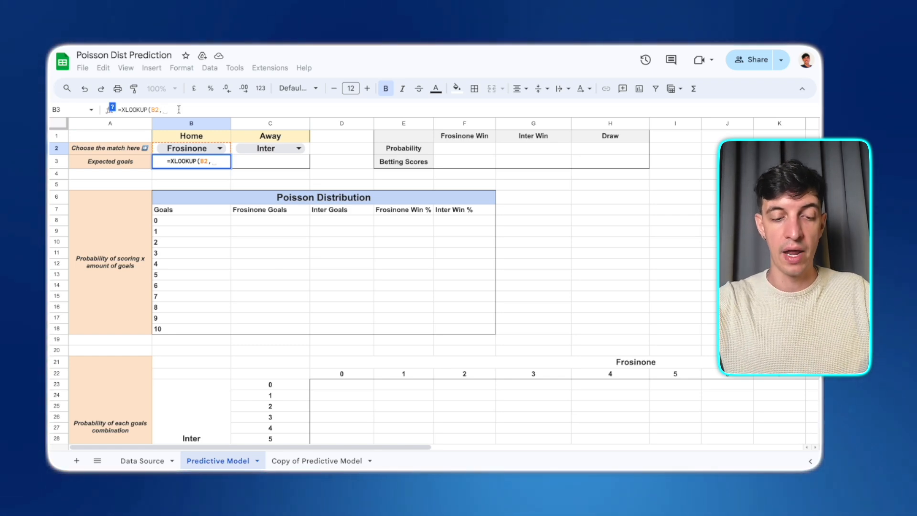
text(teams)
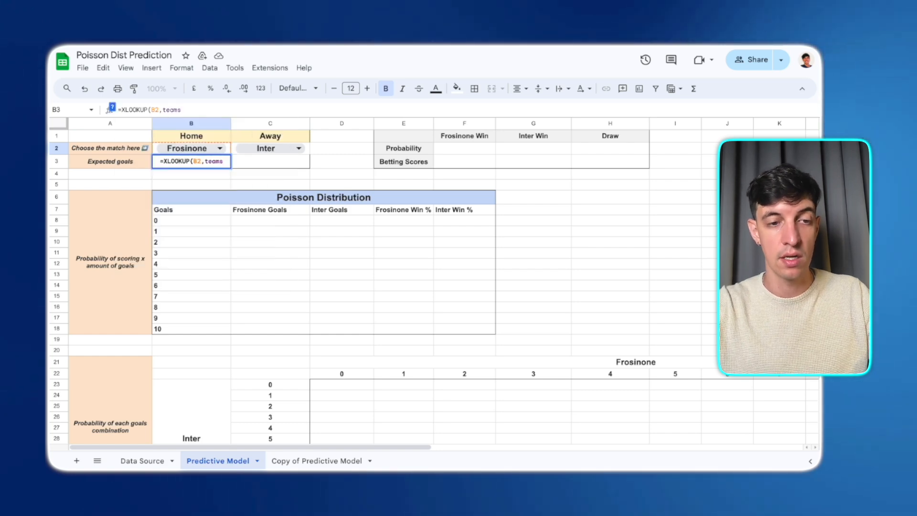
text(,)
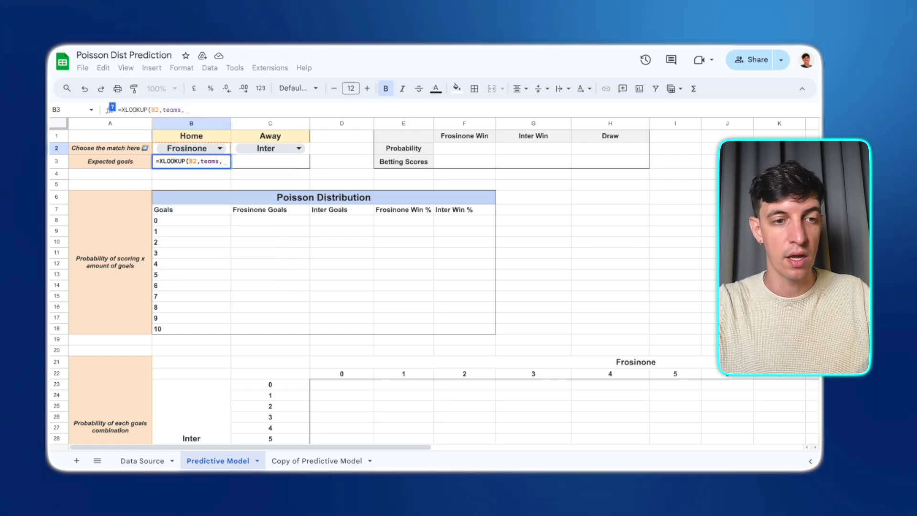
text(att)
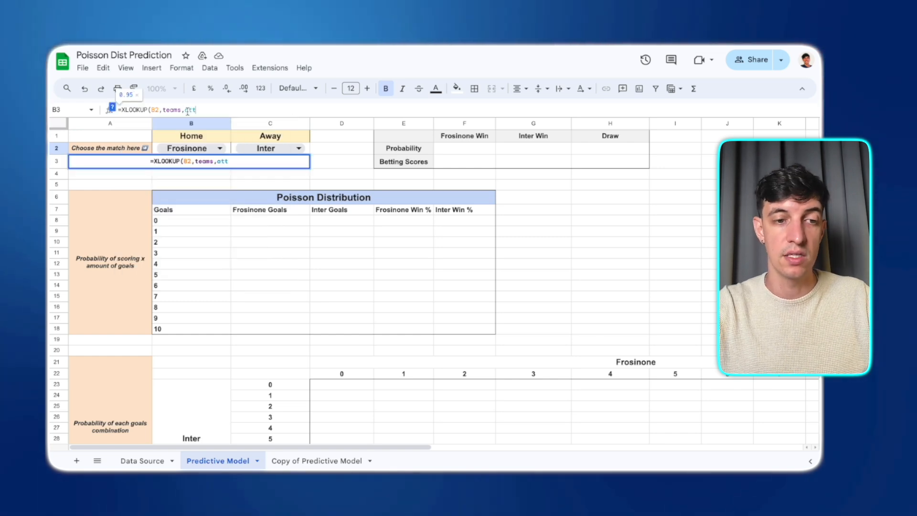
text())
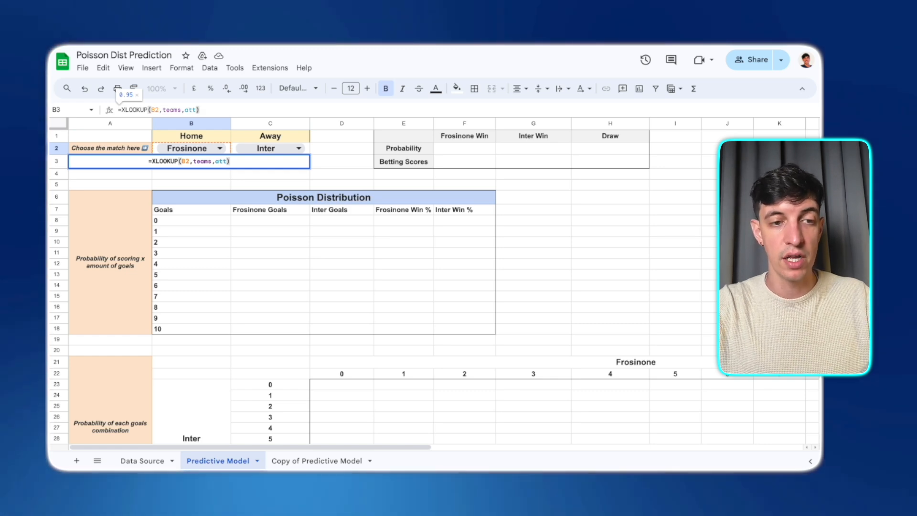
text(*)
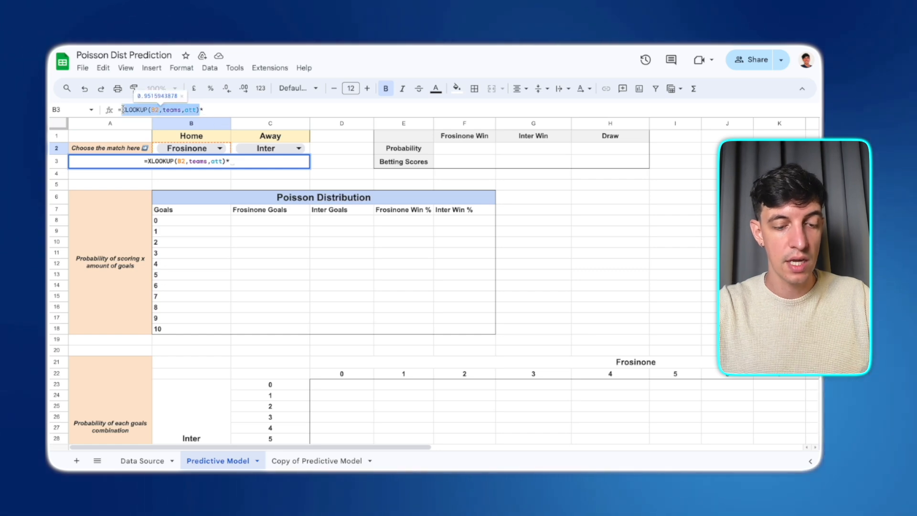
- Complete the formula by multiplying by XLOOKUP(C2,teams,def) and avg, and enter it
key(ctrl+c)
click(233, 112)
key(ctrl+v)
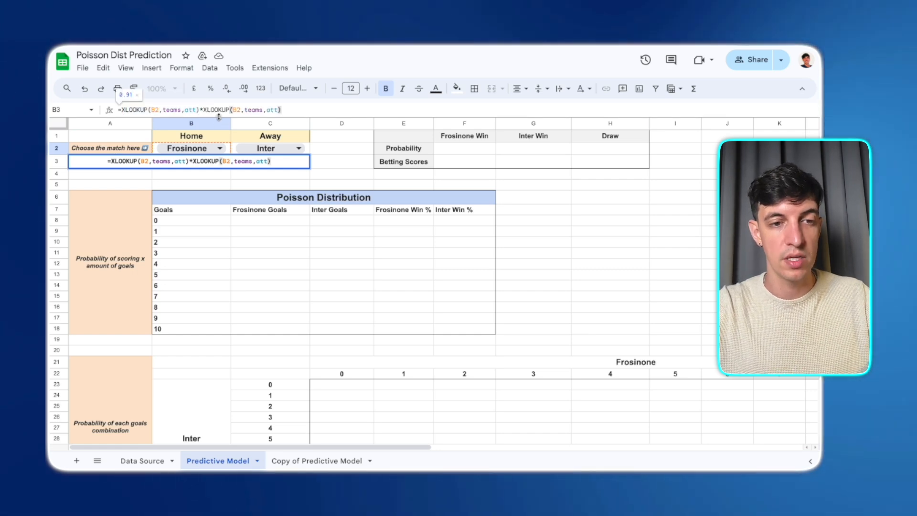
click(236, 110)
key(BackSpace)
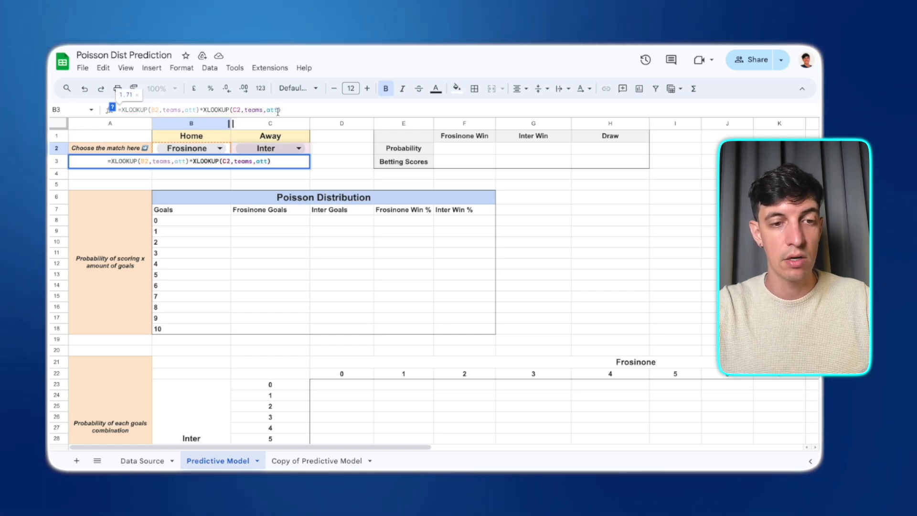
text(ams,def)
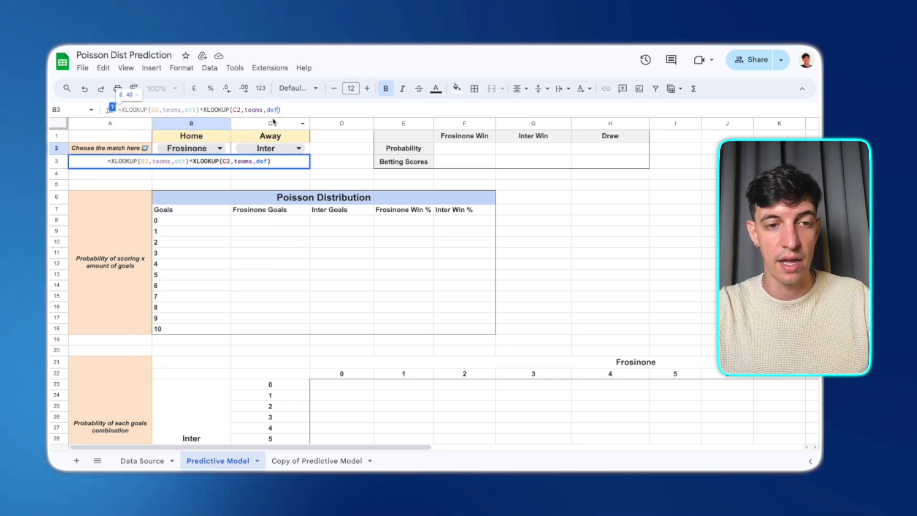
text()*)
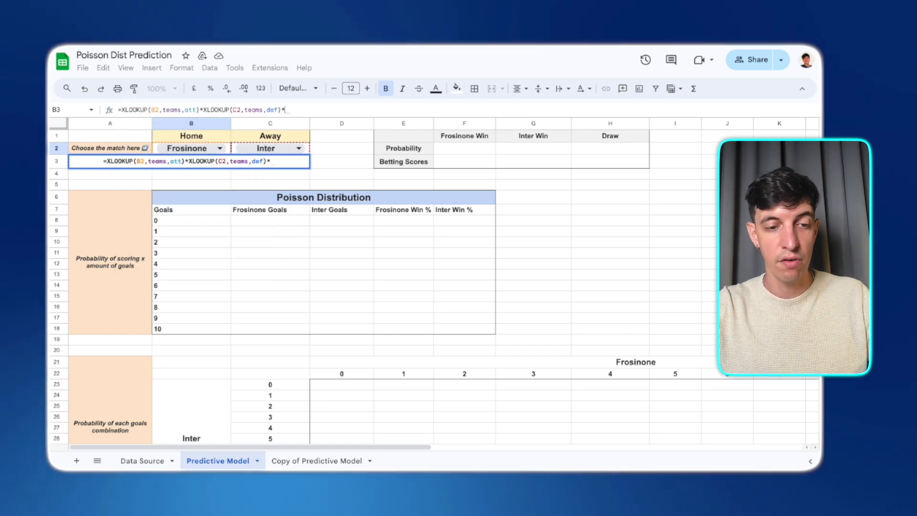
text(avg)
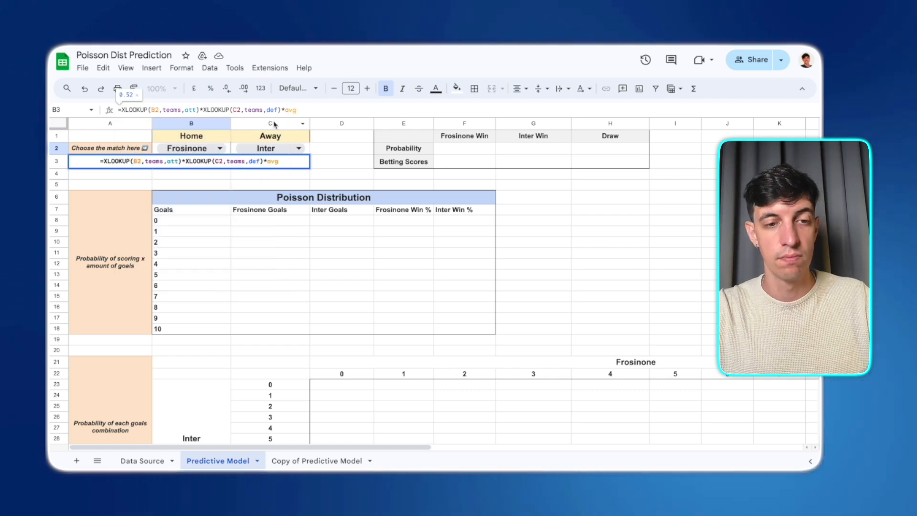
key(Return)
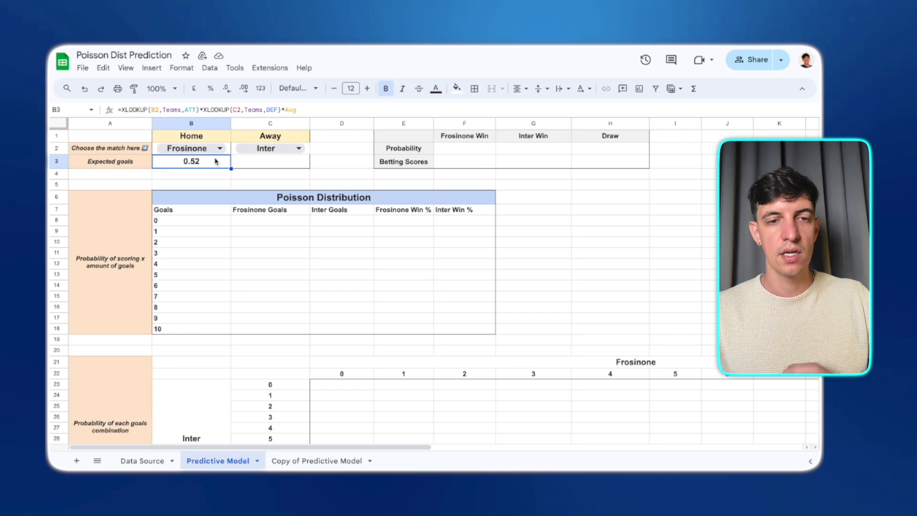
- Copy the expected goals formula into the Away cell and swap its references so C2 supplies attack and B2 defence
key(ctrl+c)
click(262, 166)
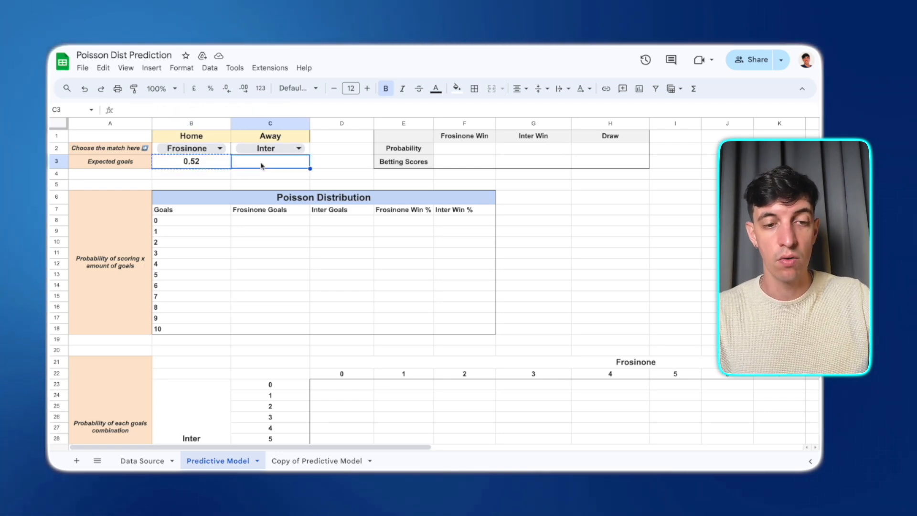
key(ctrl+v)
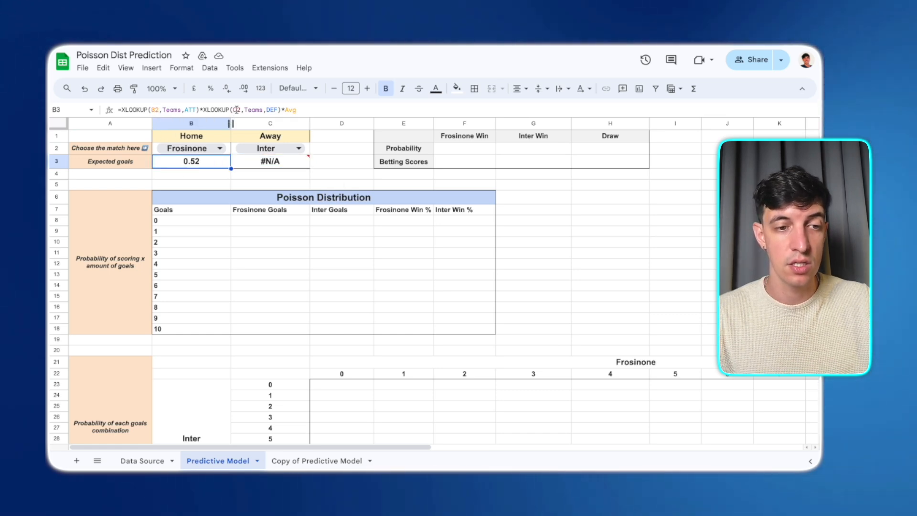
click(248, 167)
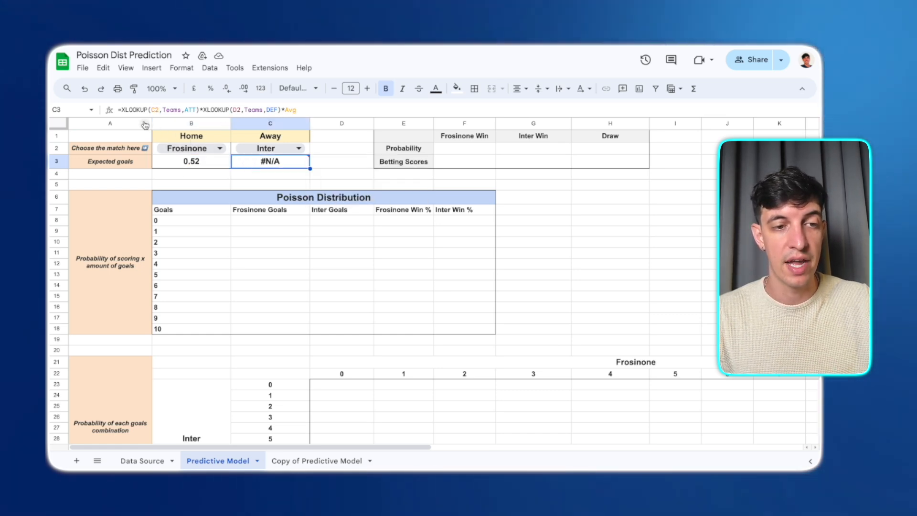
click(238, 110)
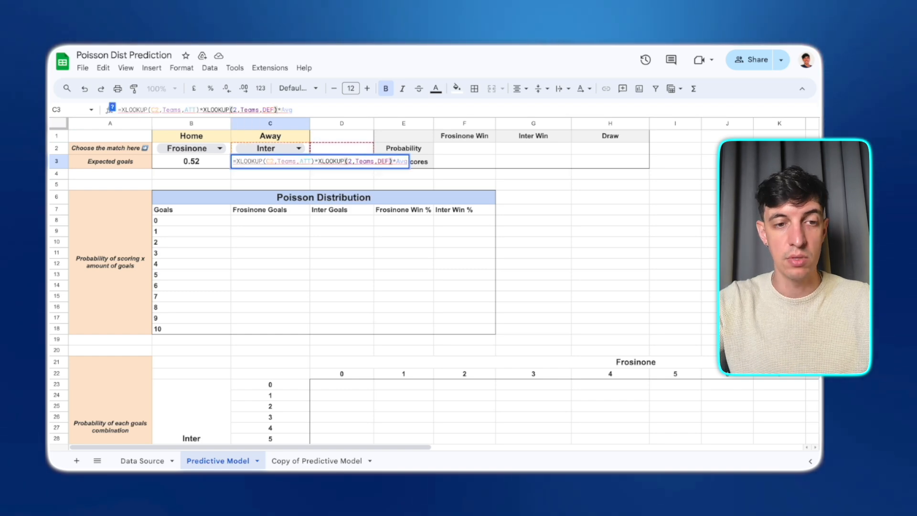
key(BackSpace)
text(B)
key(Return)
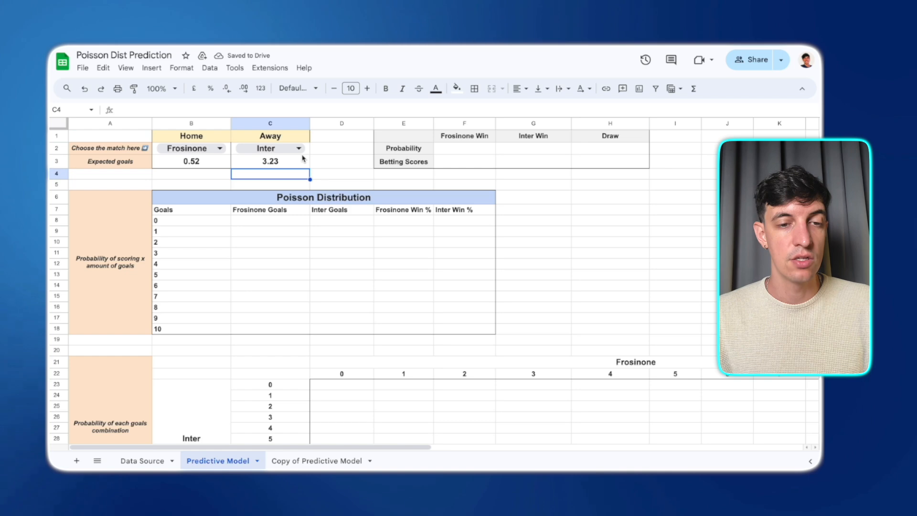
- Add a border to the Away team and Away expected goals cells
drag(304, 161, 306, 151)
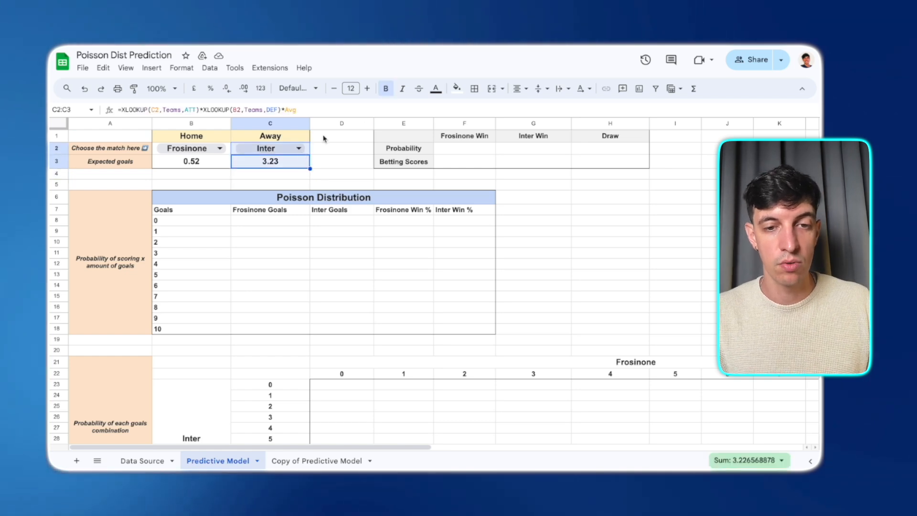
click(473, 89)
click(515, 128)
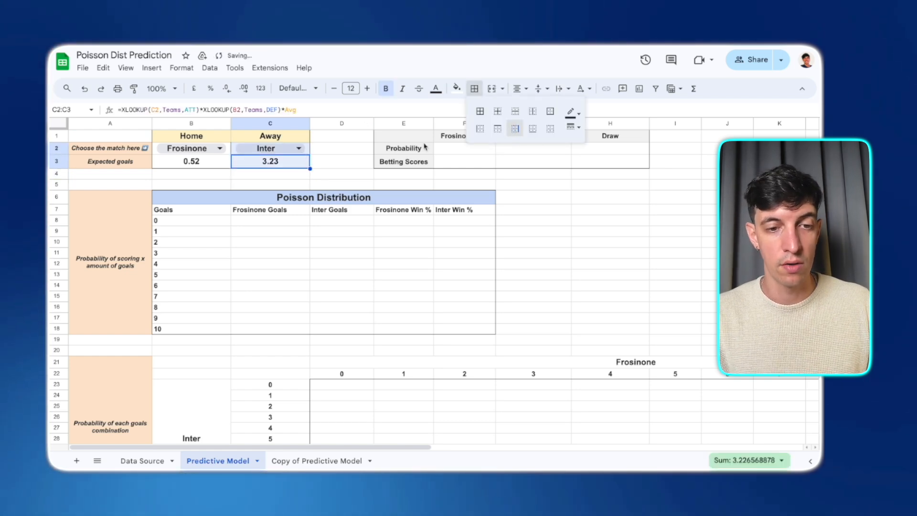
click(285, 175)
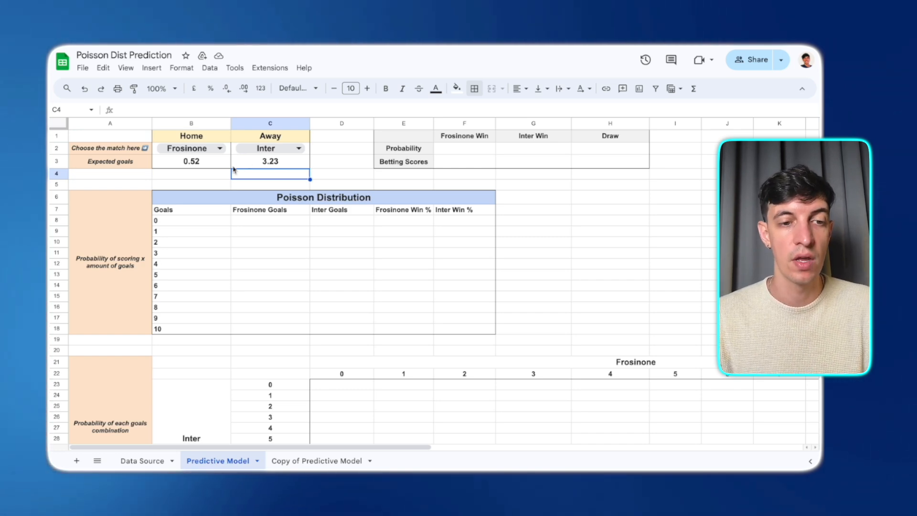
- Switch the Home team to AC Milan and back to Frosinone to test the expected goals formulas
click(211, 149)
click(201, 178)
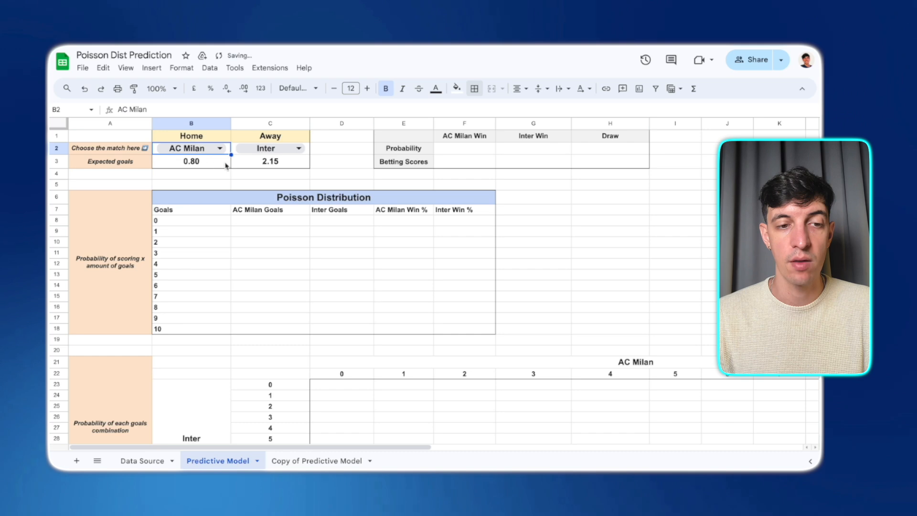
click(218, 150)
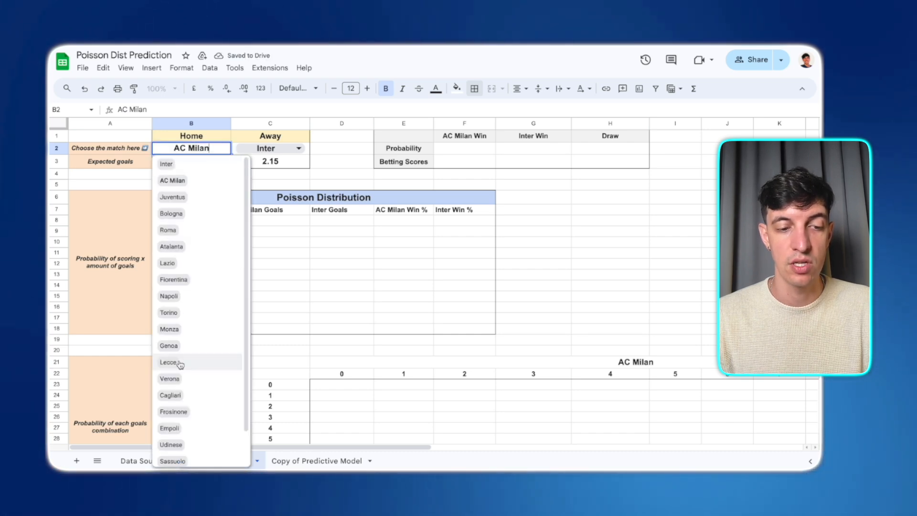
click(178, 412)
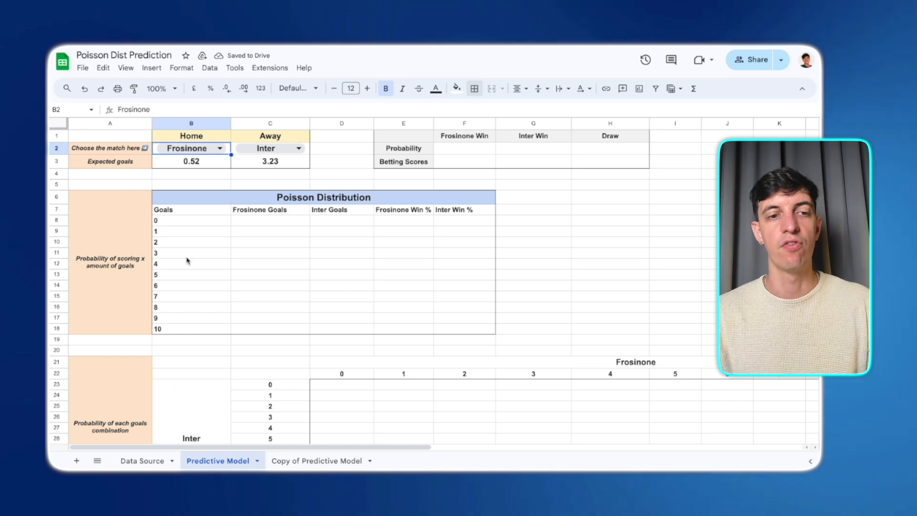
- Compare the Home expected goals with the check calculation on the Data Source sheet, then review the goals column
click(192, 164)
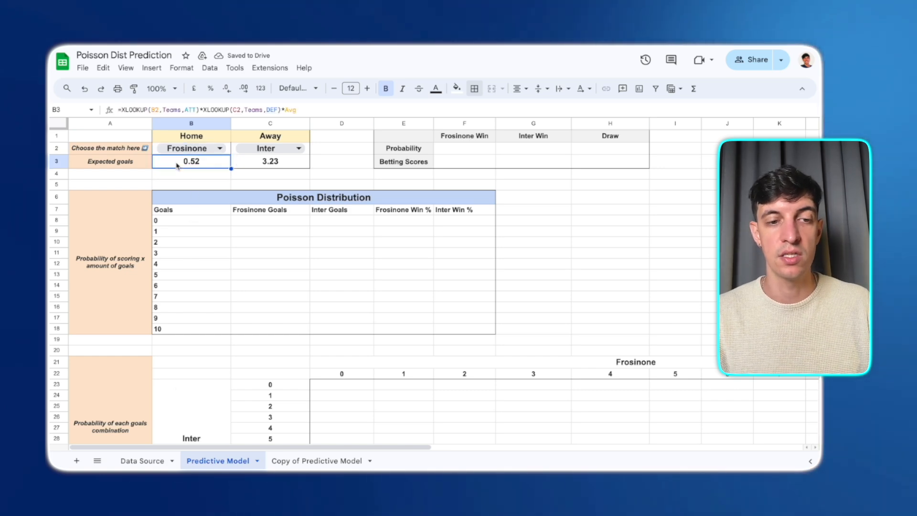
click(146, 460)
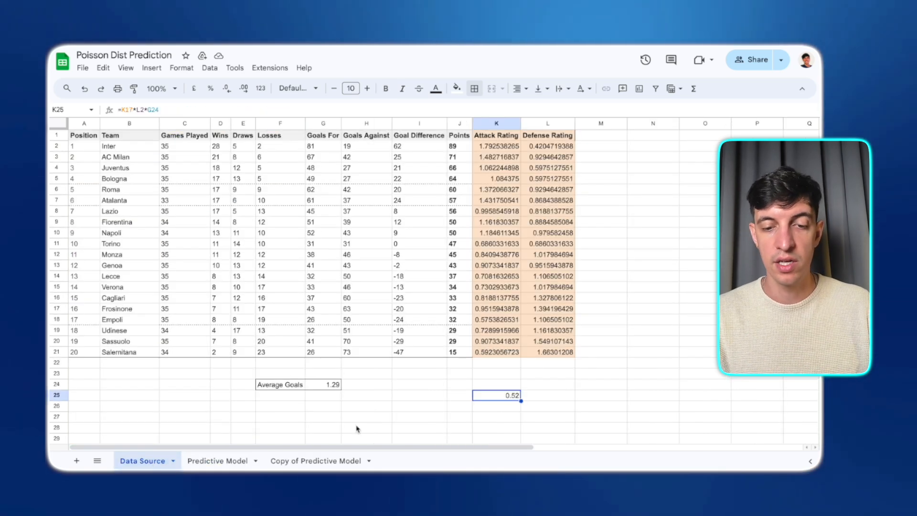
double_click(496, 396)
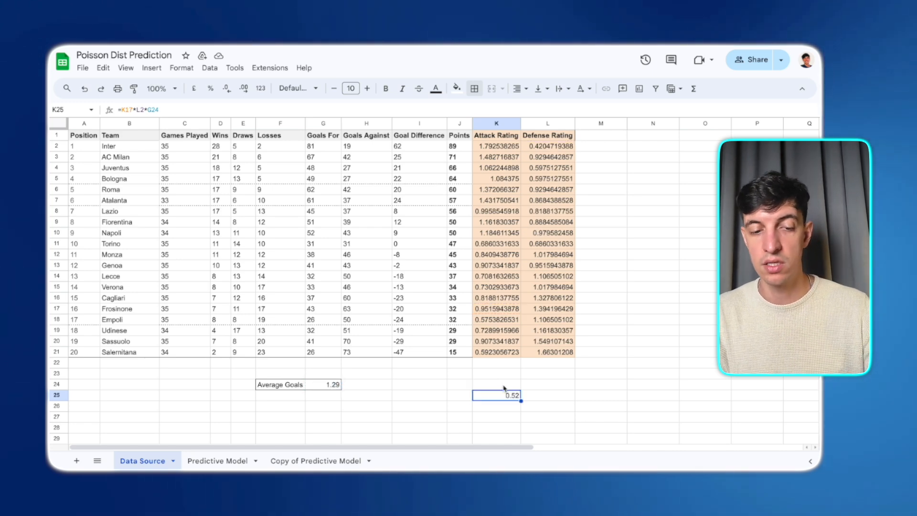
click(206, 460)
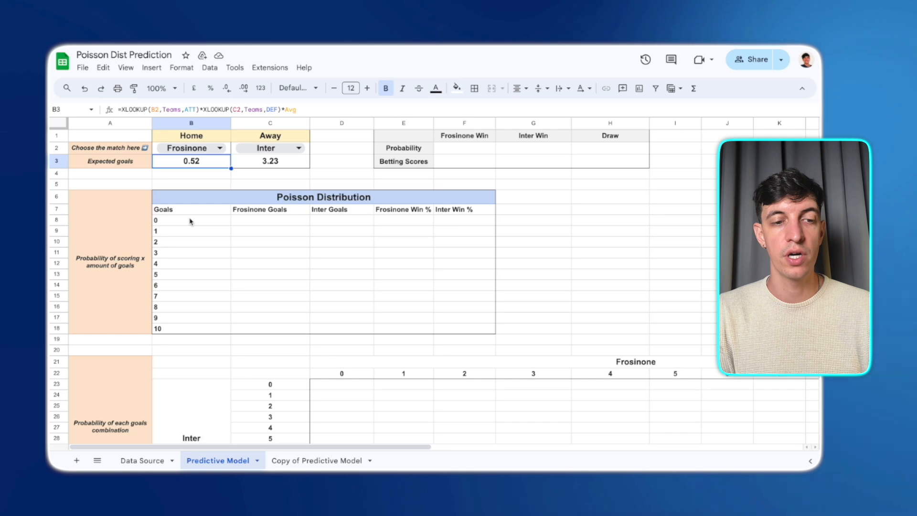
click(190, 234)
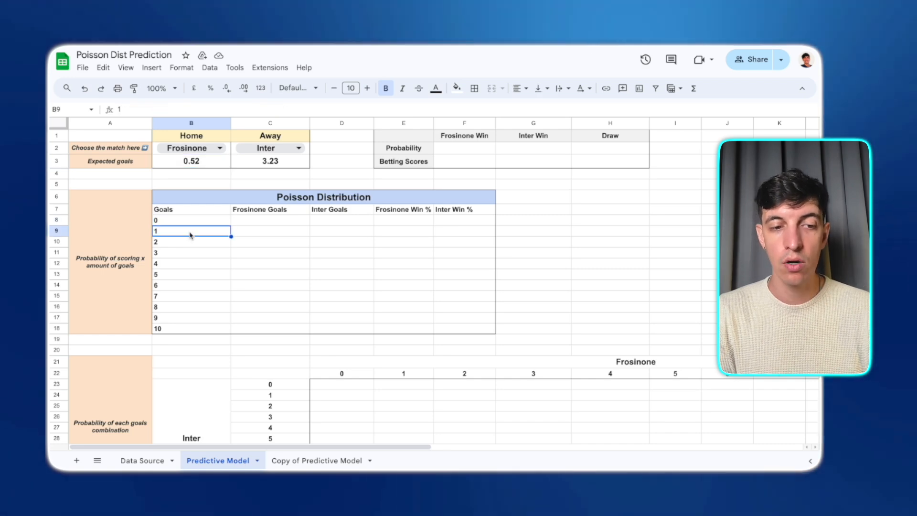
click(189, 243)
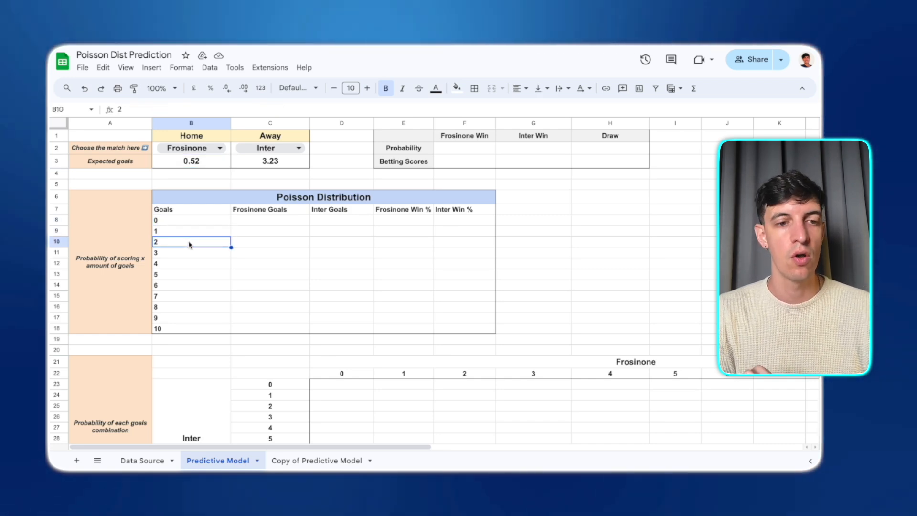
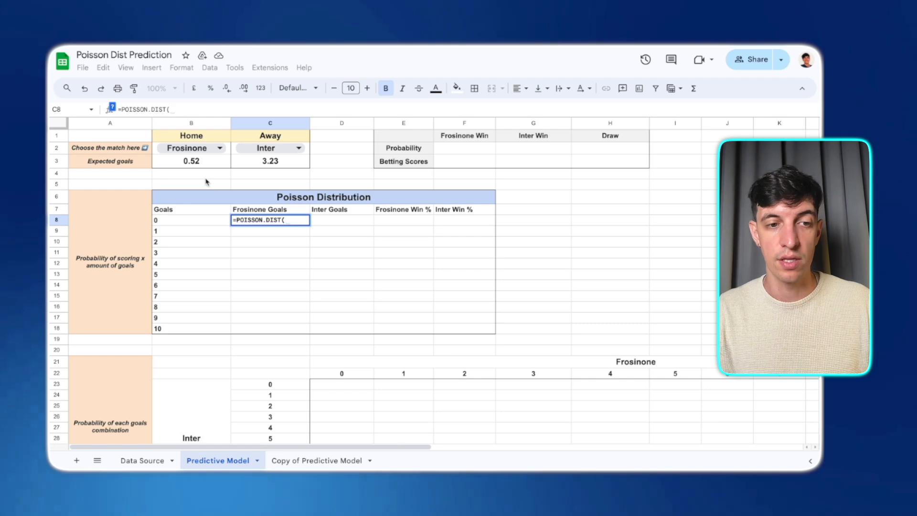
- Enter a POISSON.DIST formula in the 0-goal Frosinone Goals cell using goals B8, mean B3 and FALSE
click(112, 108)
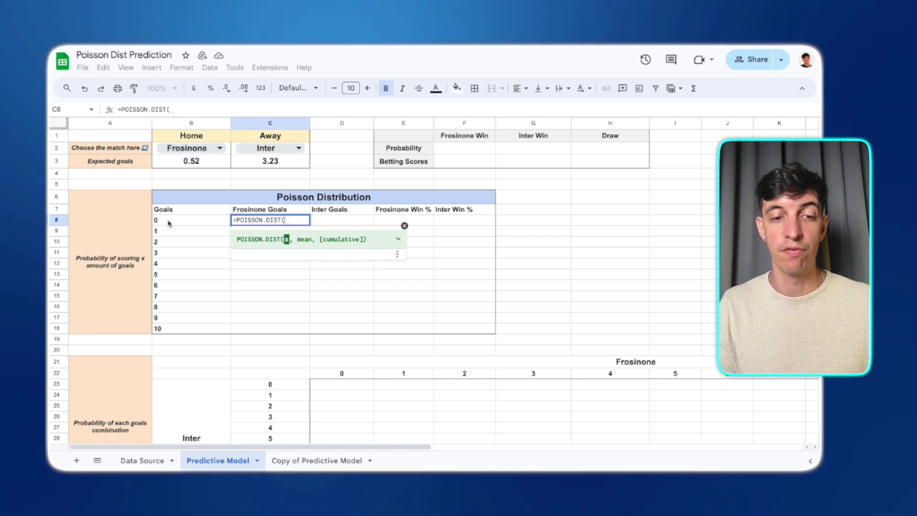
click(168, 223)
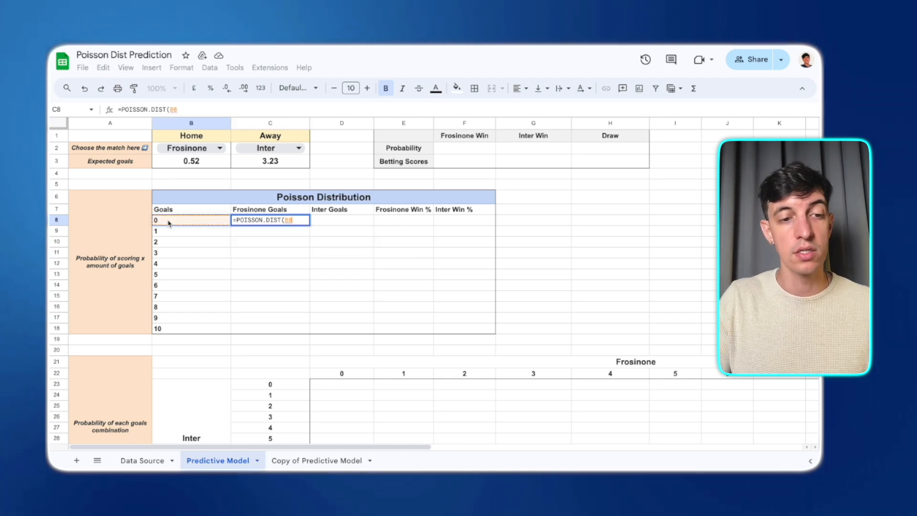
text(,)
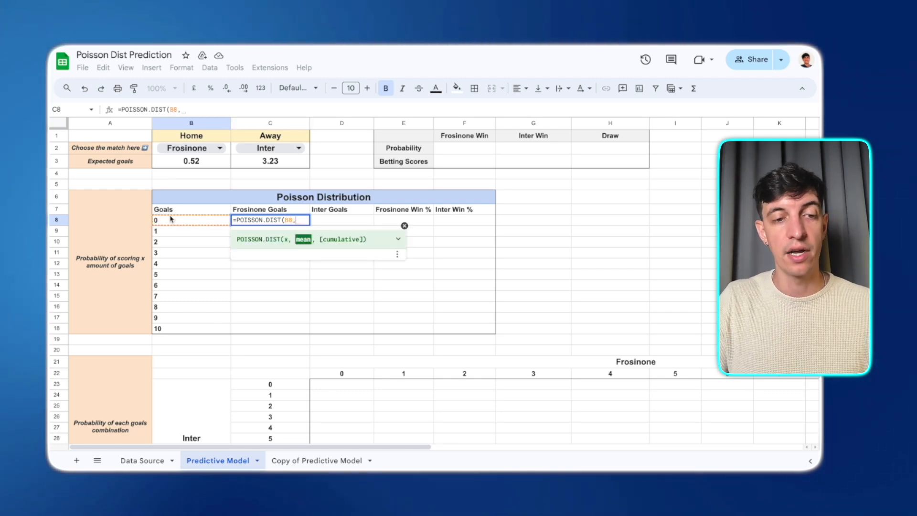
click(207, 163)
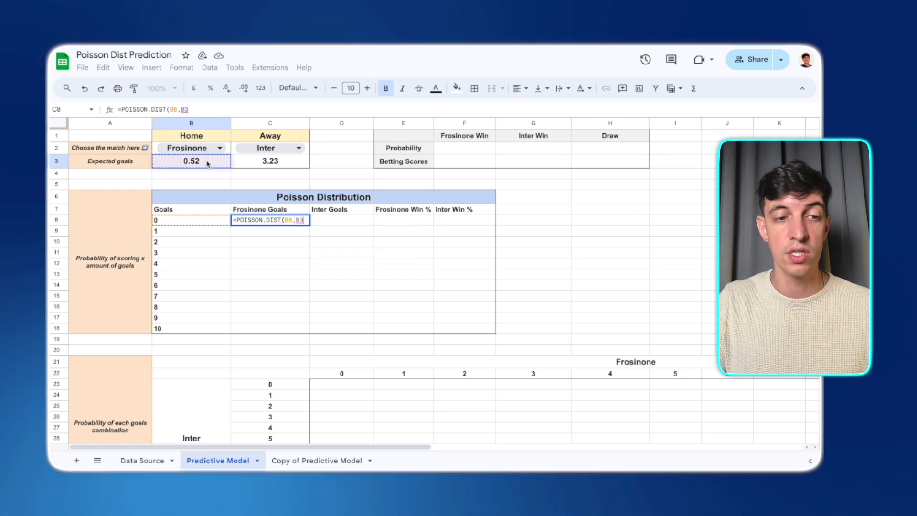
text(,)
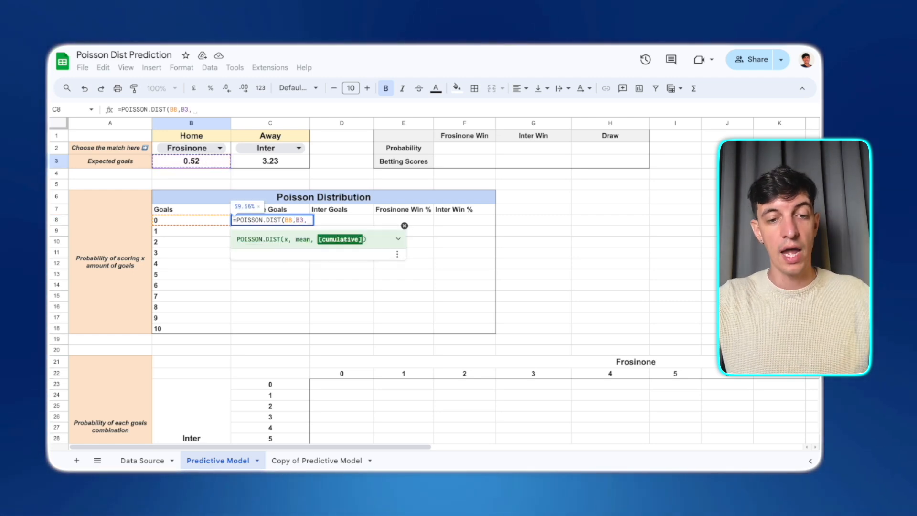
text(fals)
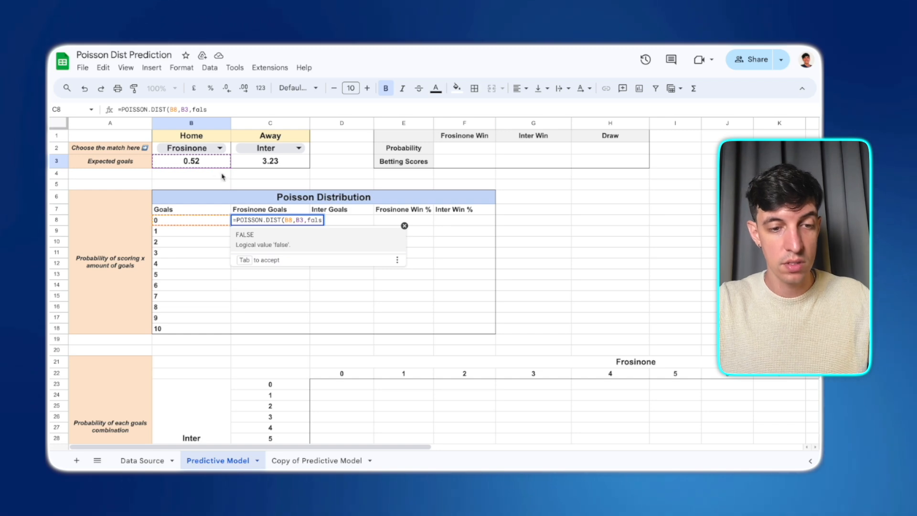
key(Tab)
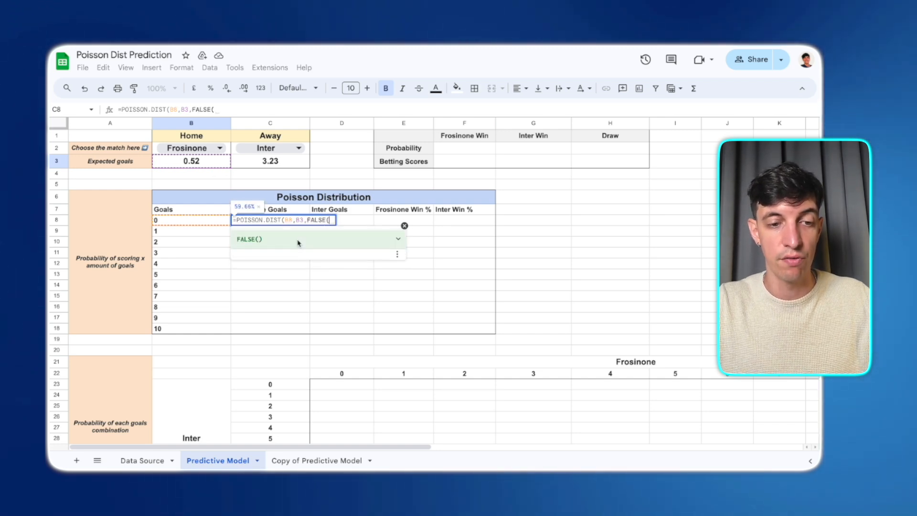
text()))
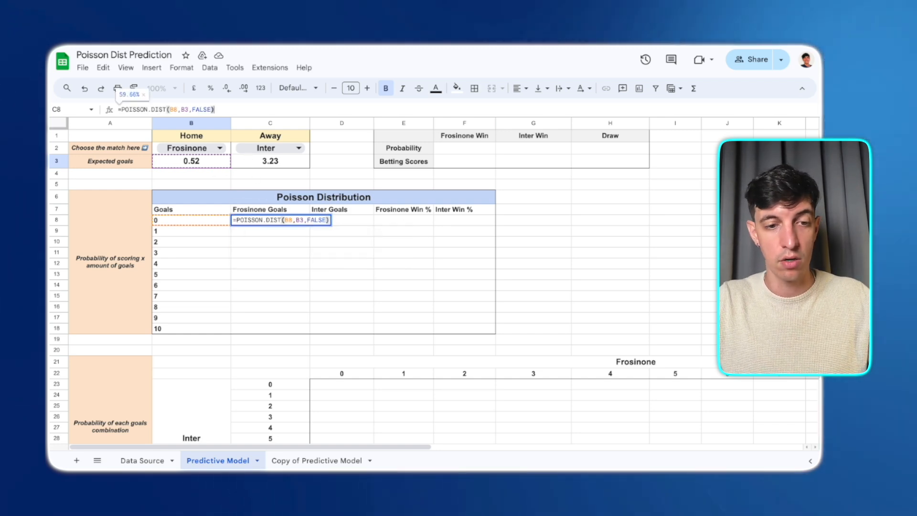
key(Return)
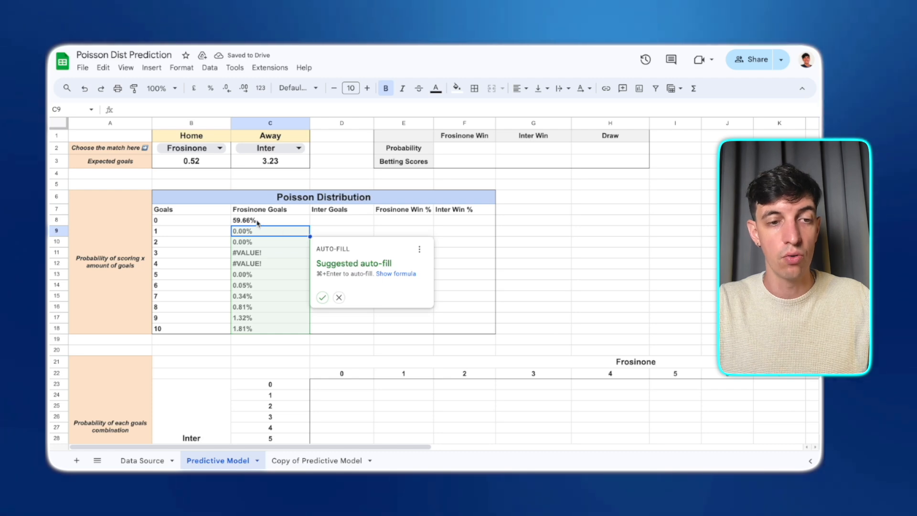
- Lock the mean reference as $B$3 and fill the Frosinone Goals formula down through 10 goals
click(258, 221)
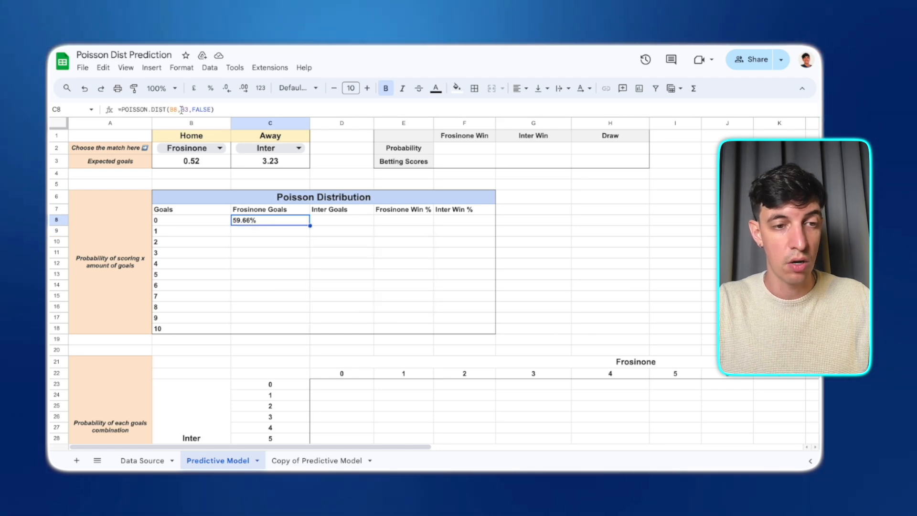
click(180, 110)
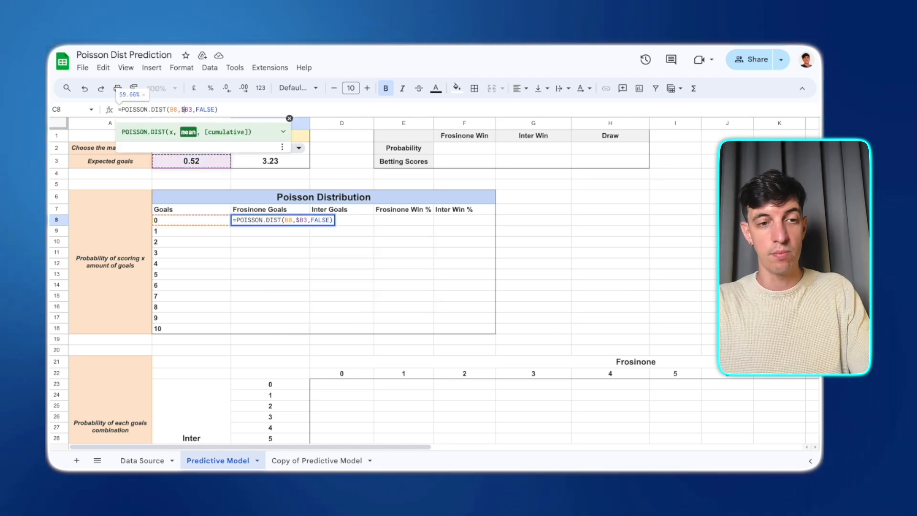
text($)
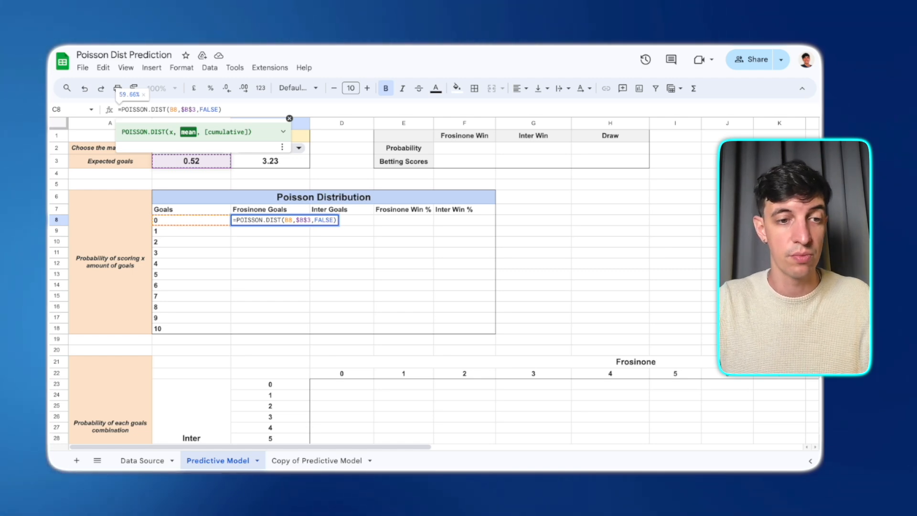
key(Return)
drag(310, 225, 303, 328)
click(303, 318)
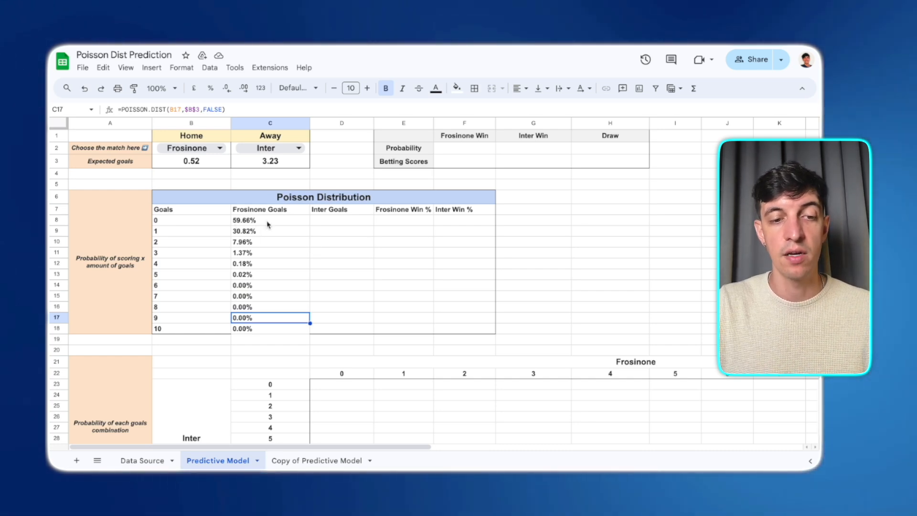
- Inspect the Frosinone Goals formulas and the Home expected goals formula
click(268, 221)
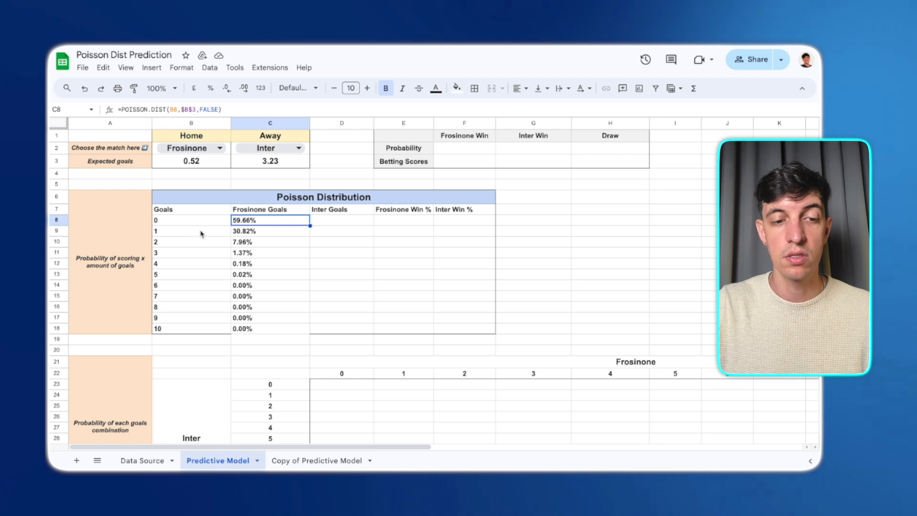
click(260, 233)
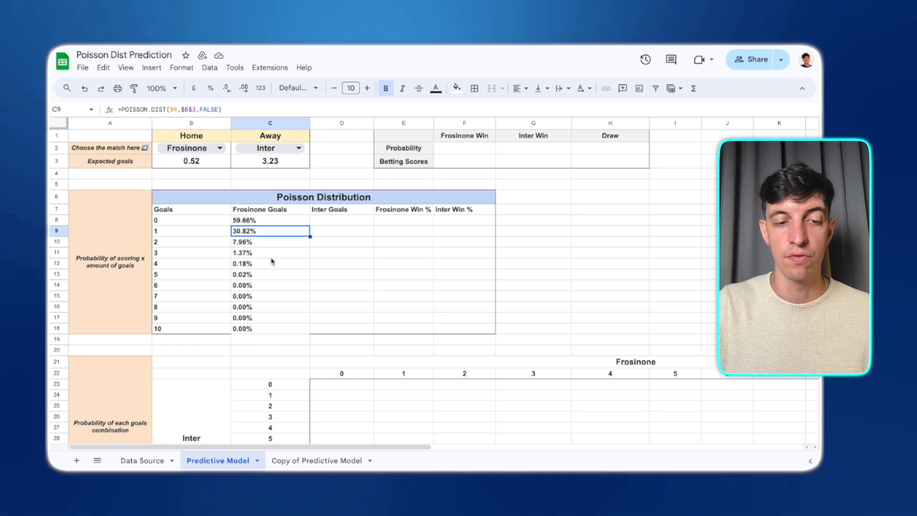
click(199, 165)
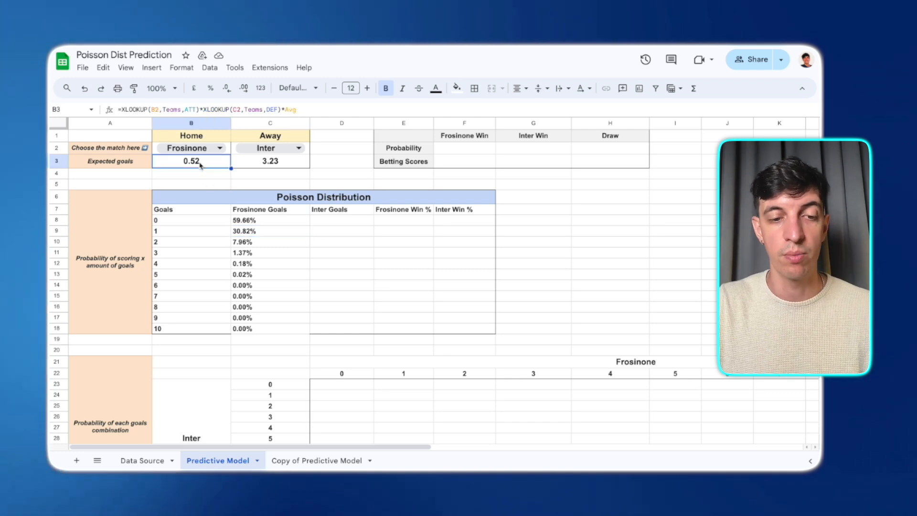
- Copy the Poisson formula into the first Inter Goals cell and change its references to B8 and $C$3
click(274, 222)
drag(309, 225, 365, 225)
click(366, 224)
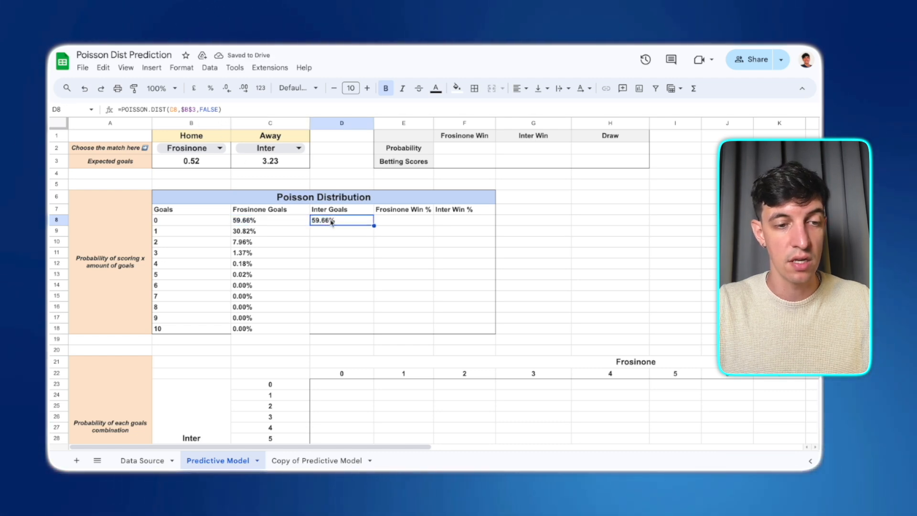
click(173, 110)
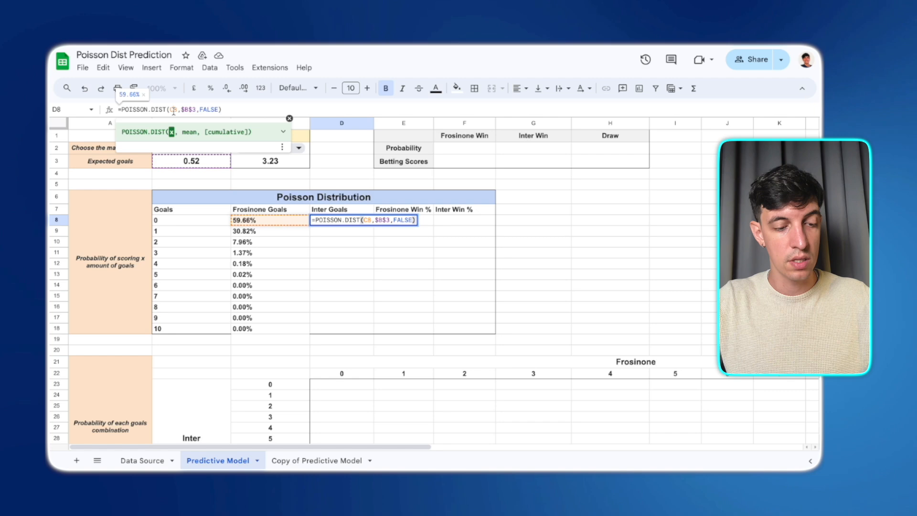
key(BackSpace)
text(B)
click(188, 110)
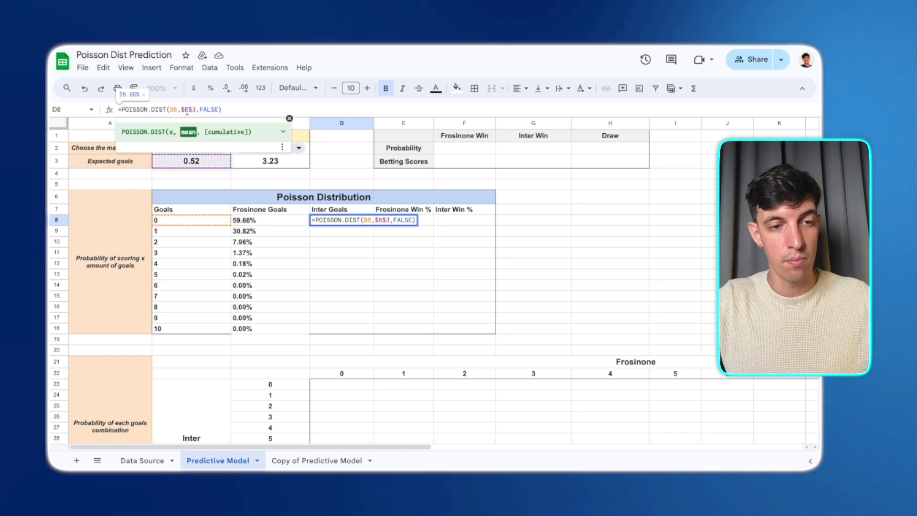
key(BackSpace)
text(C)
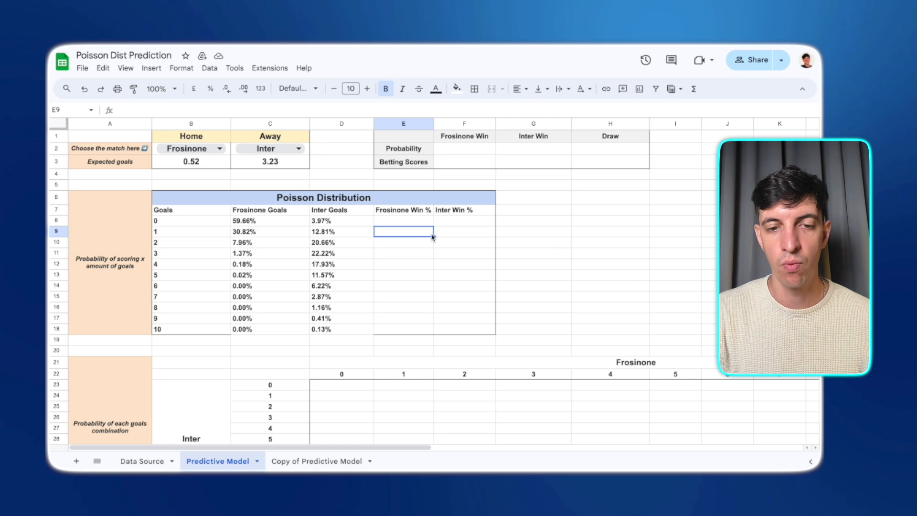
- Enter a formula in the 1-goal Frosinone Win % cell multiplying Frosinone's 1-goal probability by Inter's 0-goal probability
click(415, 221)
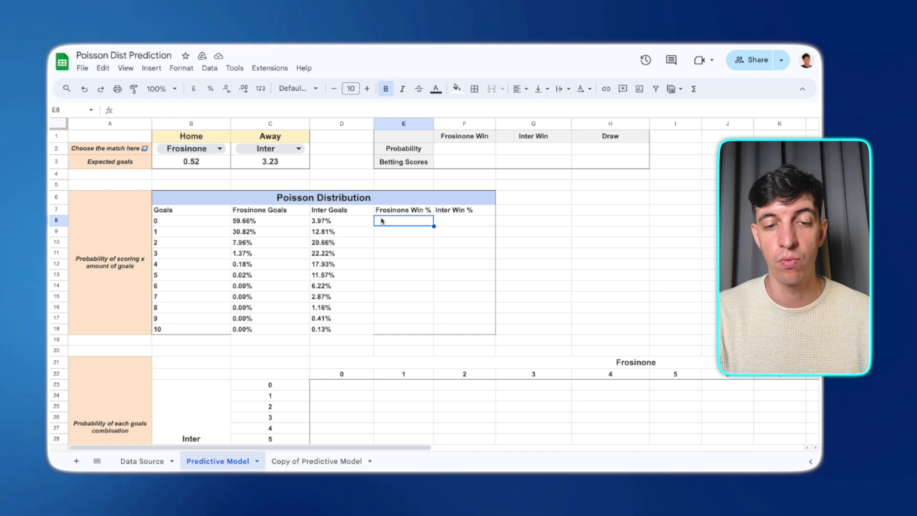
key(Down)
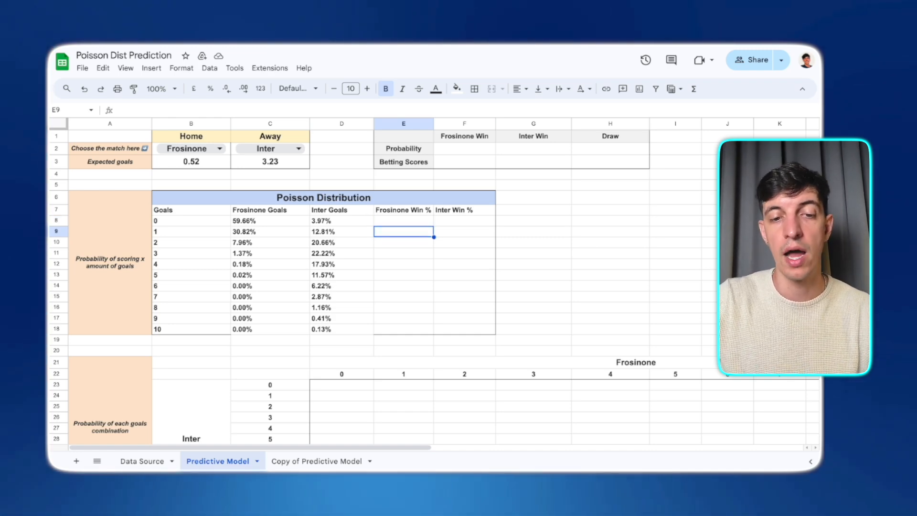
key(Return)
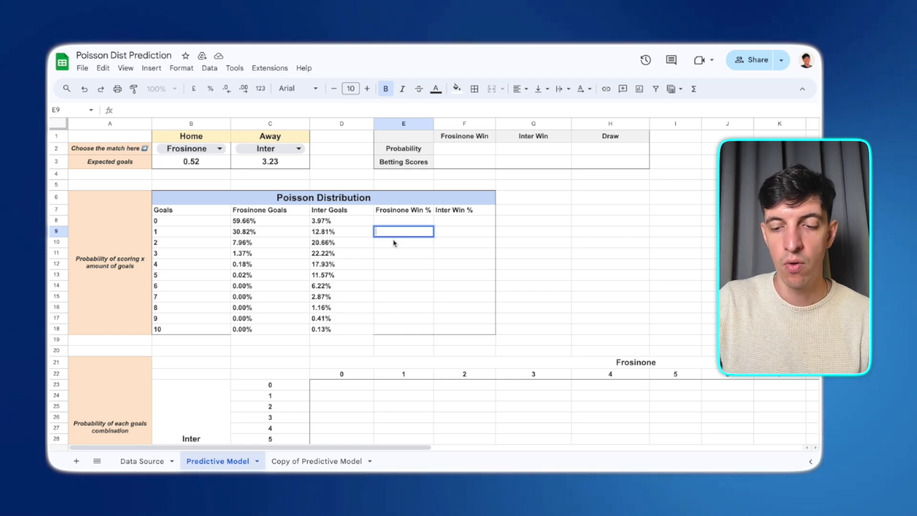
text(=)
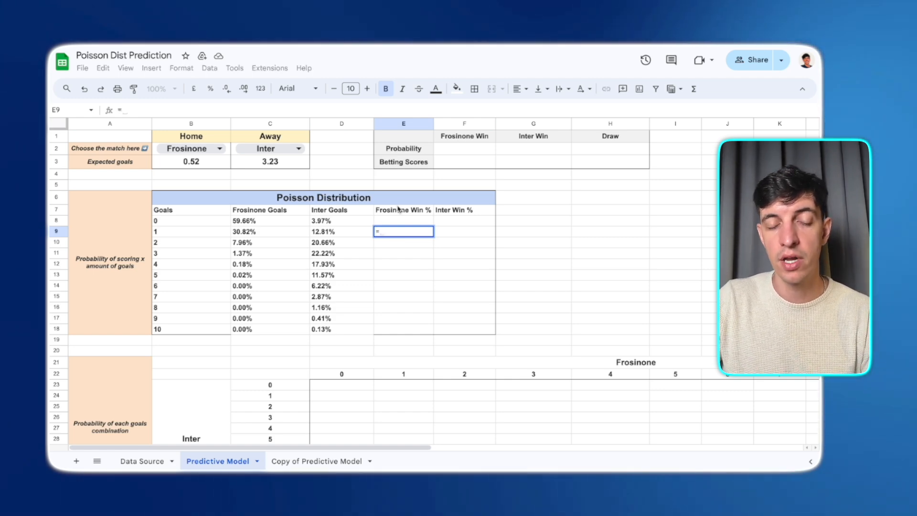
click(240, 233)
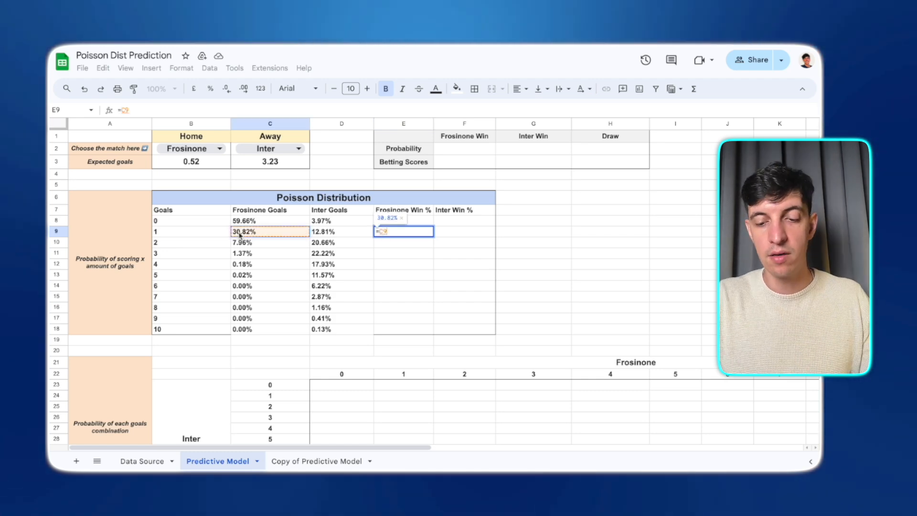
text(*)
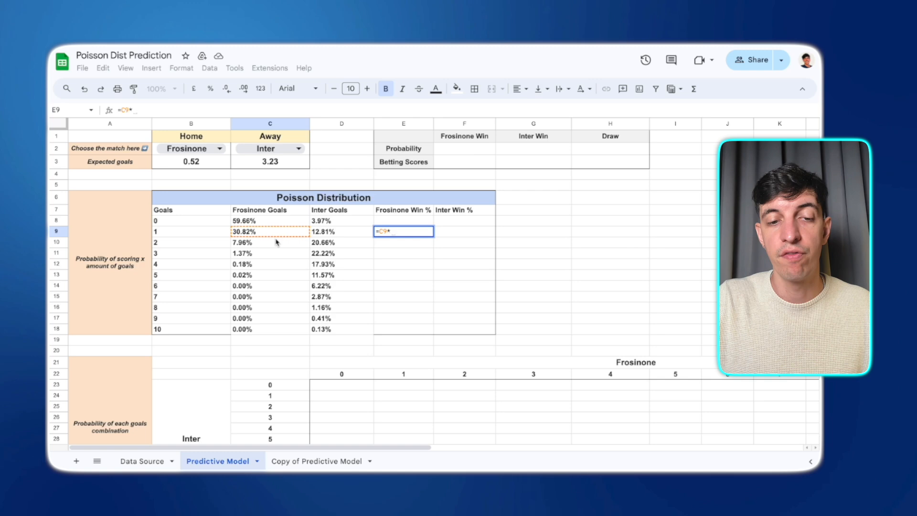
click(341, 221)
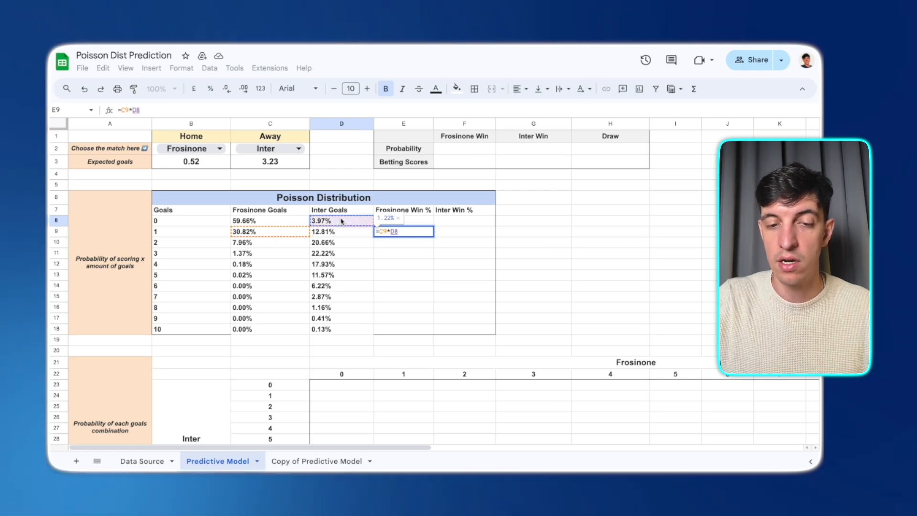
key(Return)
click(384, 232)
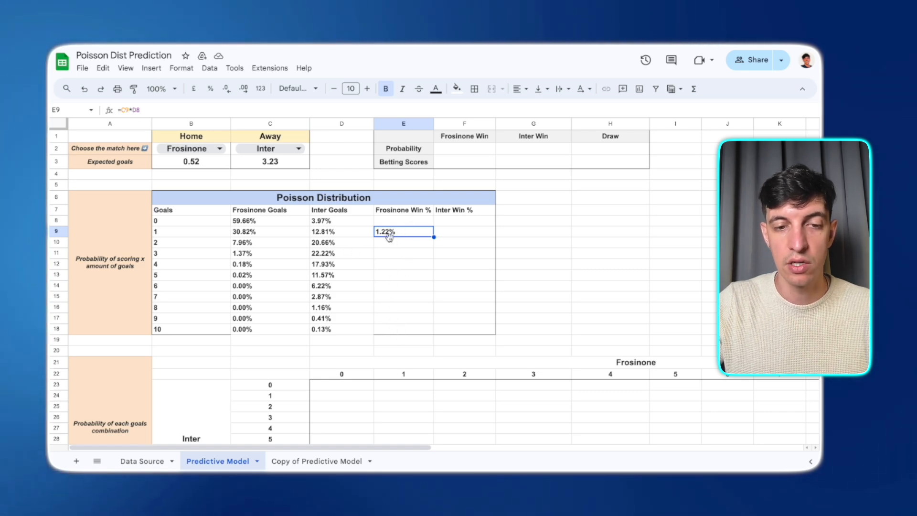
- Change the Frosinone Win % formula to =C9*sum(D8:$D$8) and fill it down through 10 goals
click(133, 111)
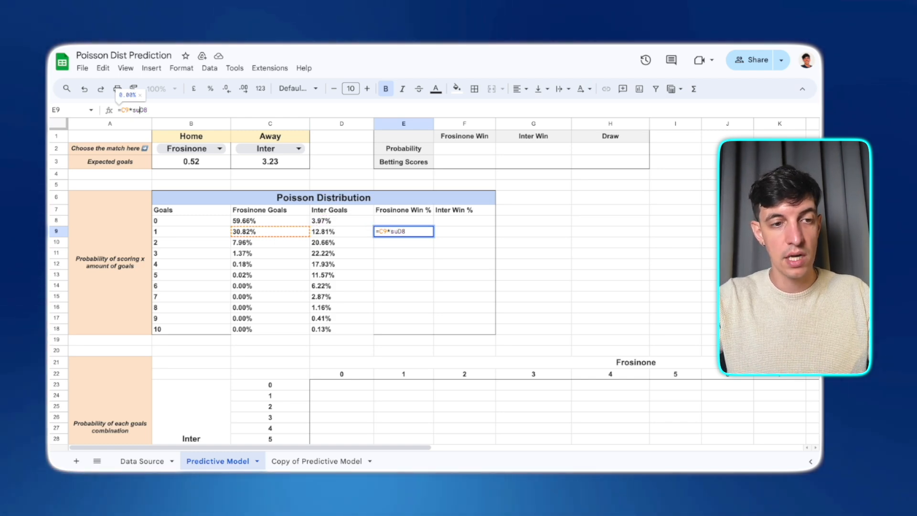
text(sum()
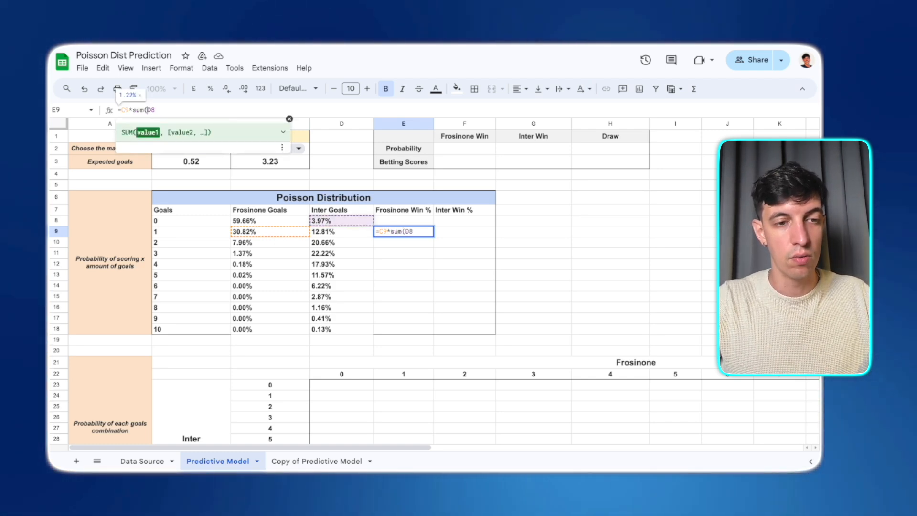
click(155, 110)
text(:)
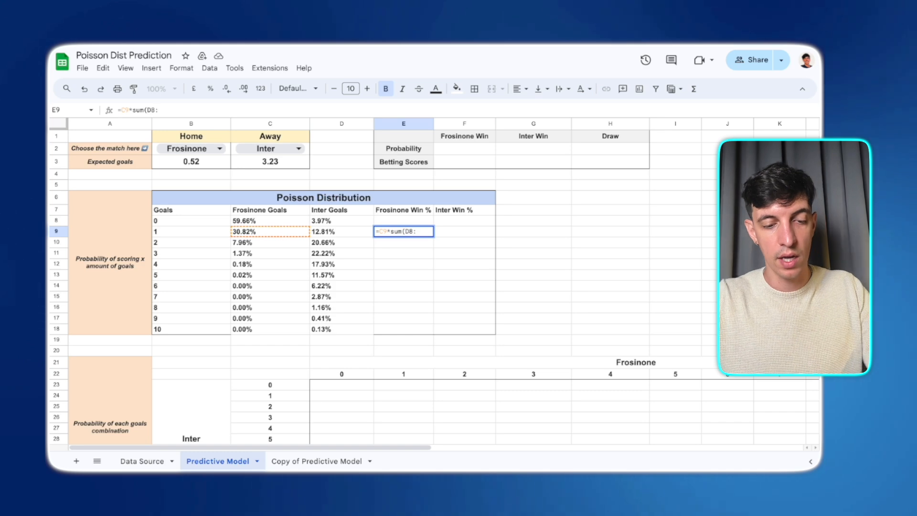
text($d)
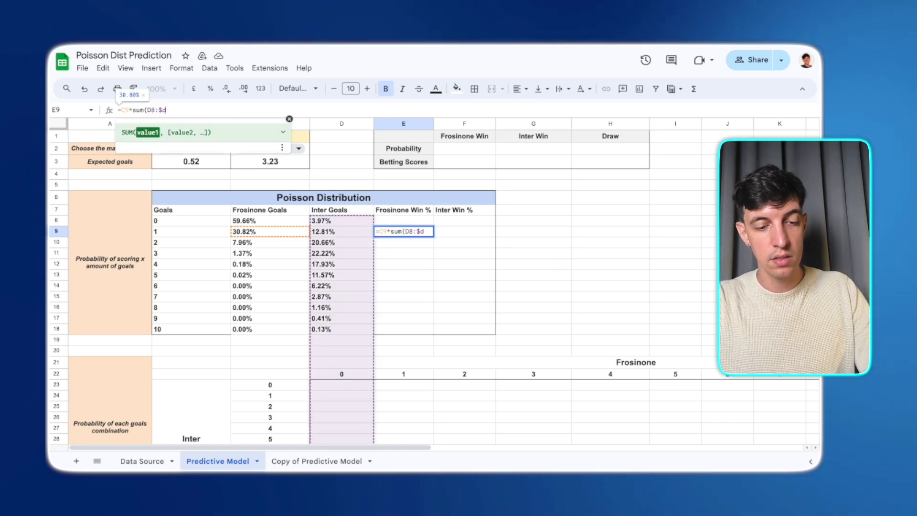
text($8)
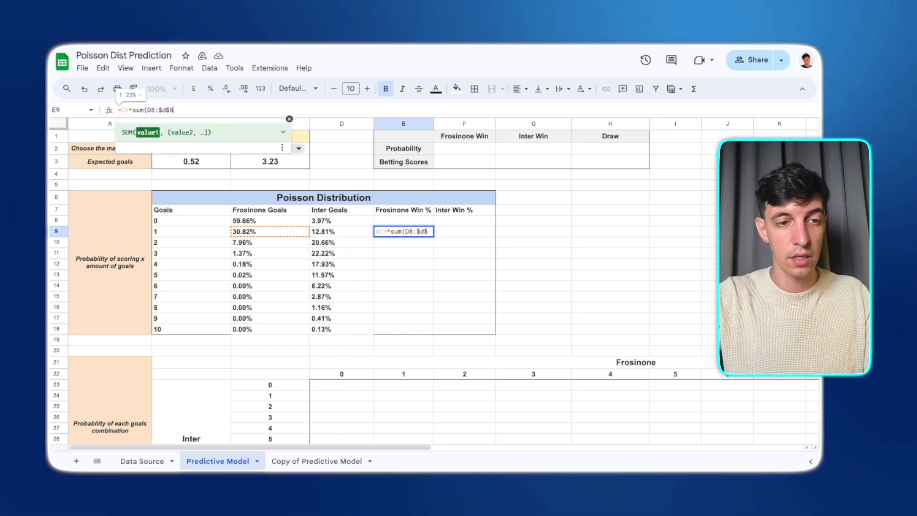
key(Return)
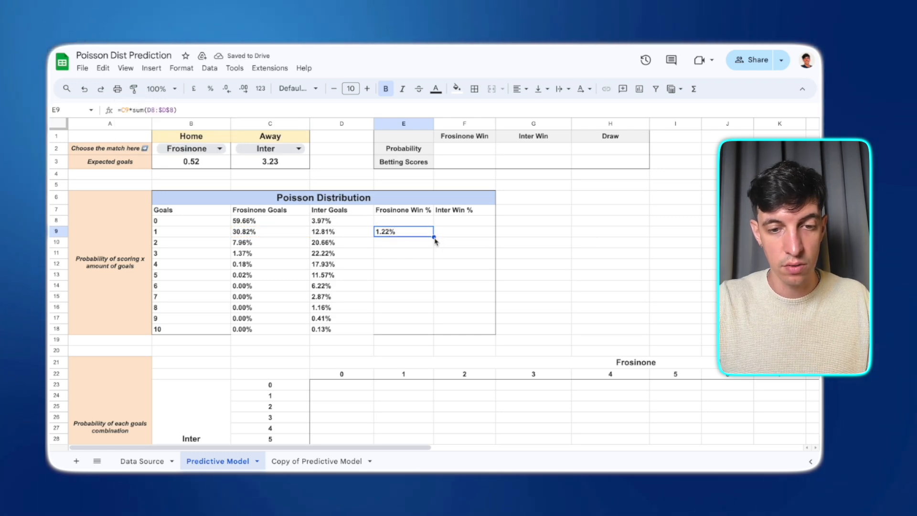
drag(424, 325, 424, 327)
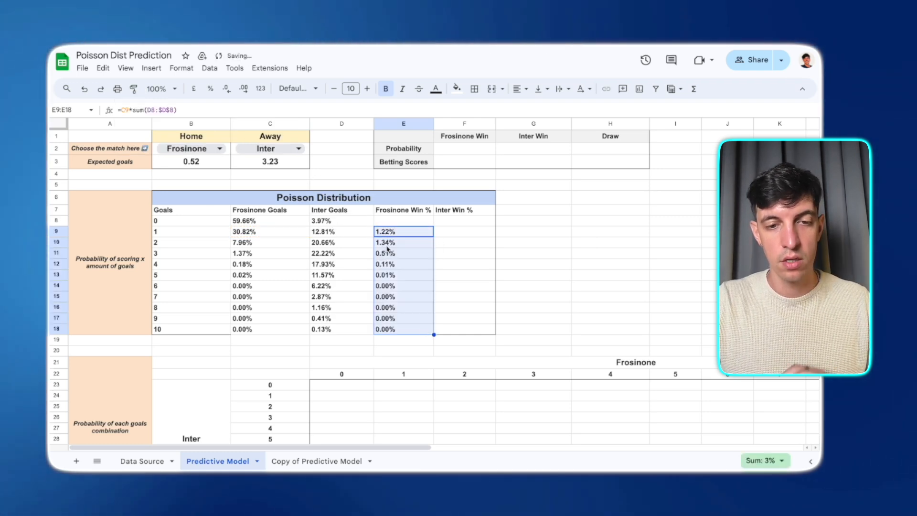
- Inspect the formulas behind the Frosinone Win %, Frosinone Goals and Inter Goals cells
click(396, 242)
double_click(396, 242)
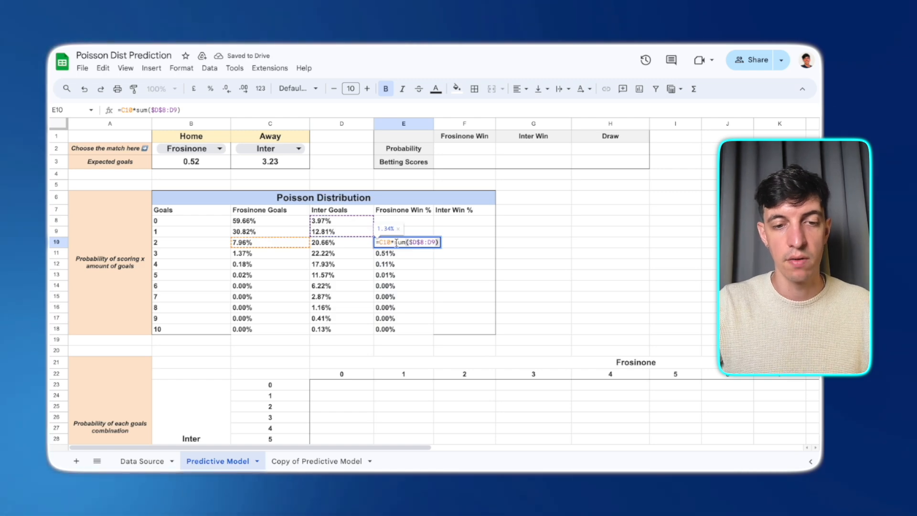
key(Escape)
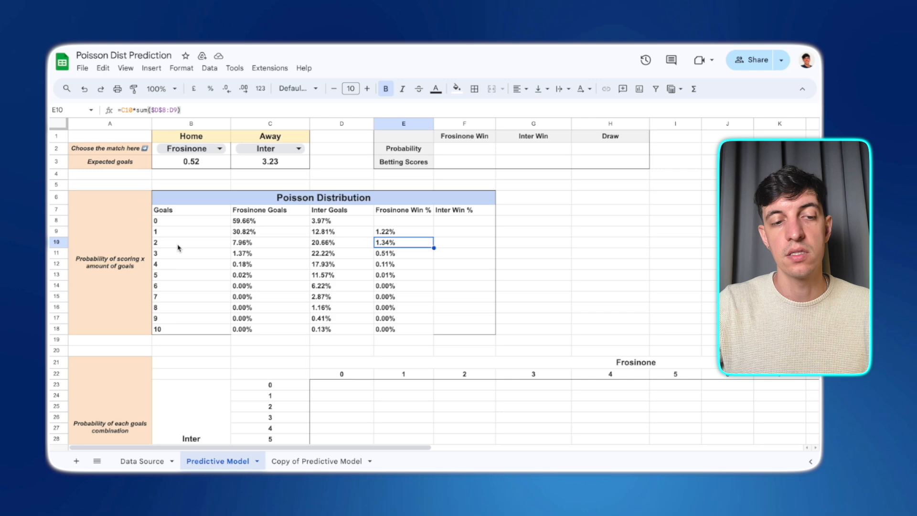
click(249, 244)
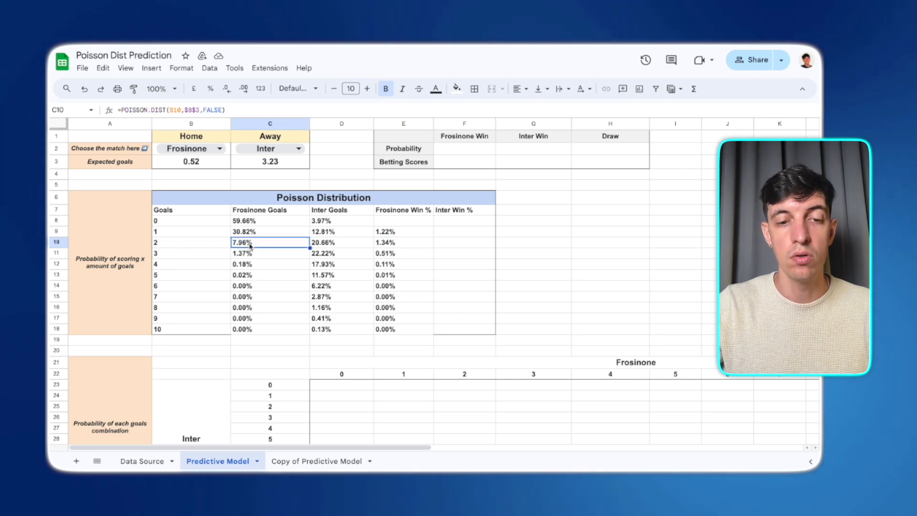
click(332, 222)
click(332, 232)
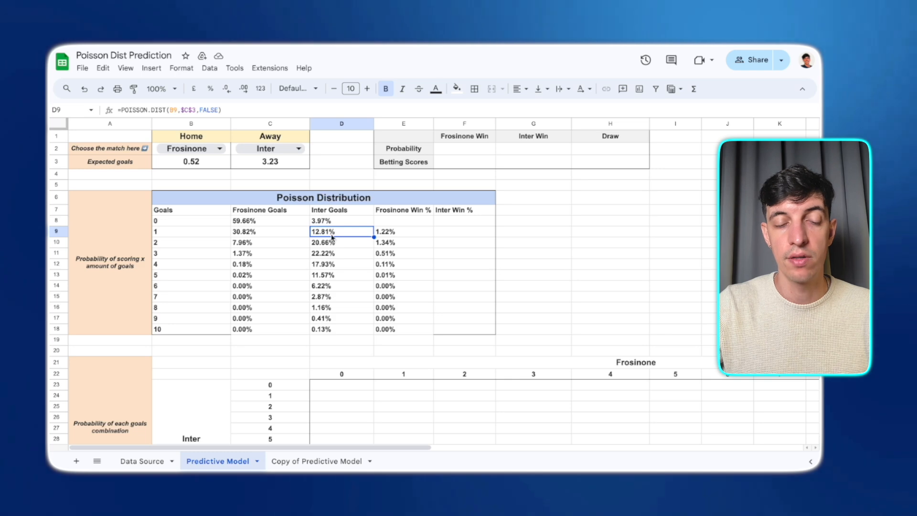
click(404, 244)
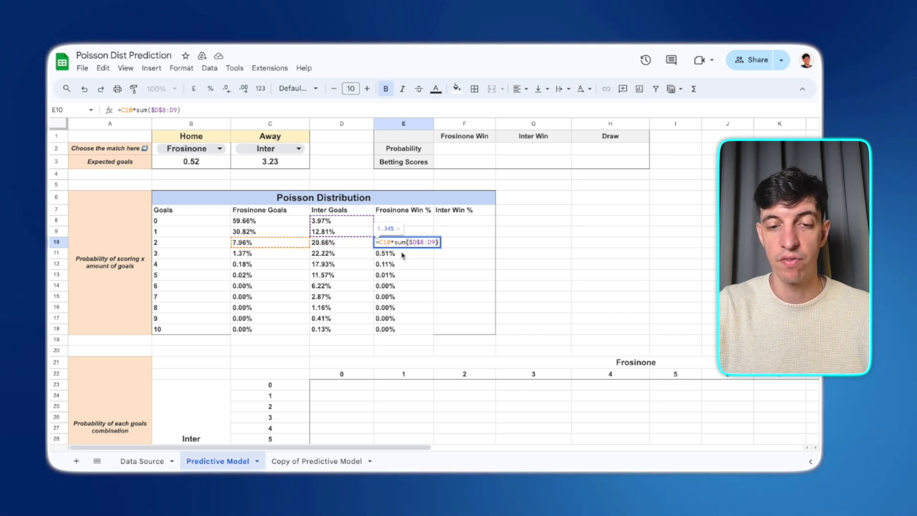
key(Return)
- Enter =D9*sum($C$8:C8) in the first Inter Win % cell, accept the auto-fill down the column, and check a filled formula
click(454, 232)
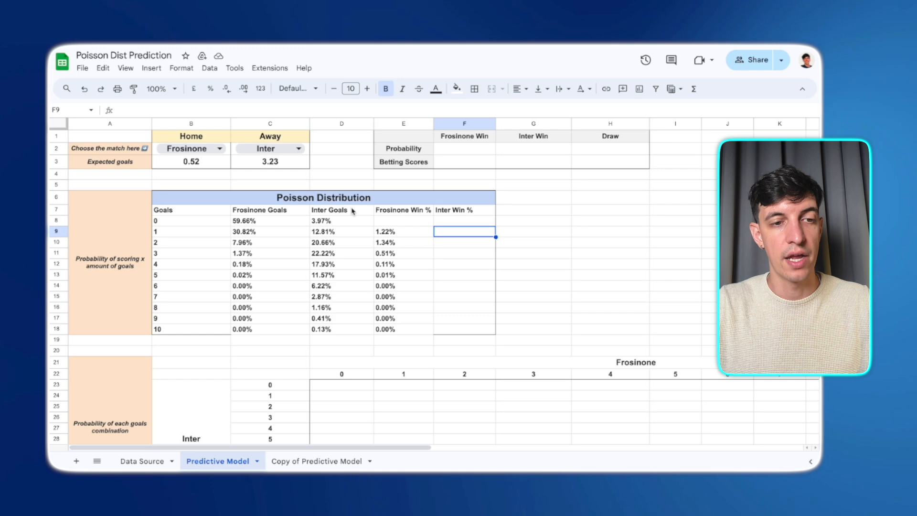
click(141, 110)
text(=D9*sum($C$8:C8))
key(Return)
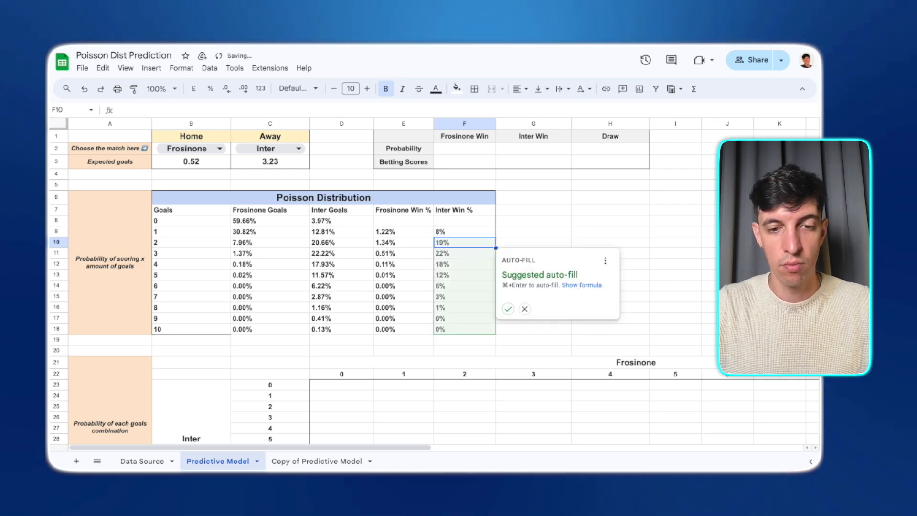
click(508, 309)
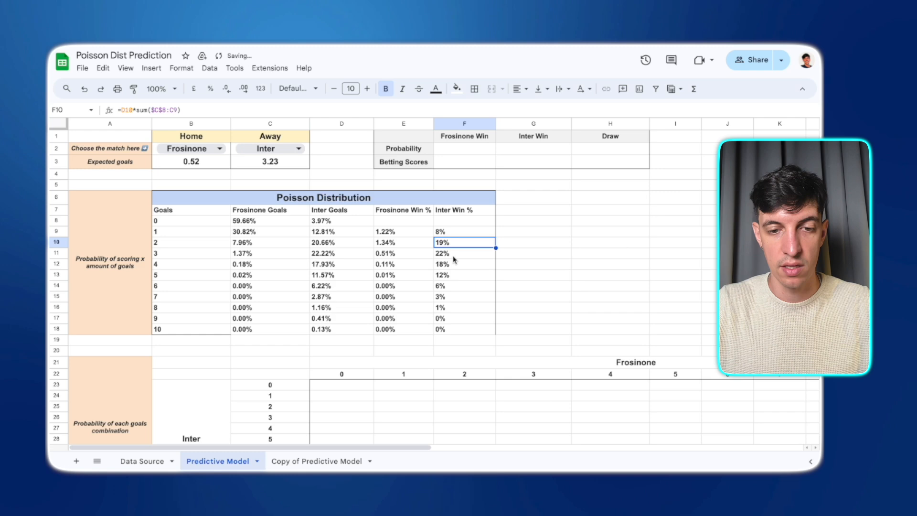
click(176, 266)
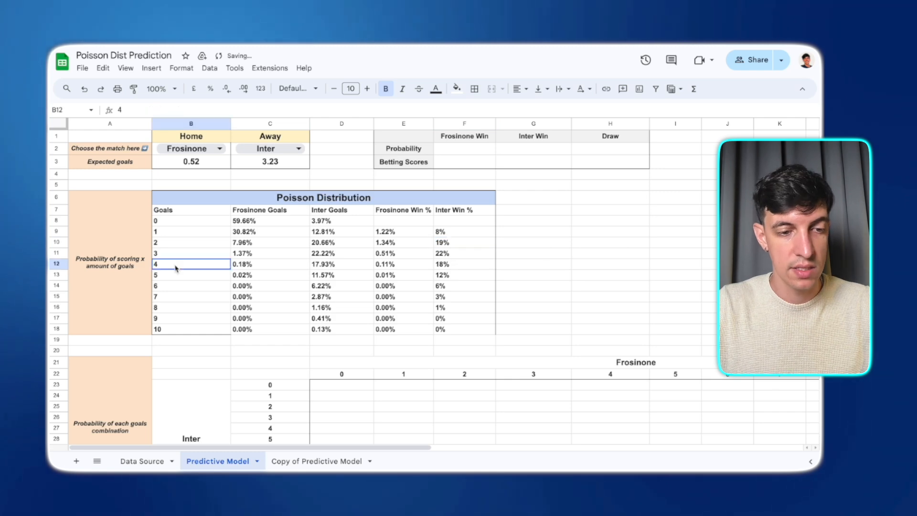
double_click(453, 265)
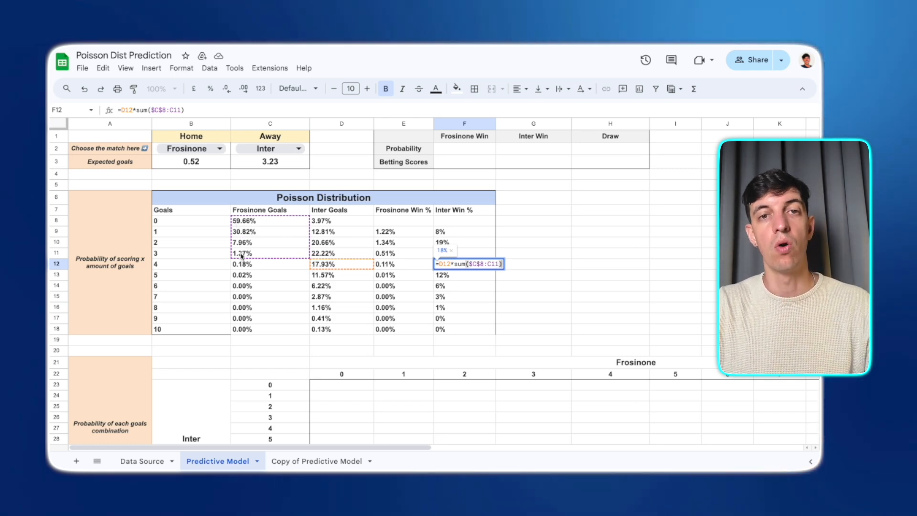
key(Escape)
- Apply a border to the last row of the Poisson Distribution table
drag(237, 330, 458, 329)
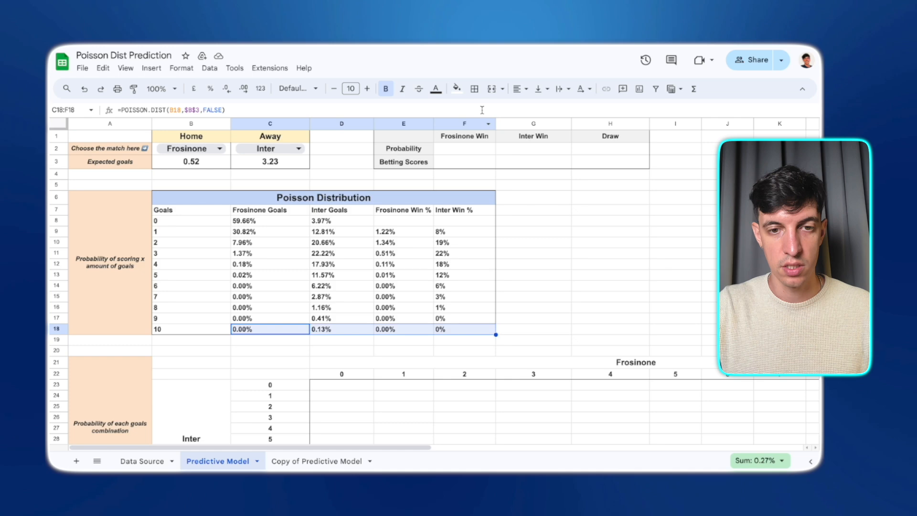
click(474, 89)
click(533, 307)
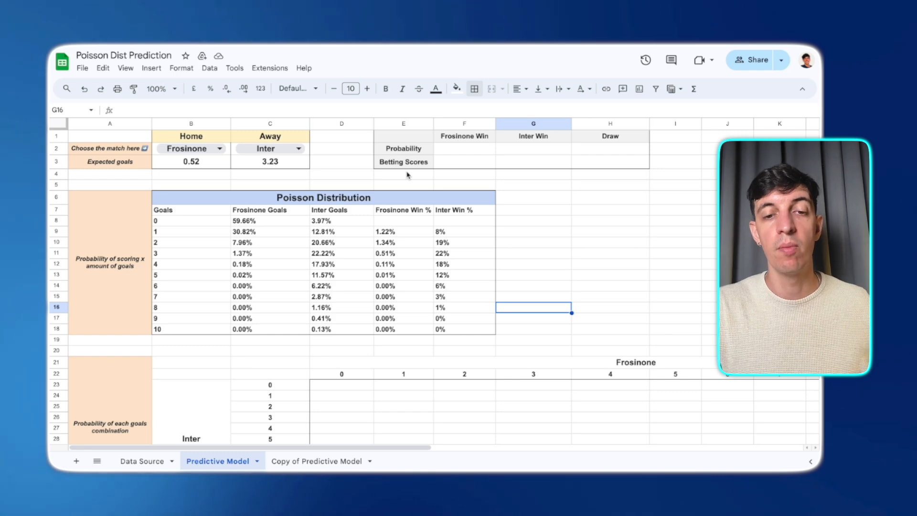
- Set the Frosinone Win probability to =sum(E9:E18), summing the Frosinone Win % column
click(469, 150)
click(518, 152)
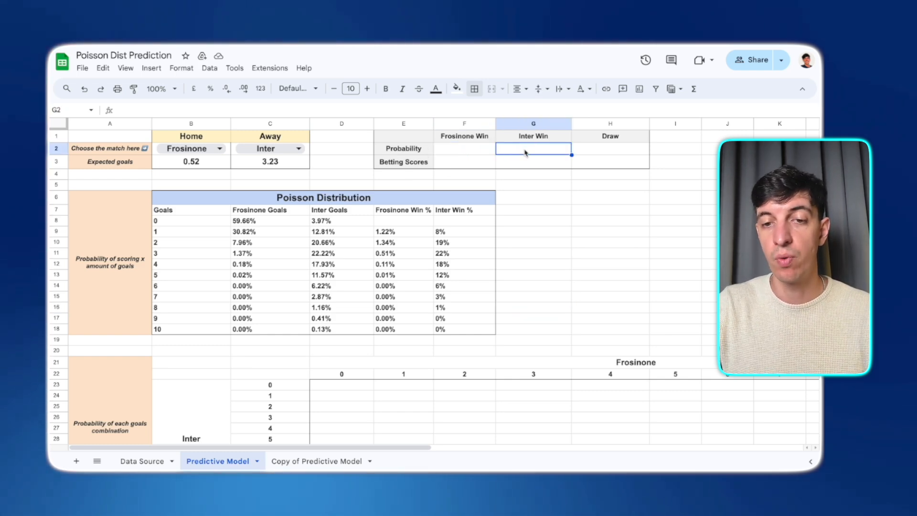
click(581, 153)
click(460, 151)
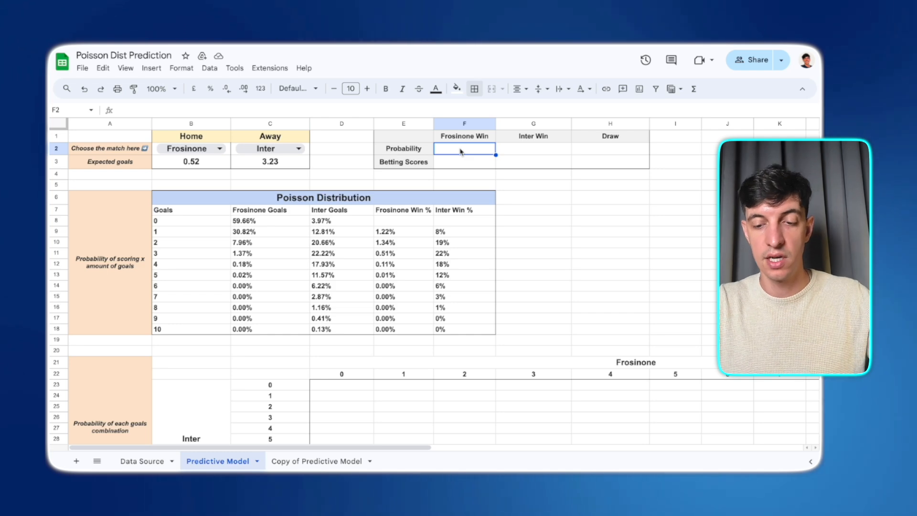
text(=sum)
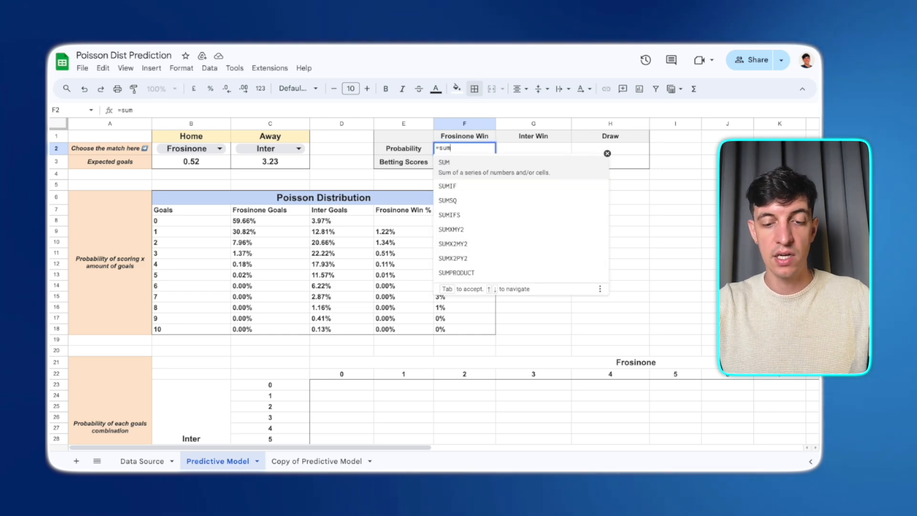
text(()
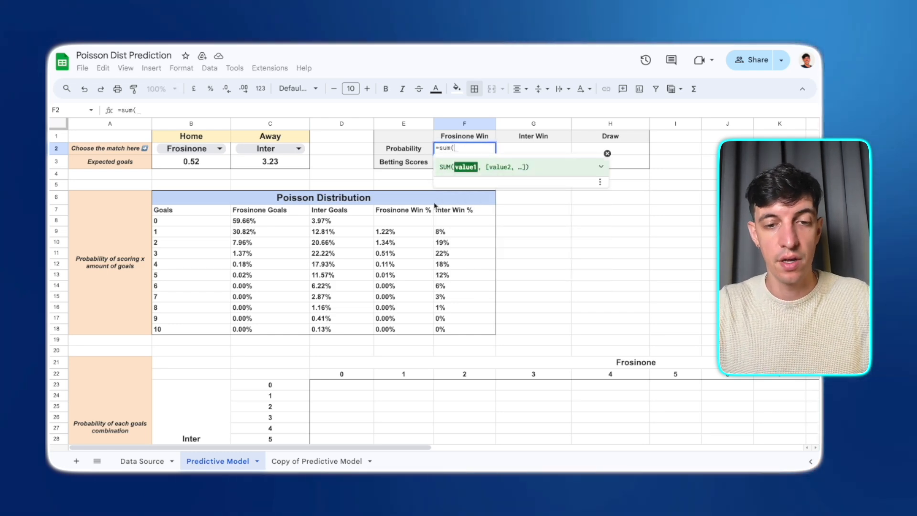
drag(384, 231, 395, 329)
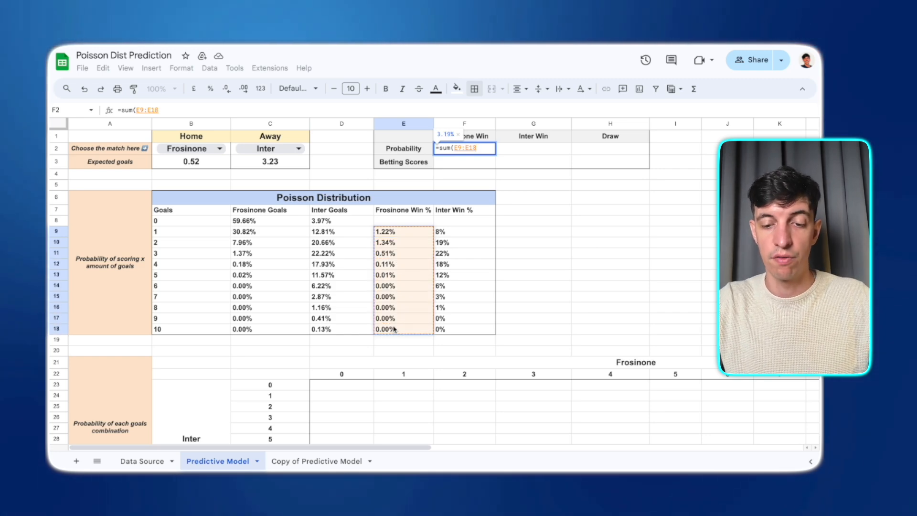
key(Return)
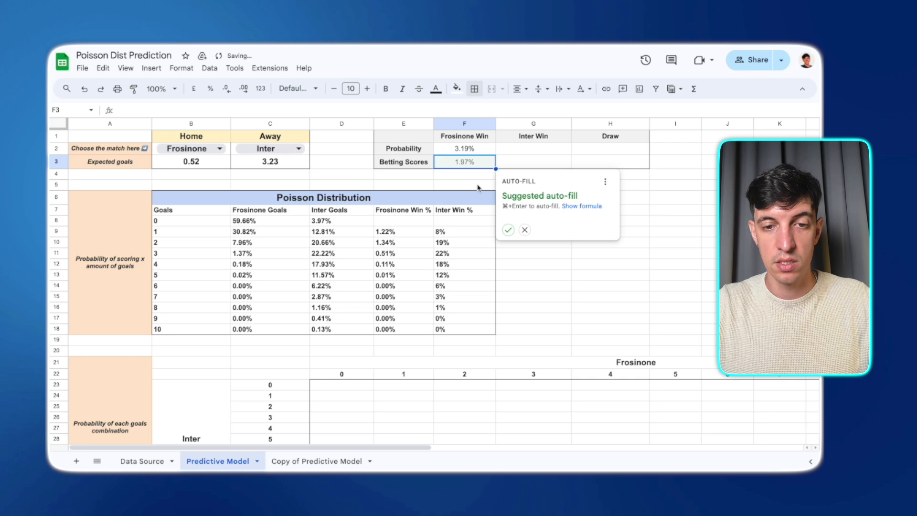
click(480, 153)
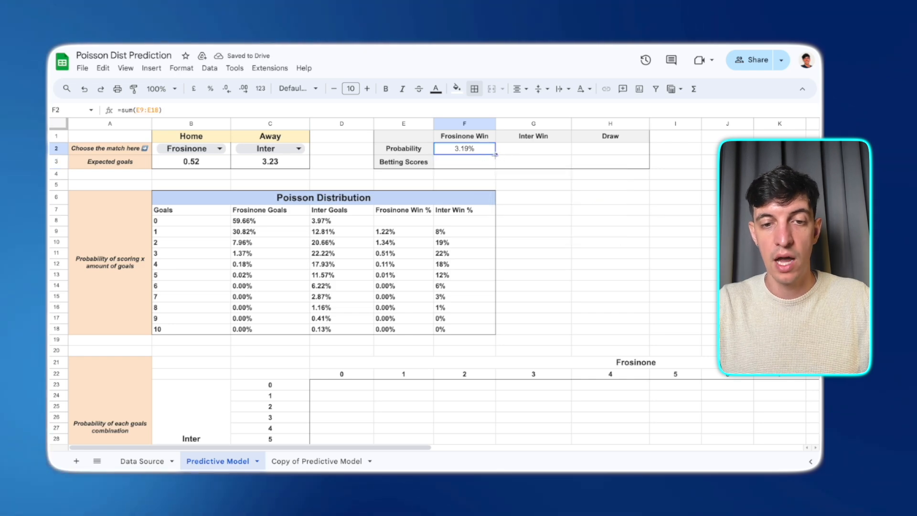
- Fill the win probability formula across to the Inter Win probability cell
drag(495, 154, 526, 154)
click(520, 155)
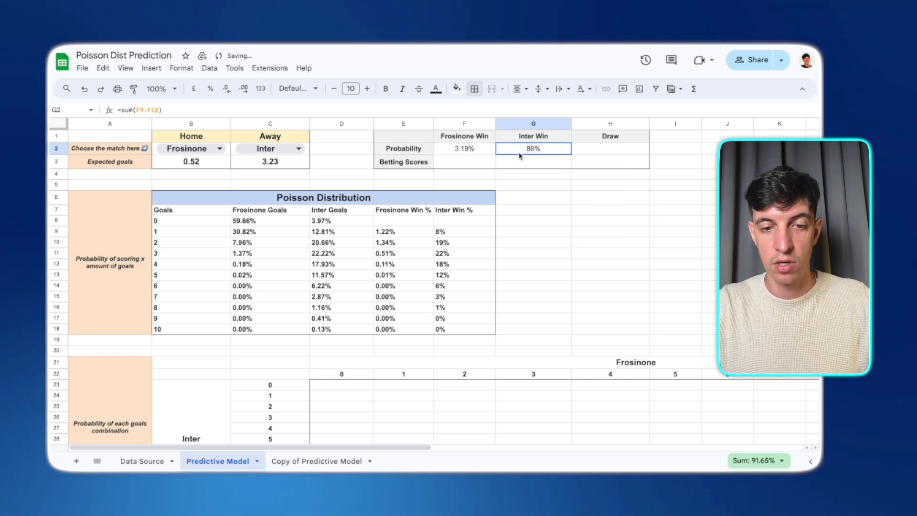
double_click(519, 156)
key(Escape)
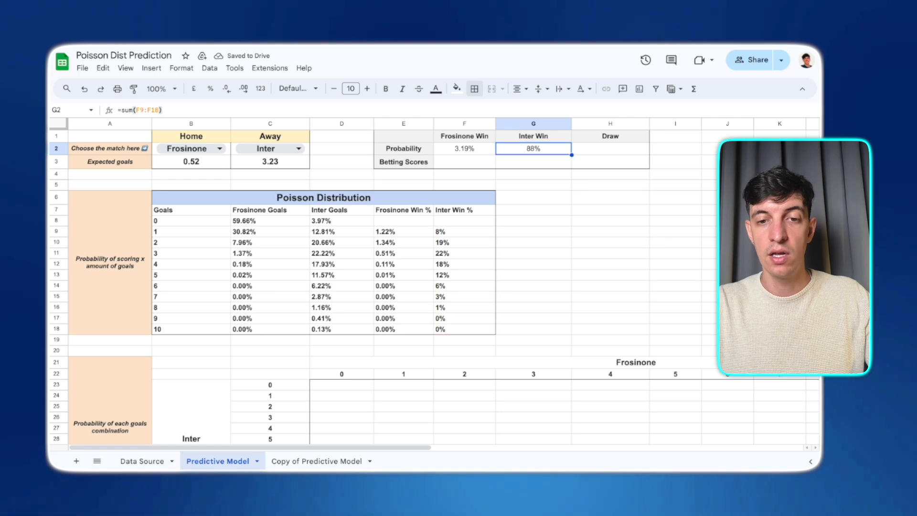
- Set the Draw probability to =1-sum(F2:G2) and select the three probabilities to check their total
click(584, 153)
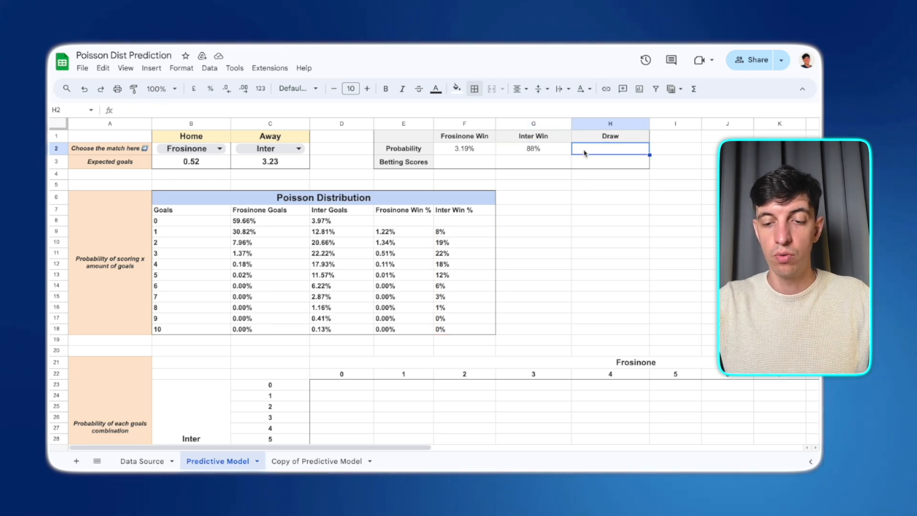
text(=1)
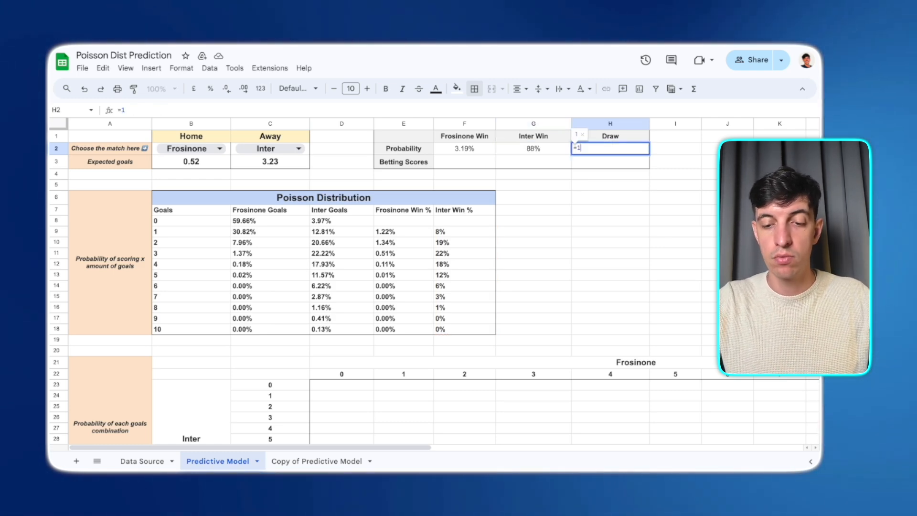
text(-sum()
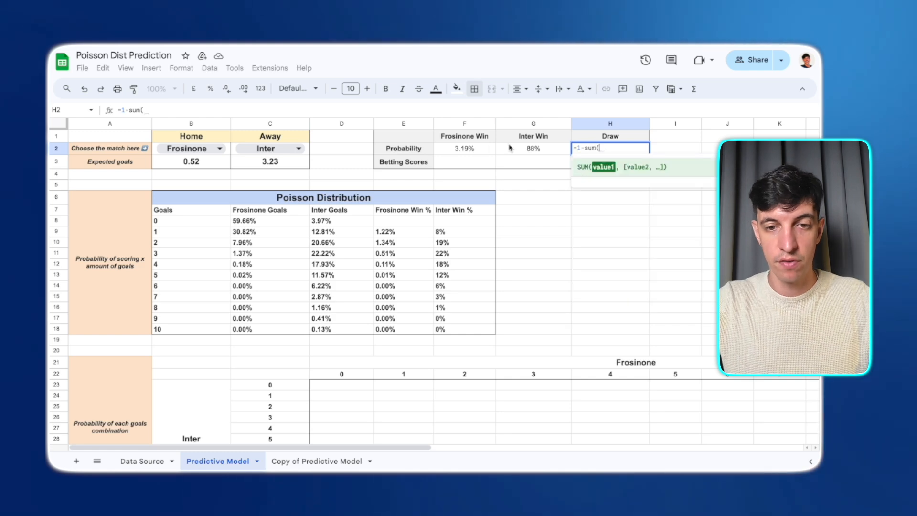
drag(463, 149, 505, 149)
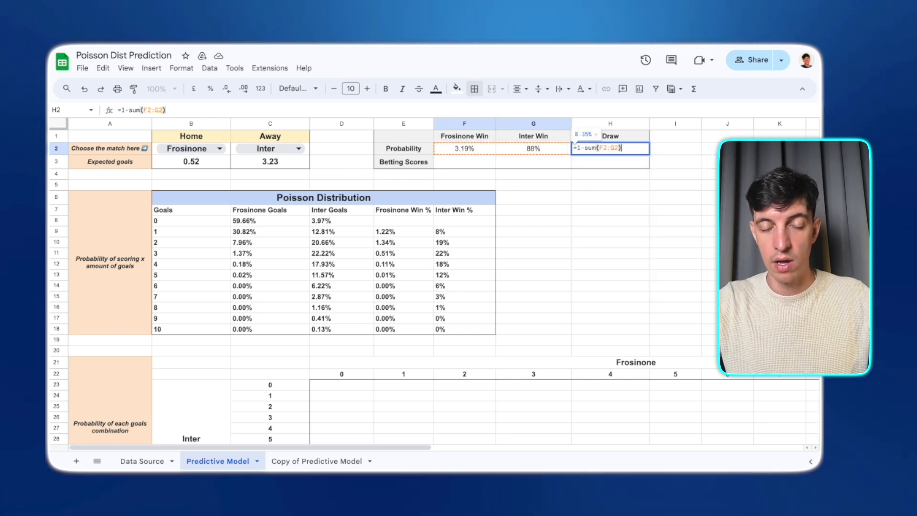
key(Return)
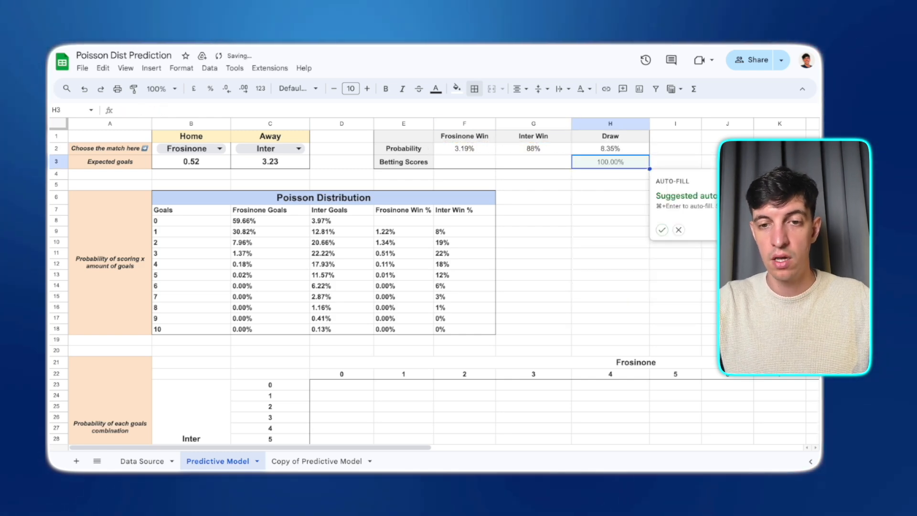
click(582, 152)
drag(463, 148, 610, 149)
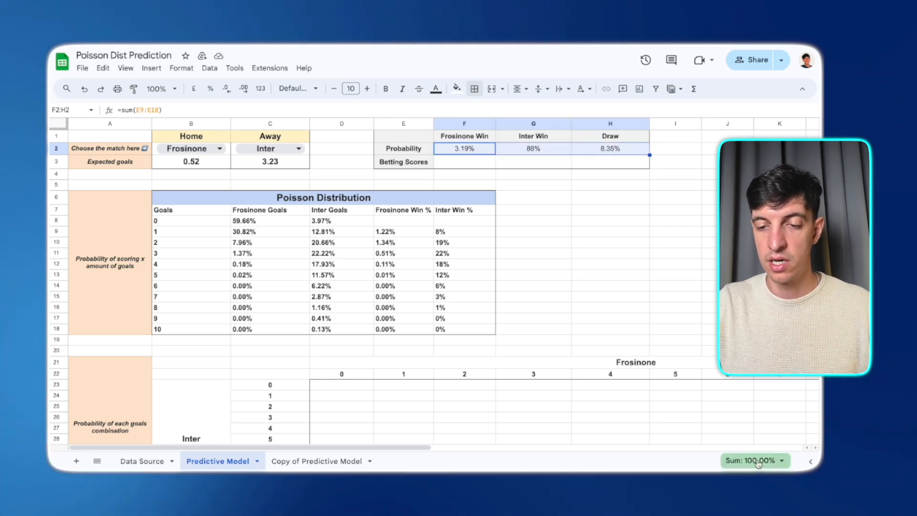
click(617, 161)
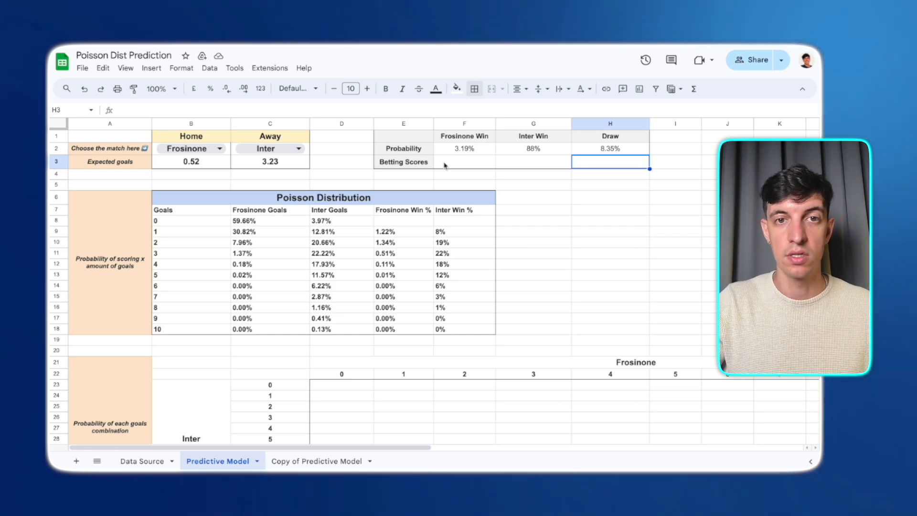
- Enter =1/F2 as the Frosinone Win betting score and fill it across to Inter Win and Draw
click(444, 166)
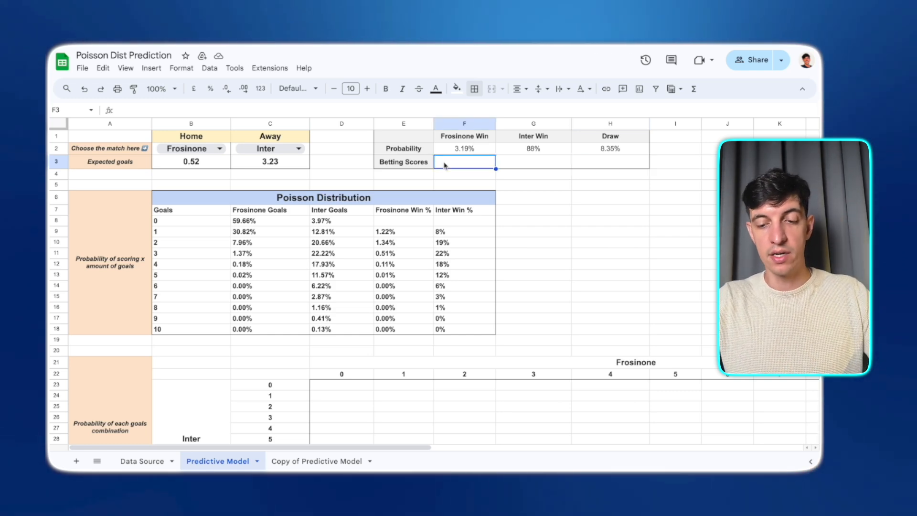
text(=1/F2)
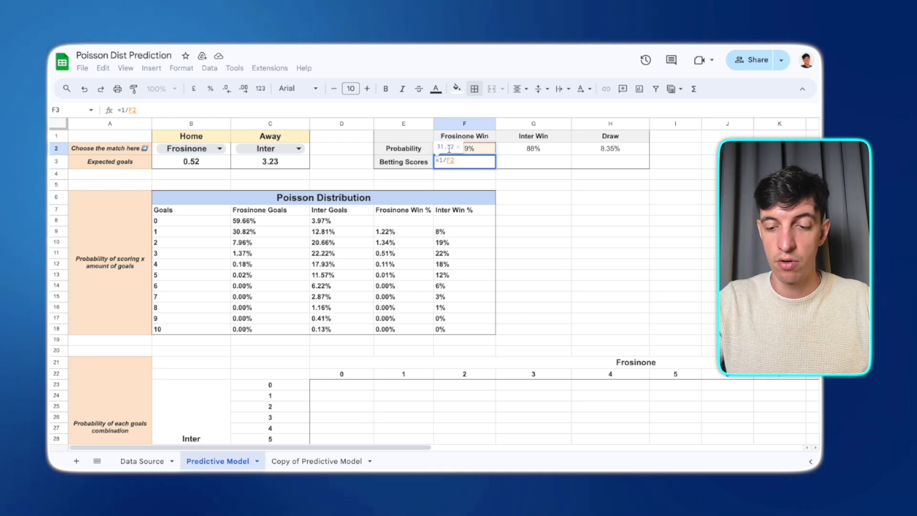
key(Return)
click(465, 163)
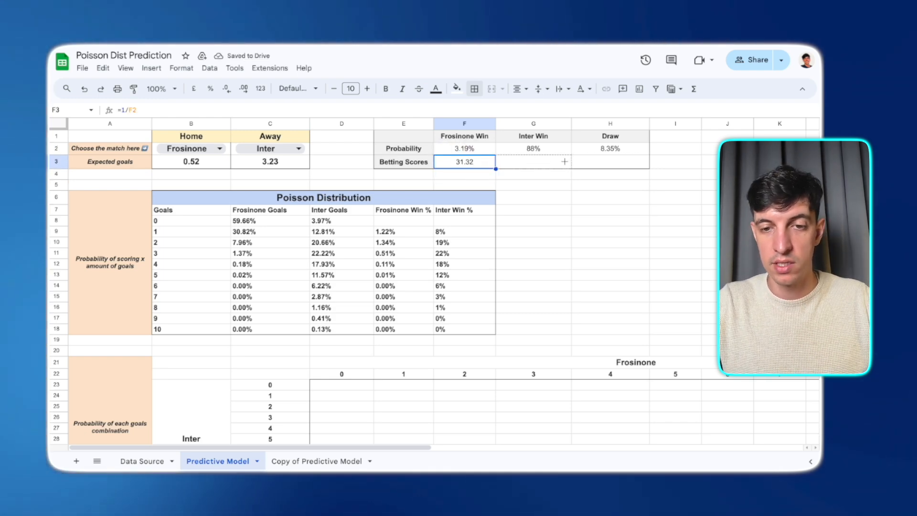
drag(495, 168, 640, 167)
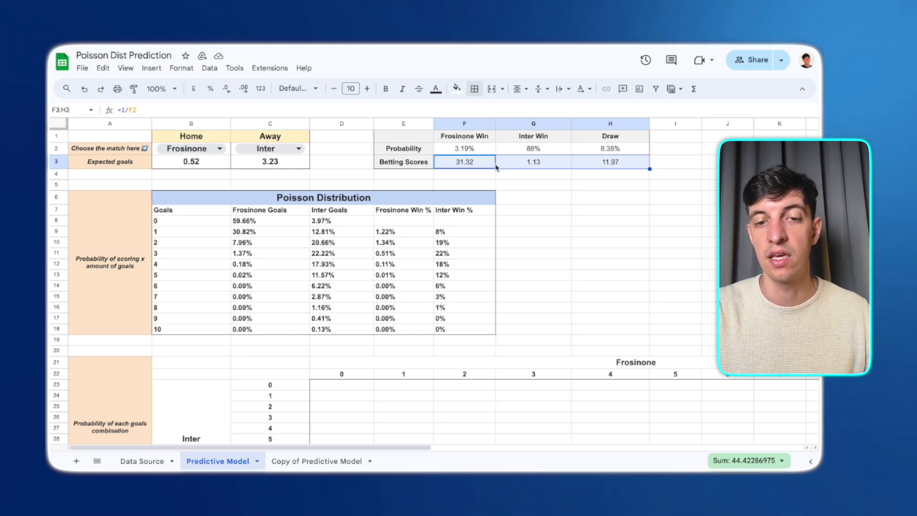
- Examine the goals combination grid and its Inter label cell
click(531, 175)
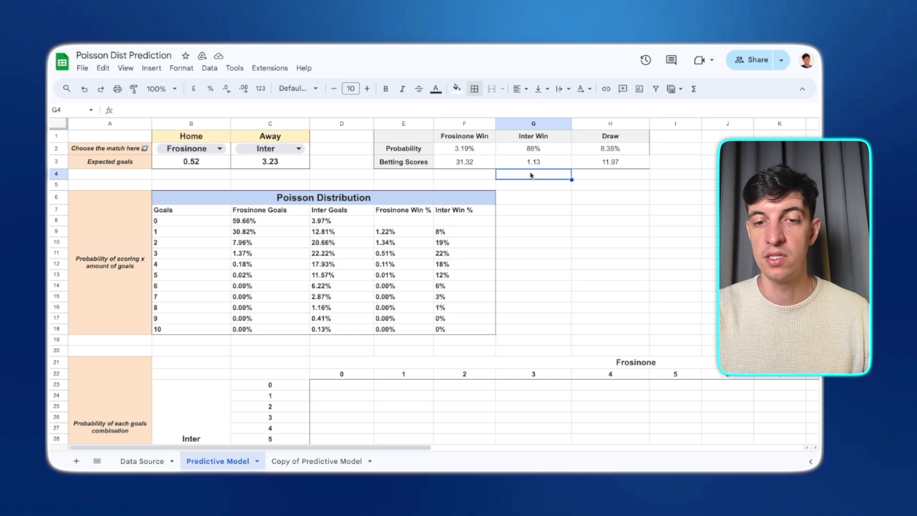
click(517, 166)
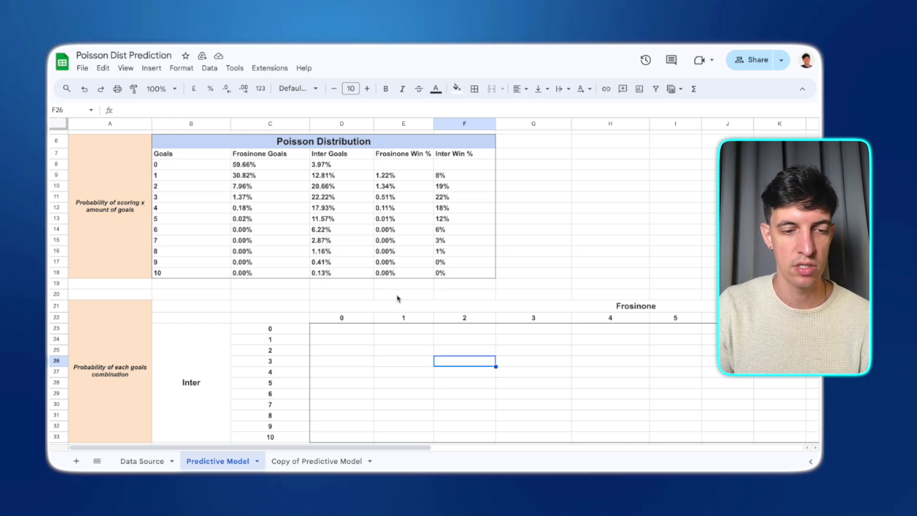
click(216, 373)
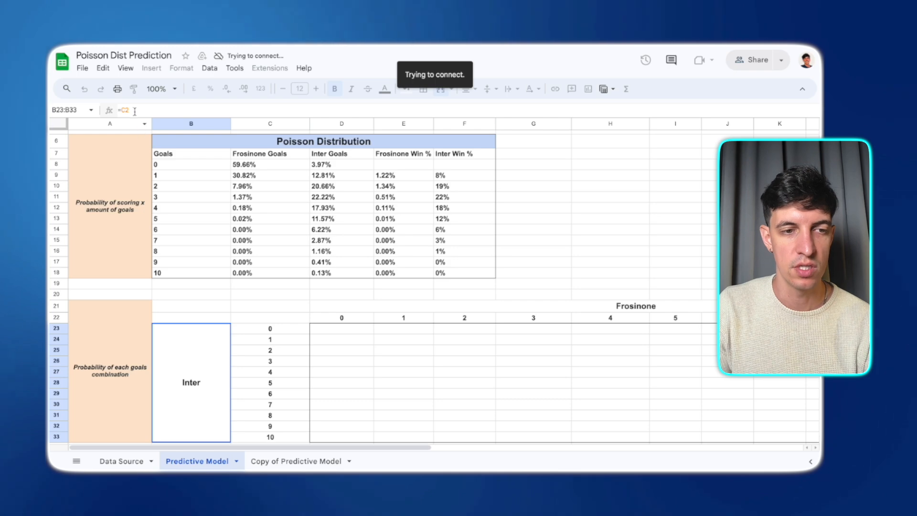
- Examine the goals combination grid and the goal numbers labelling its rows and columns
click(621, 310)
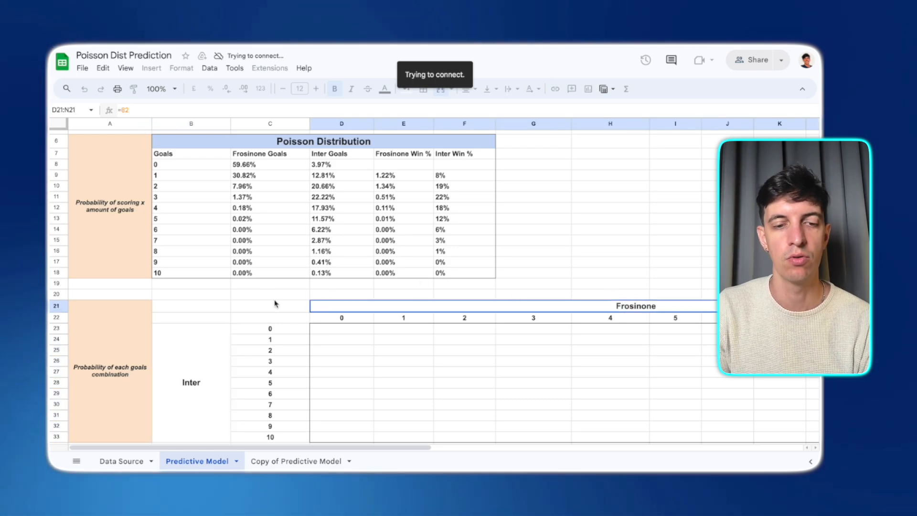
scroll(276, 303, up, 2)
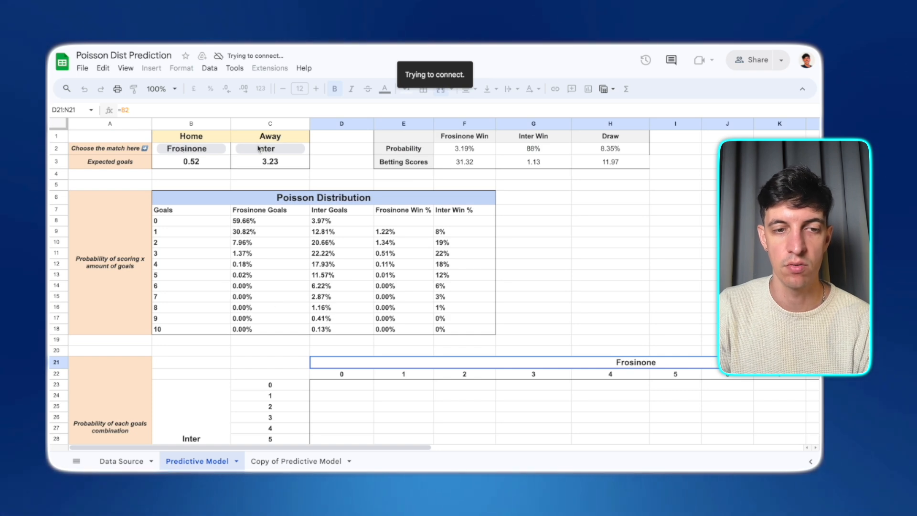
scroll(257, 182, down, 1)
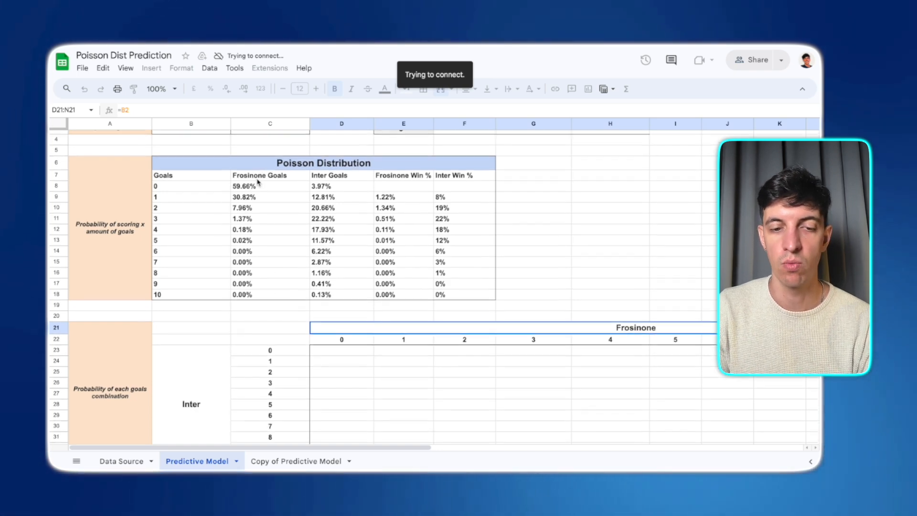
scroll(290, 363, down, 1)
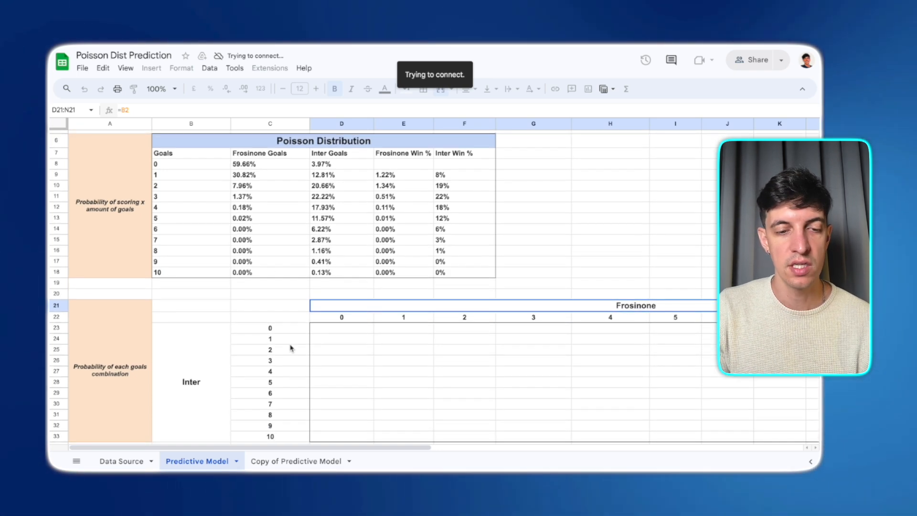
click(288, 333)
scroll(288, 333, down, 1)
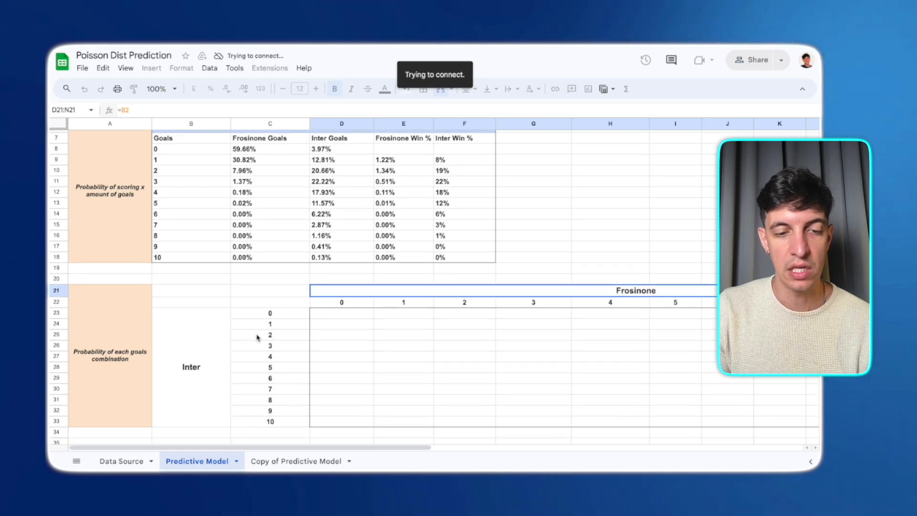
click(272, 422)
scroll(335, 382, up, 1)
scroll(334, 382, right, 3)
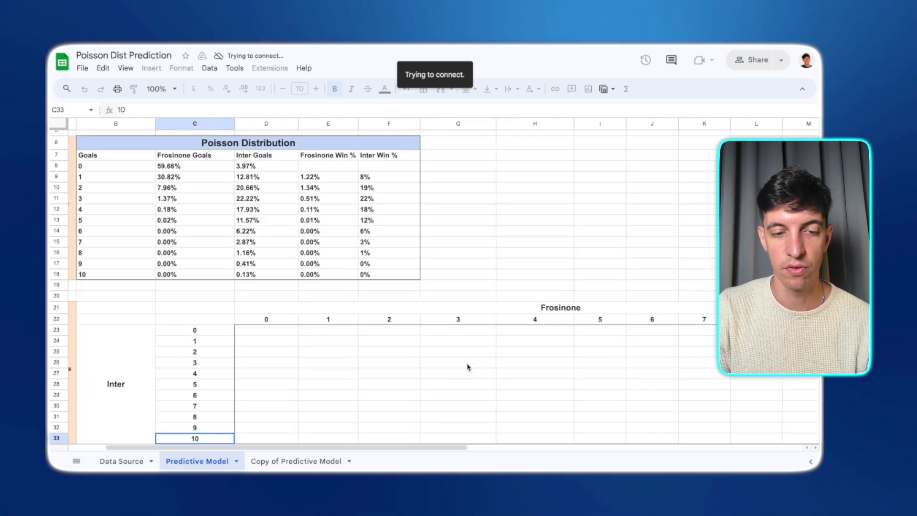
scroll(365, 364, right, 1)
scroll(366, 364, left, 4)
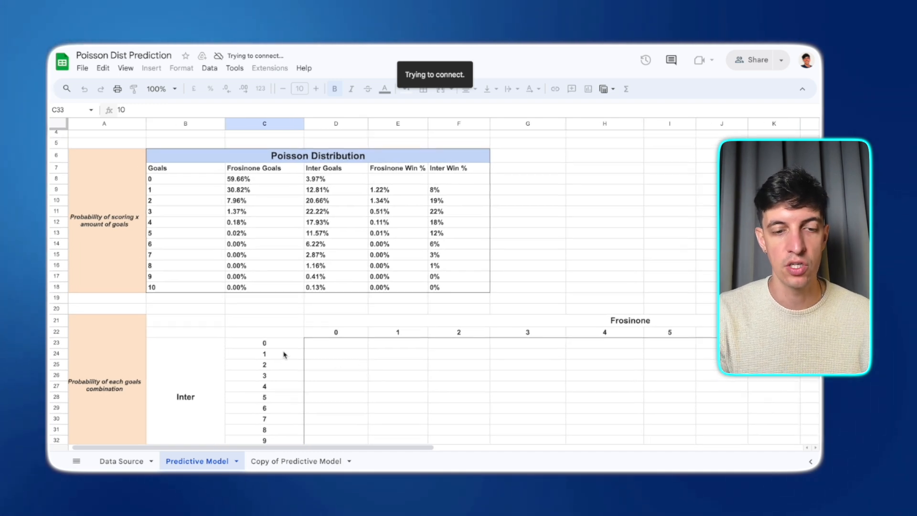
- In the grid's first cell enter =XLOOKUP(D$22,B8:B18,C8:C18)*XLOOKUP($C23,B8:B18,D8:D18) to multiply both teams' goal probabilities
click(337, 347)
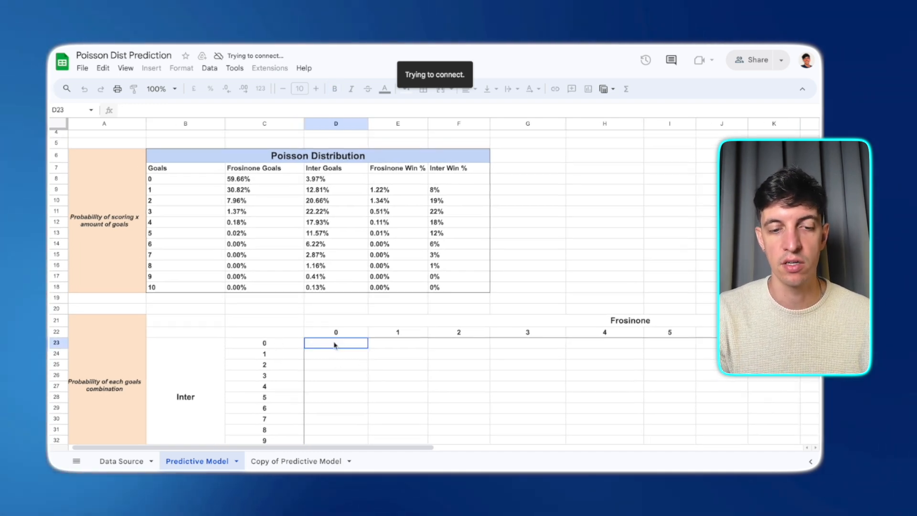
click(279, 359)
click(346, 336)
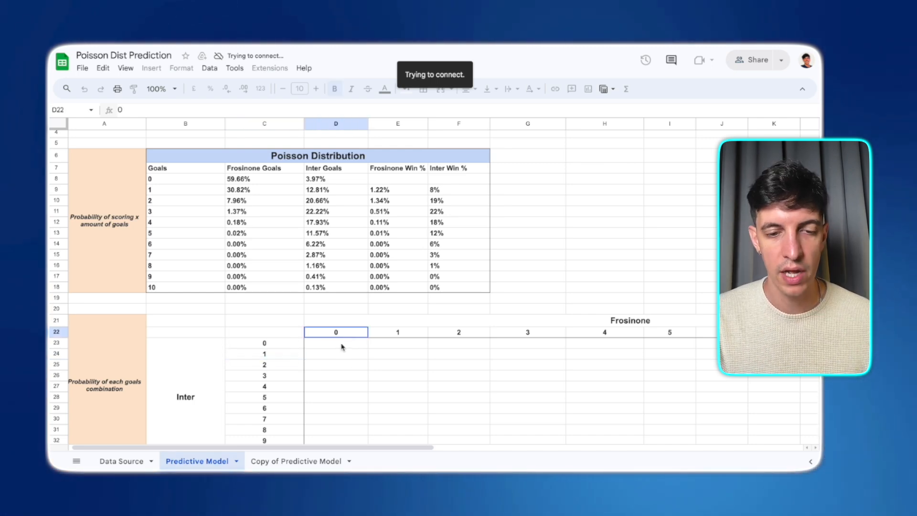
click(333, 349)
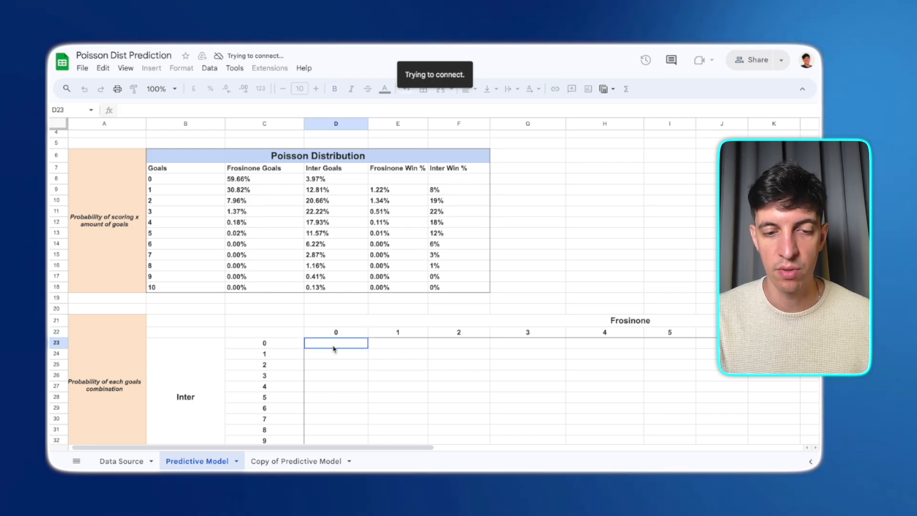
text(=)
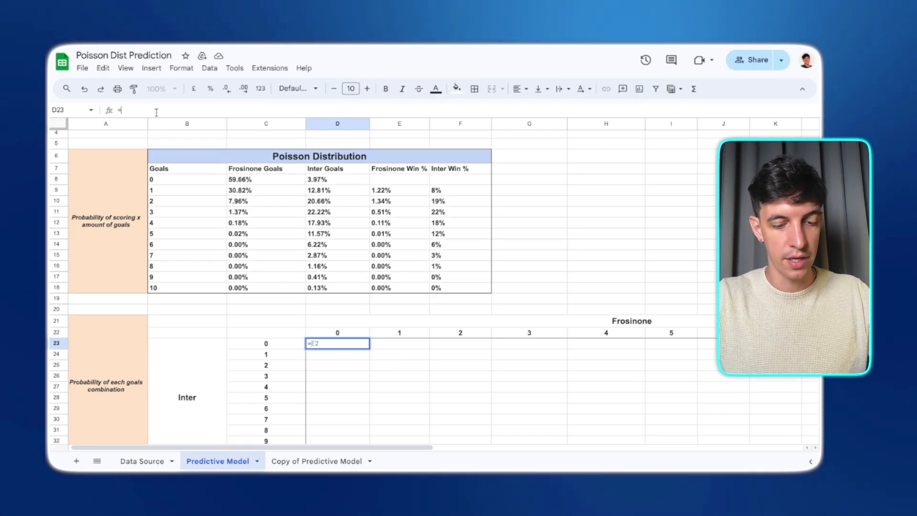
text(XLOOKUP()
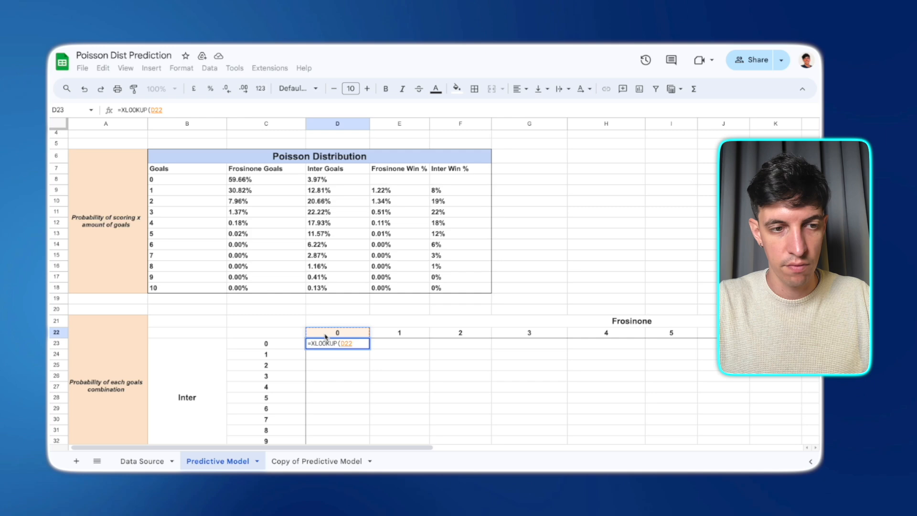
click(155, 111)
text($)
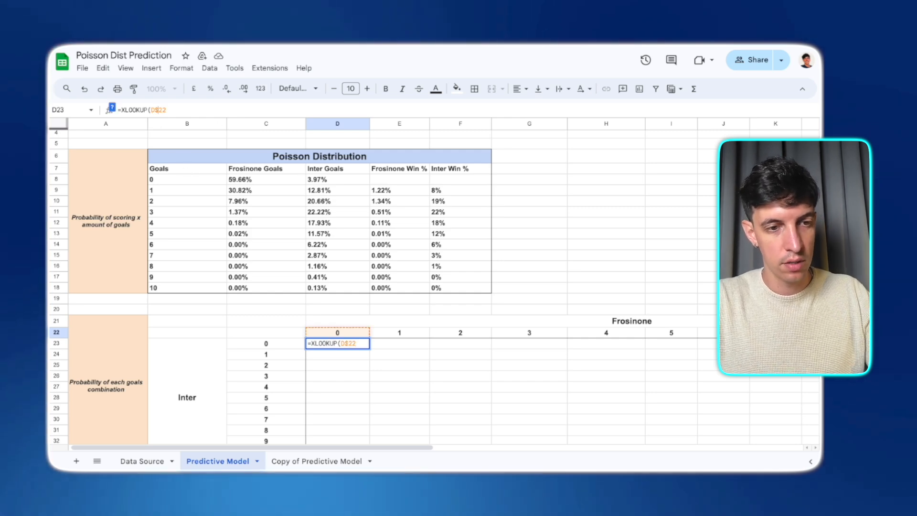
click(171, 112)
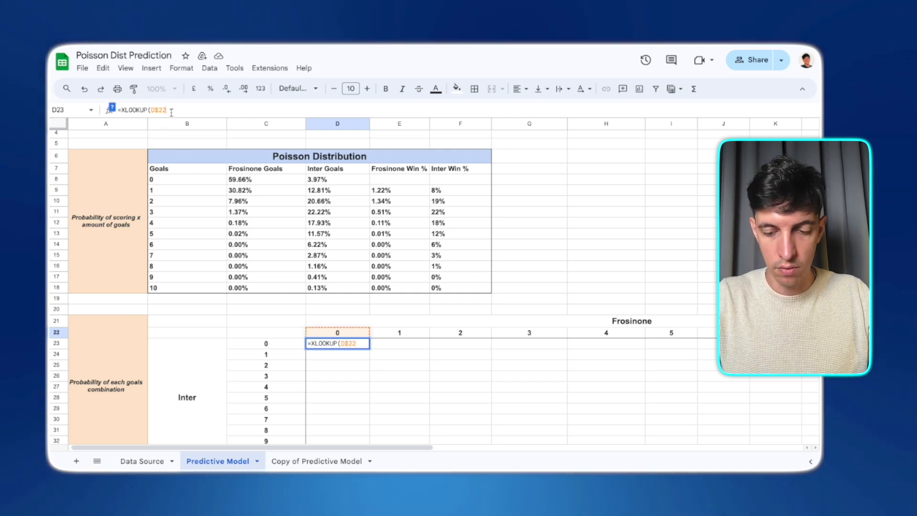
text(,)
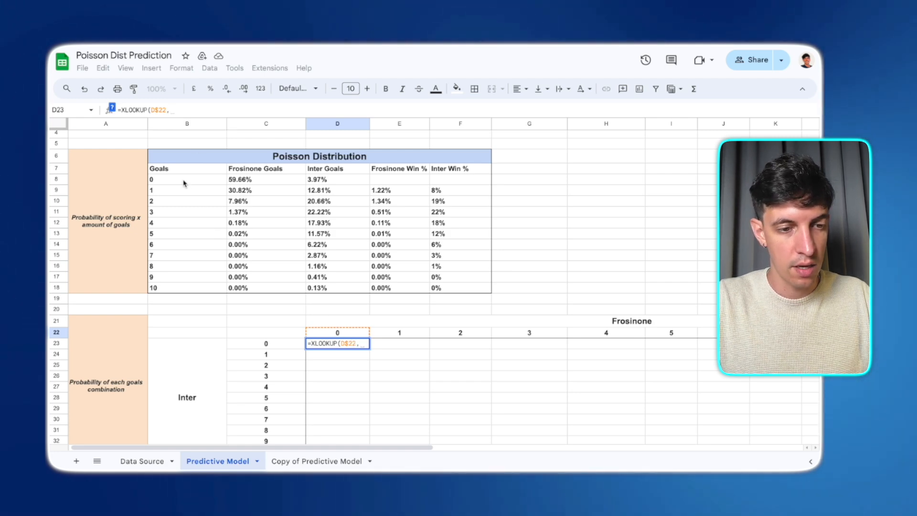
drag(185, 180, 183, 286)
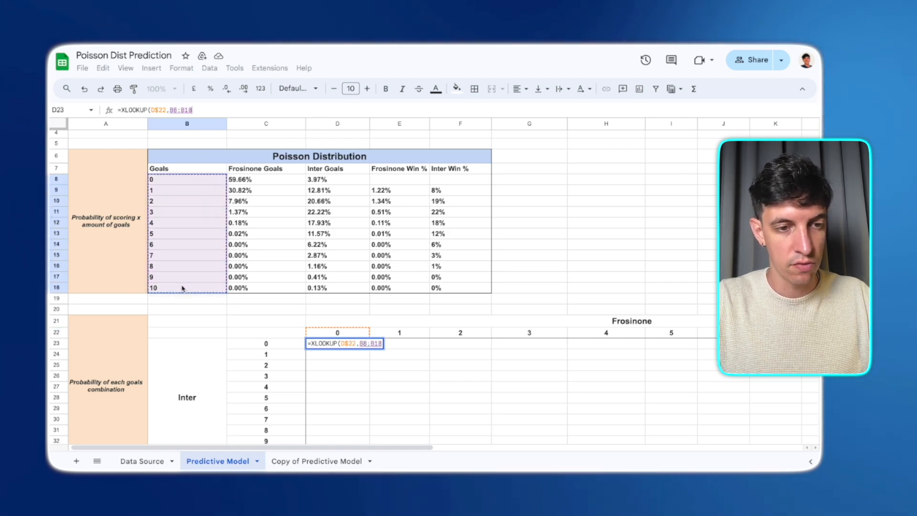
text(,)
drag(263, 182, 260, 288)
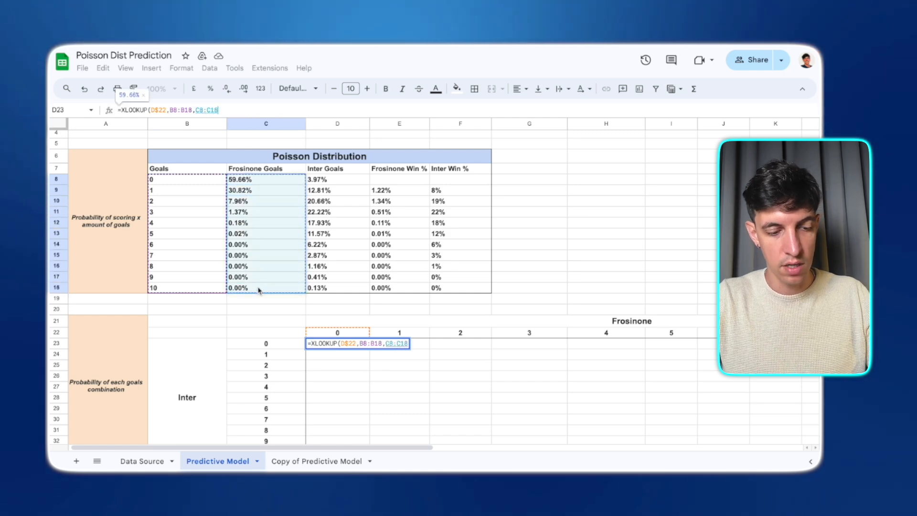
text())
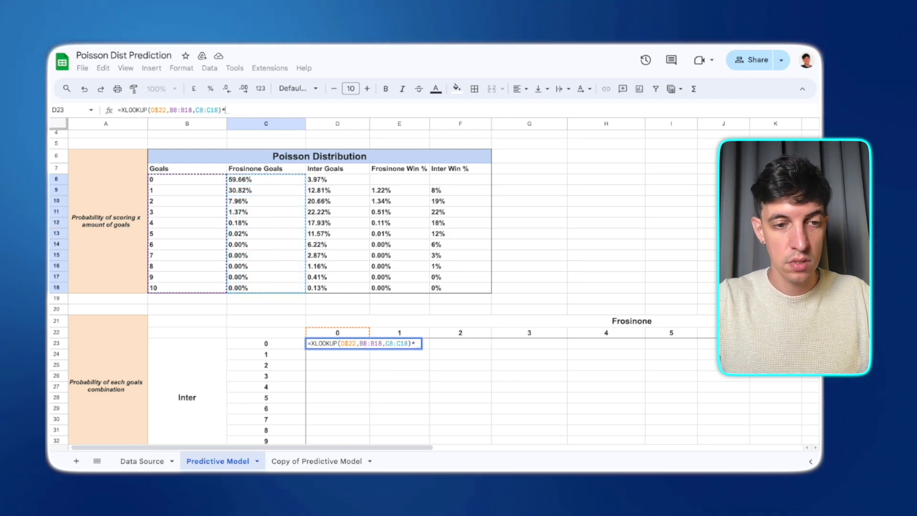
text(*xl)
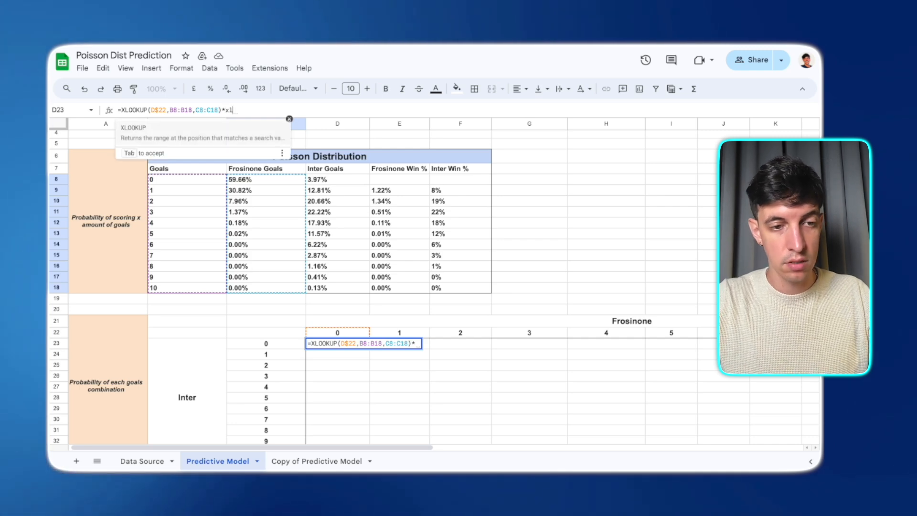
key(Tab)
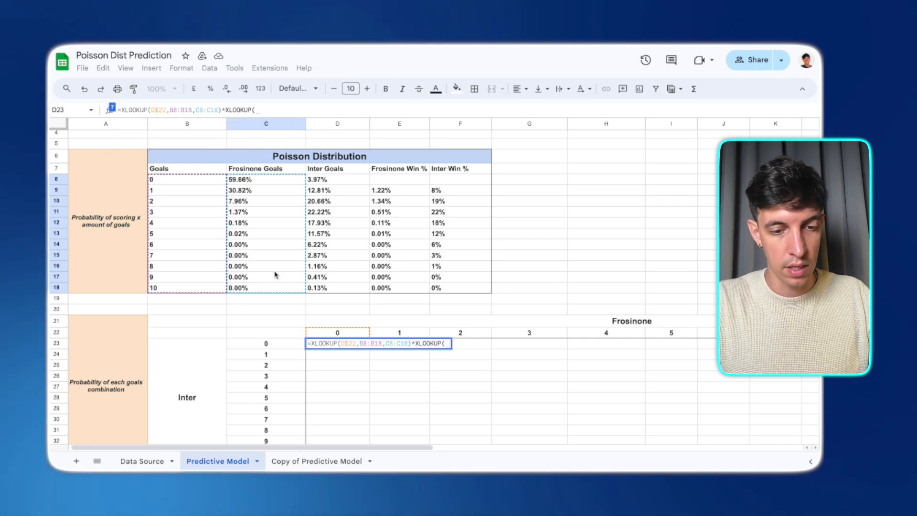
click(266, 344)
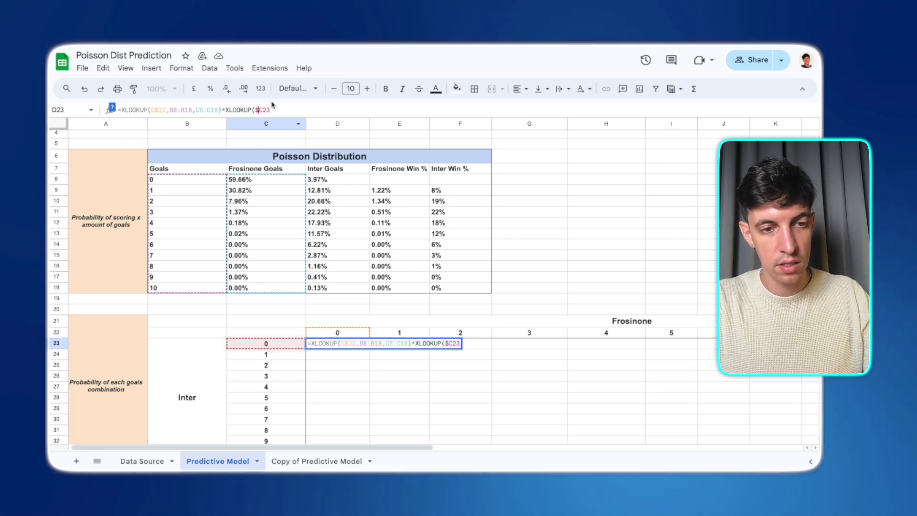
text(,)
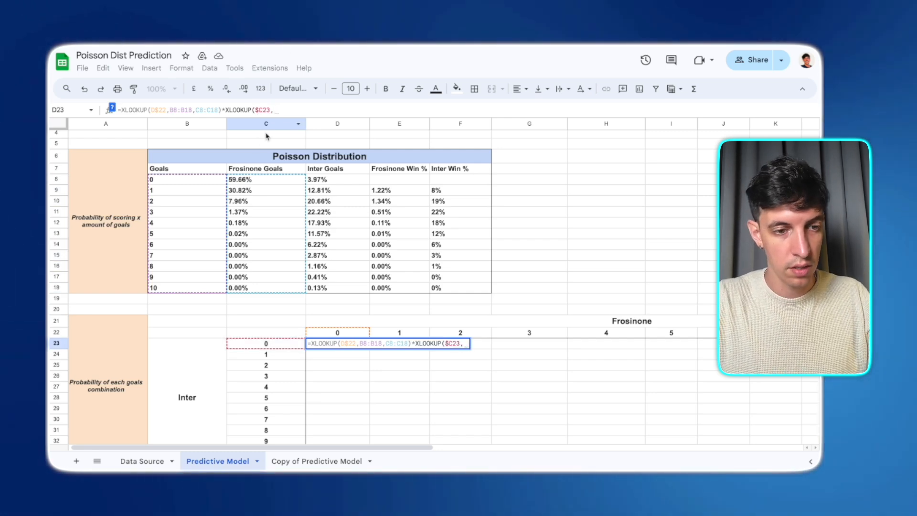
mouse_move(189, 181)
mouse_down()
mouse_move(209, 240)
mouse_move(207, 288)
mouse_up()
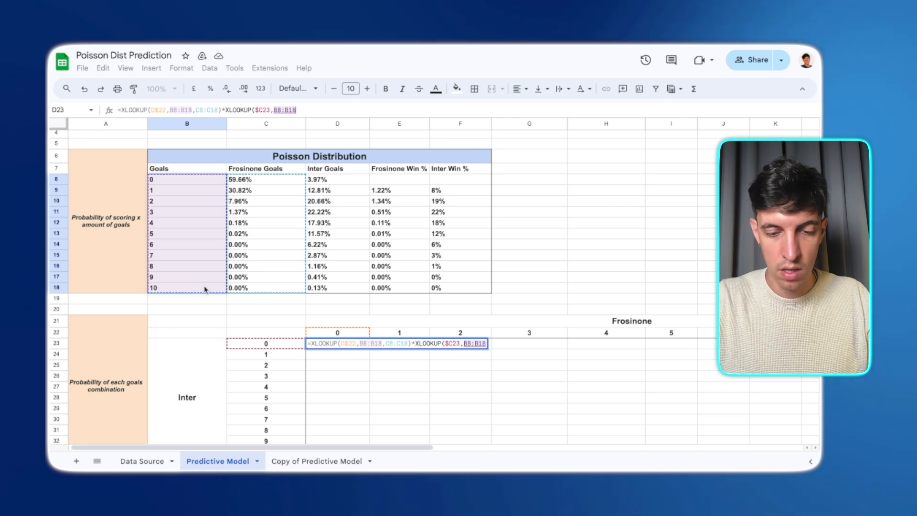
text(,)
drag(330, 181, 332, 287)
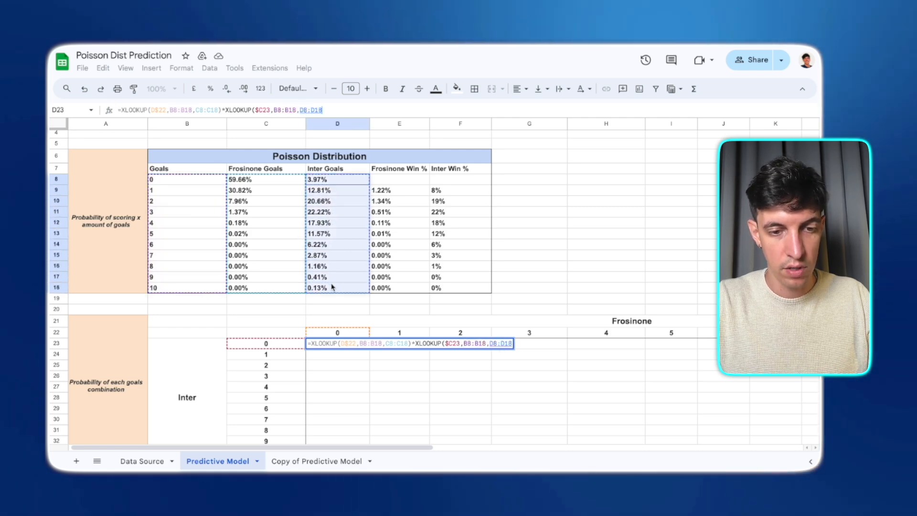
text())
key(Return)
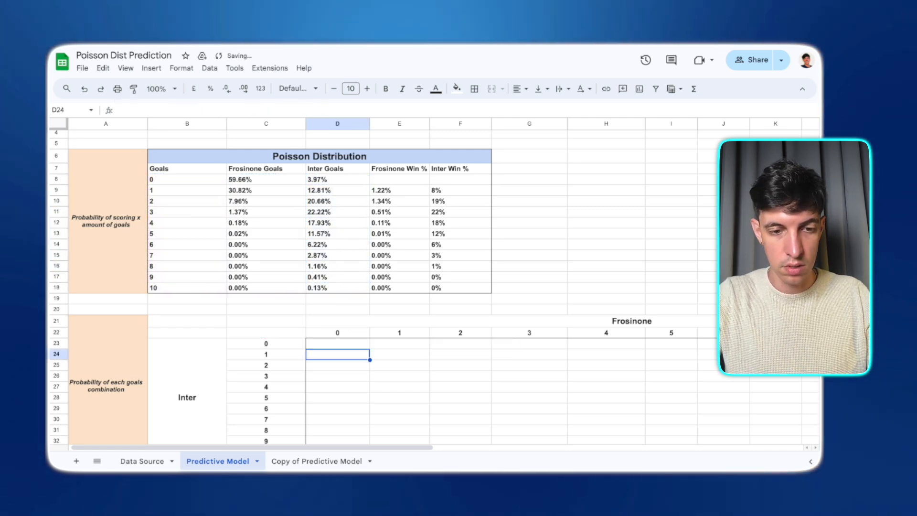
- Make the lookup ranges absolute so the formula reads =XLOOKUP(D$22,$B$8:$B$18,$C$8:$C$18)*XLOOKUP($C23,$B$8:$B$18,$D$8:$D$18)
click(171, 110)
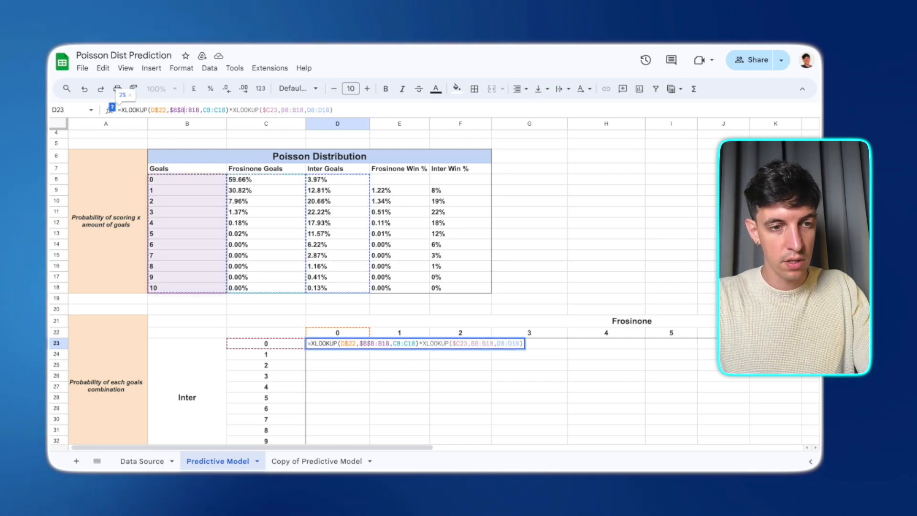
text($)
key(Right)
key(Right)
text($B$)
key(Right)
key(Right)
key(Right)
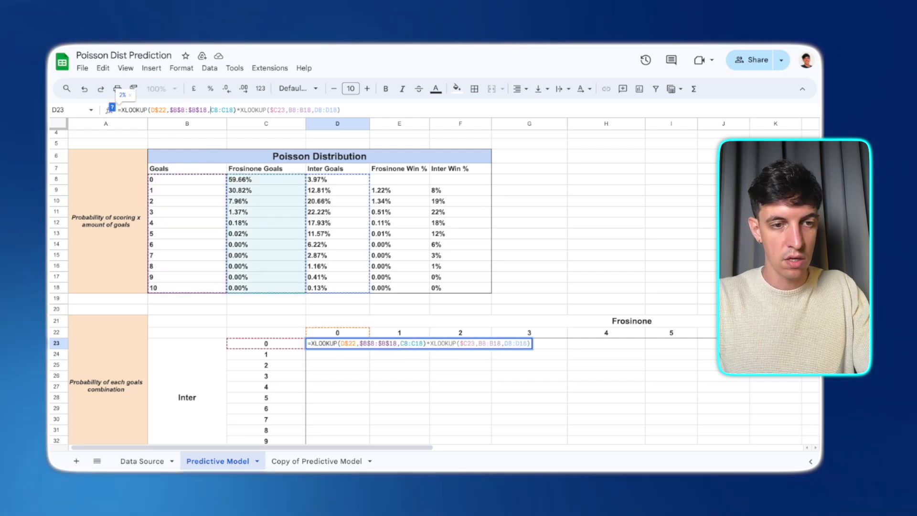
text($)
key(Right)
text($)
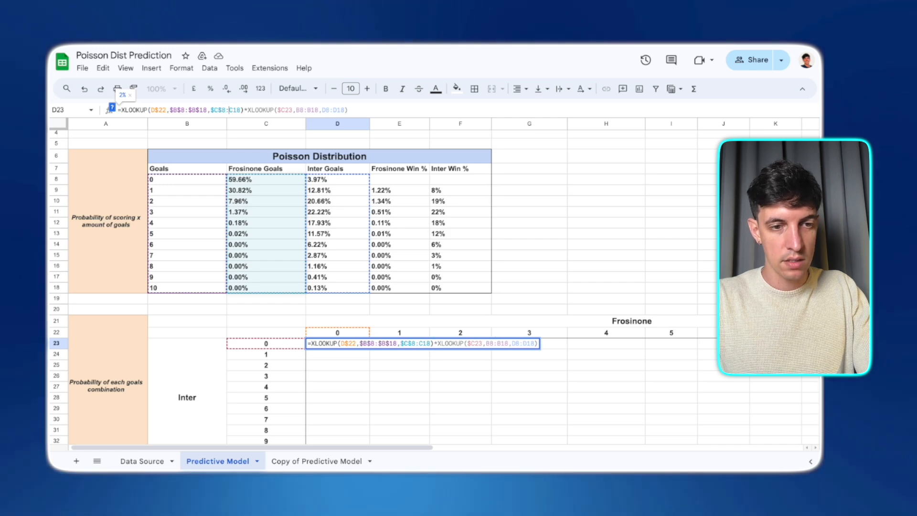
key(Right)
key(Right)
text($)
key(Right)
text($)
key(alt+Right)
key(alt+Right)
key(alt+Right)
key(Right)
text($)
key(Right)
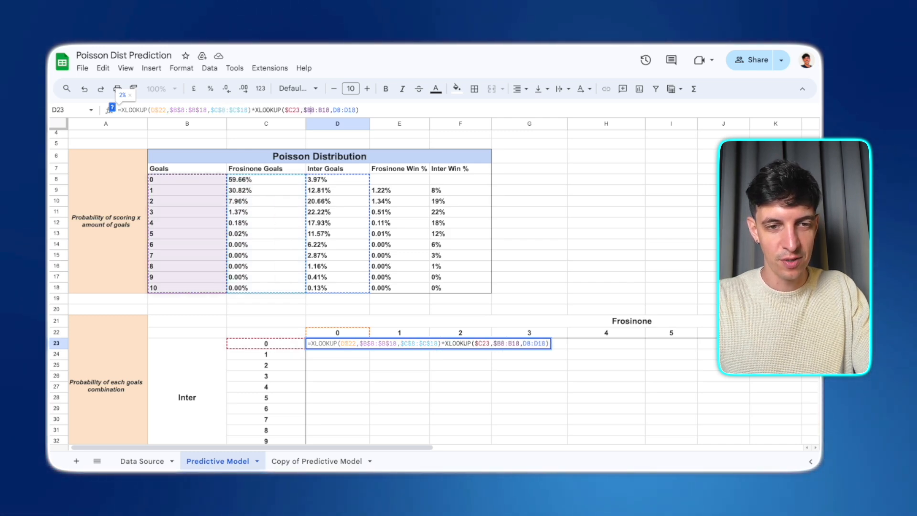
key(Right)
text($)
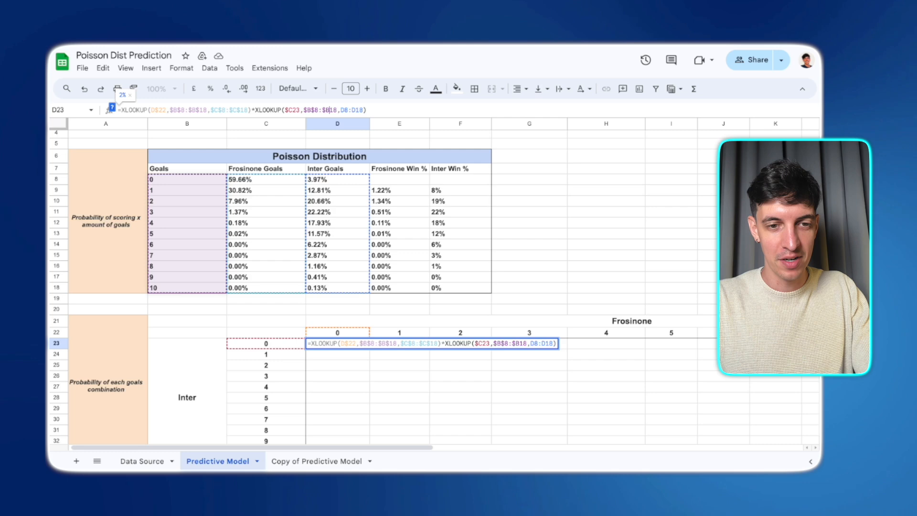
key(Right)
key(Right)
key(Right)
text($)
key(Right)
text($)
key(Right)
key(Right)
text($)
key(Right)
text($)
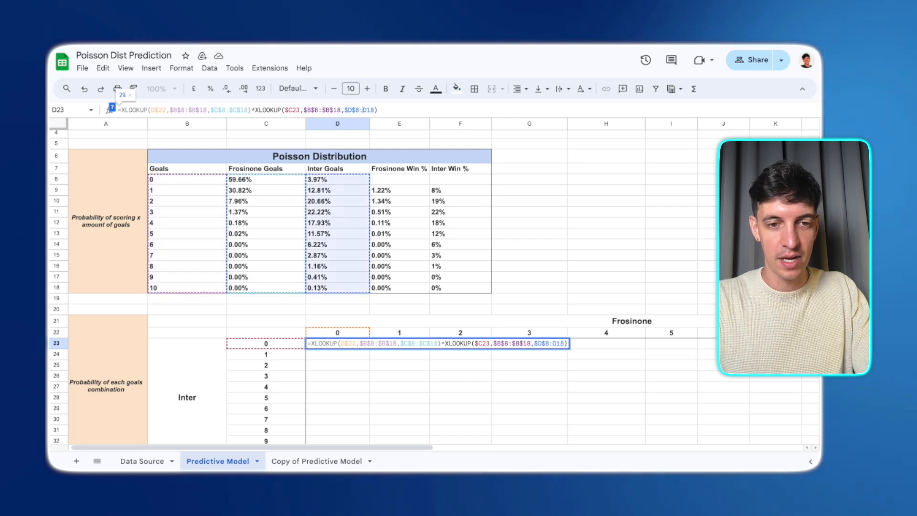
key(Return)
- Fill the combination formula down to row 33 and across the whole grid to column N
click(380, 422)
scroll(428, 396, down, 3)
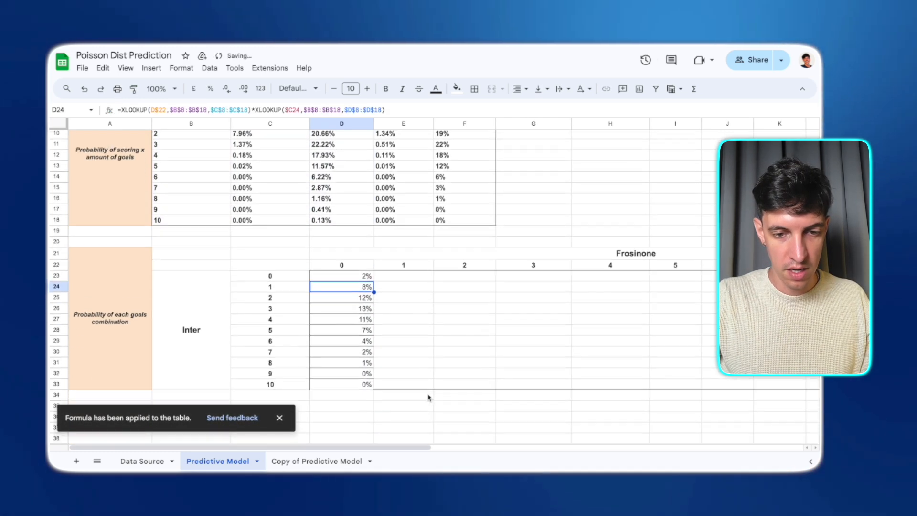
drag(349, 276, 371, 389)
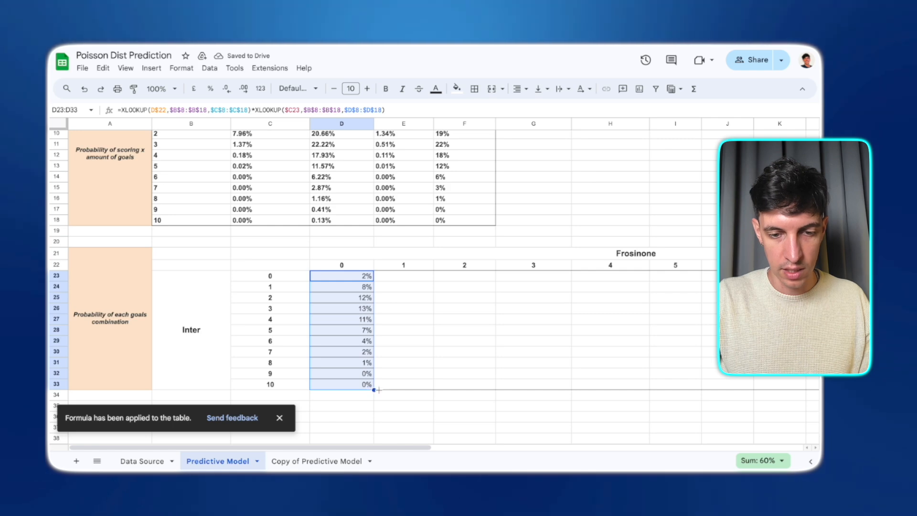
scroll(430, 277, right, 3)
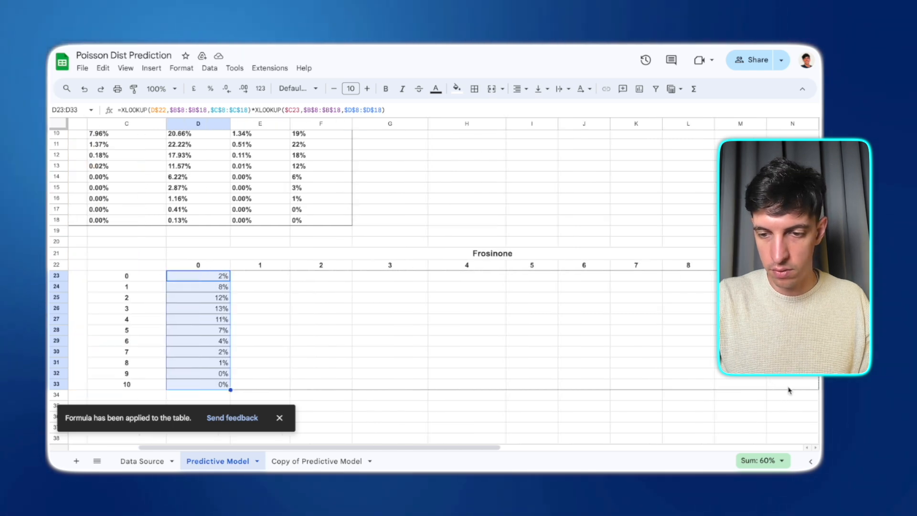
drag(789, 390, 790, 390)
scroll(783, 378, left, 1)
- Add an outer border around the goals combination grid D23:N33
click(475, 90)
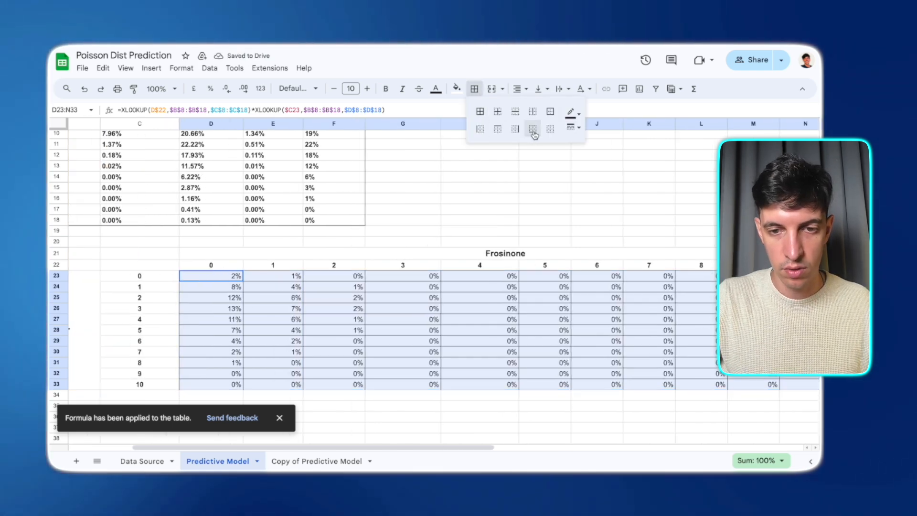
click(549, 130)
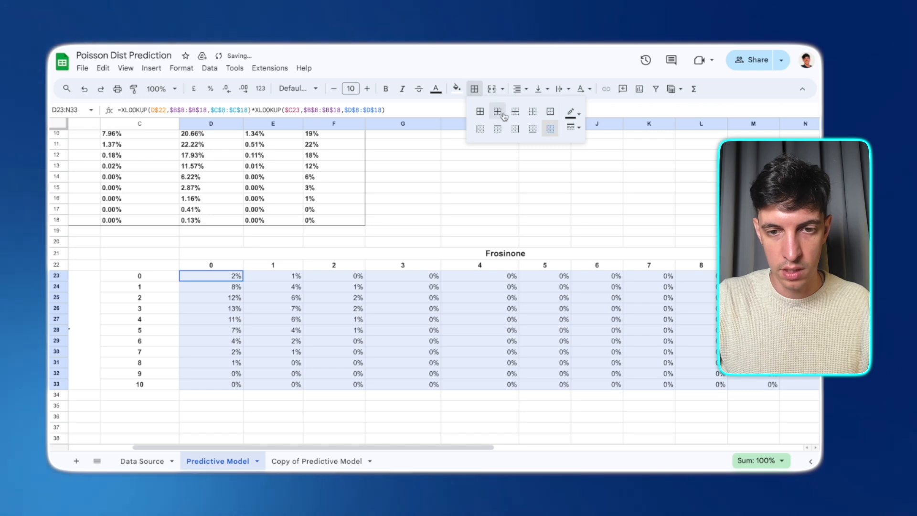
click(549, 114)
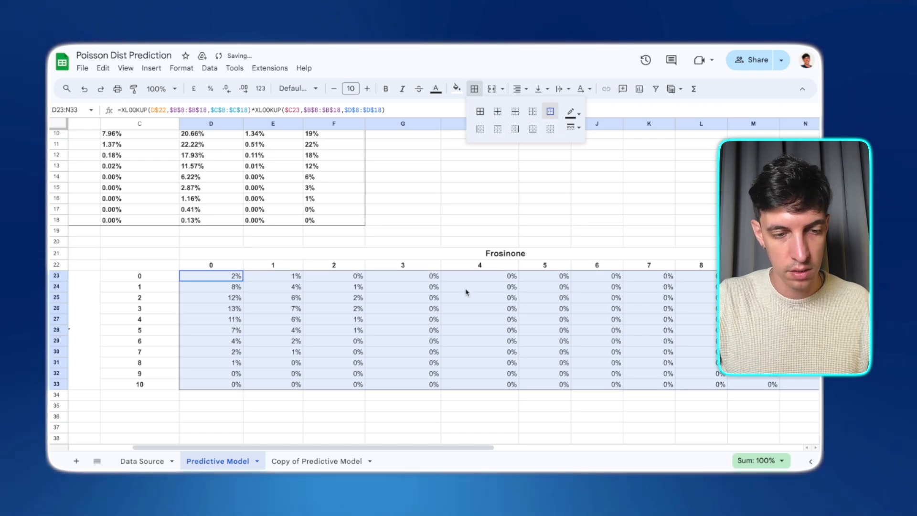
click(225, 401)
- Apply a red colour scale conditional format to the combination grid D23:N33
scroll(354, 356, right, 2)
scroll(368, 353, down, 1)
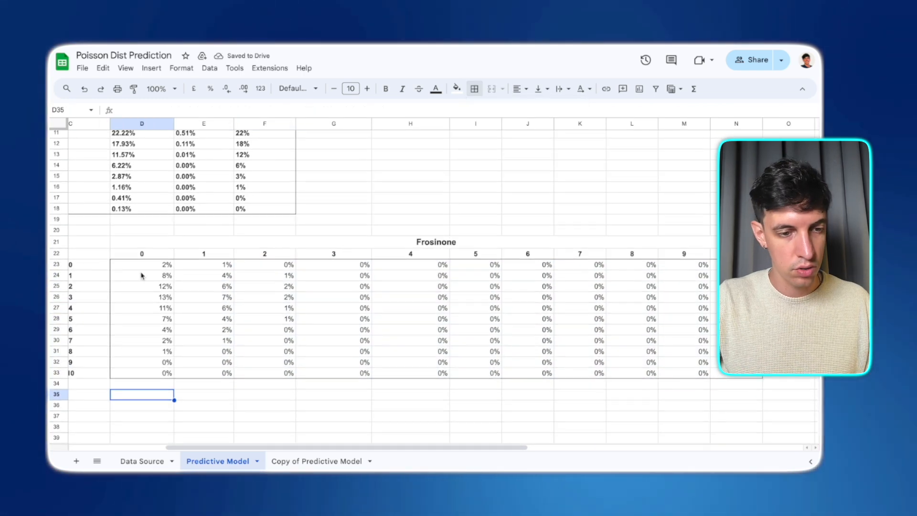
drag(141, 265, 736, 373)
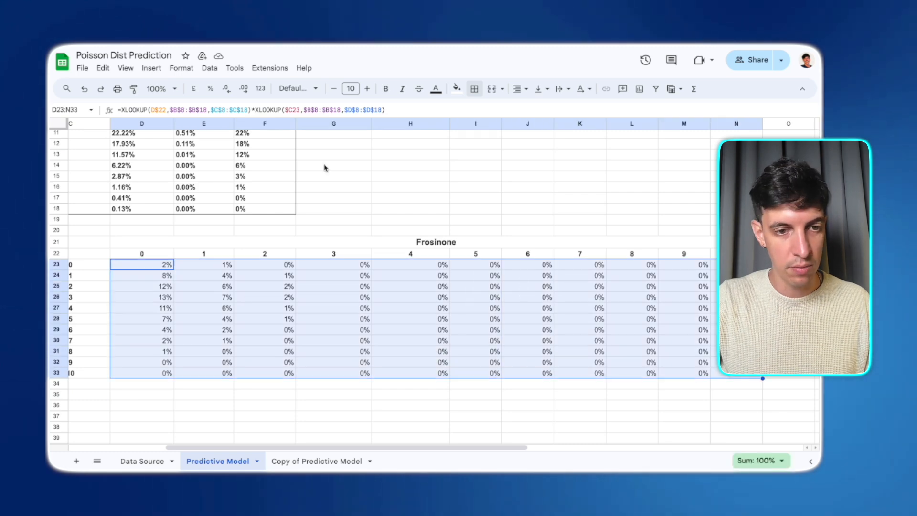
click(208, 69)
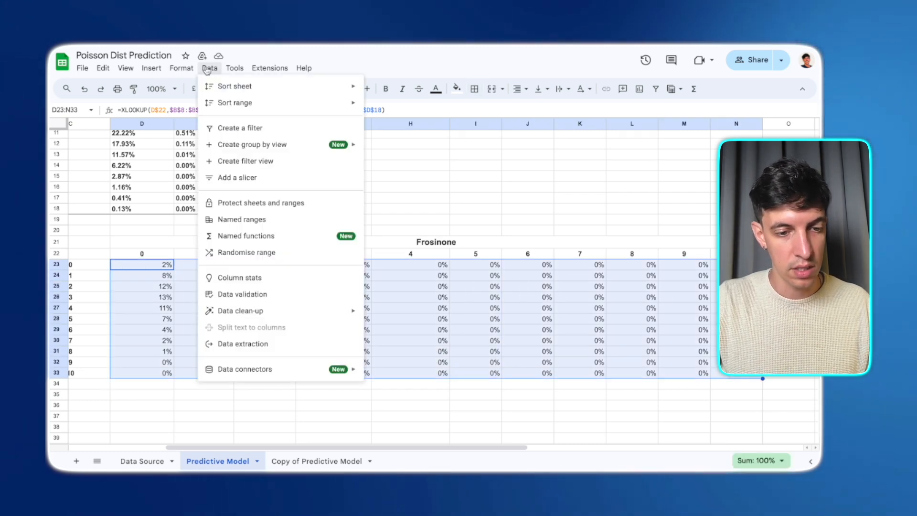
mouse_move(182, 68)
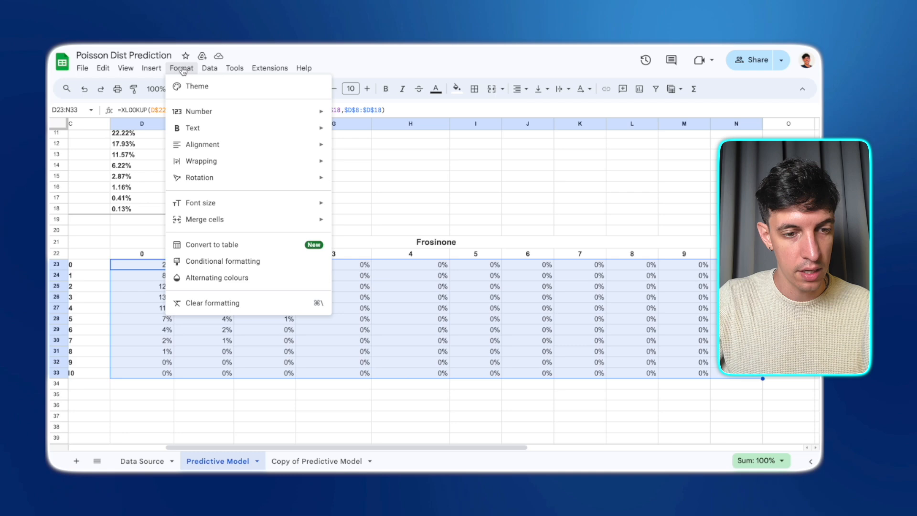
click(219, 261)
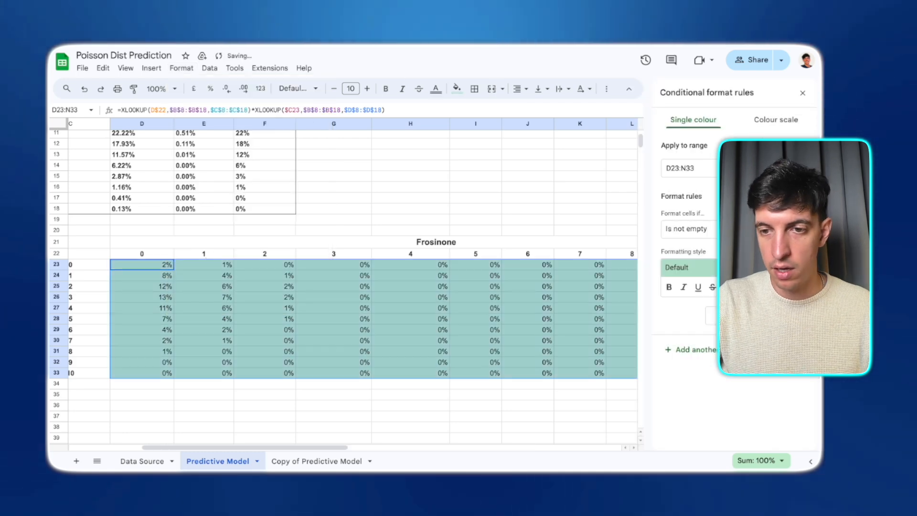
click(764, 121)
click(677, 235)
click(745, 274)
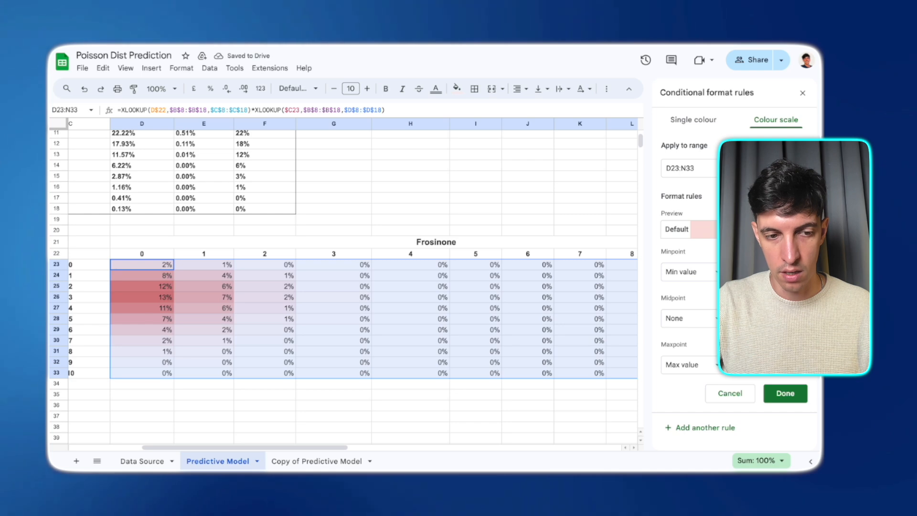
click(783, 396)
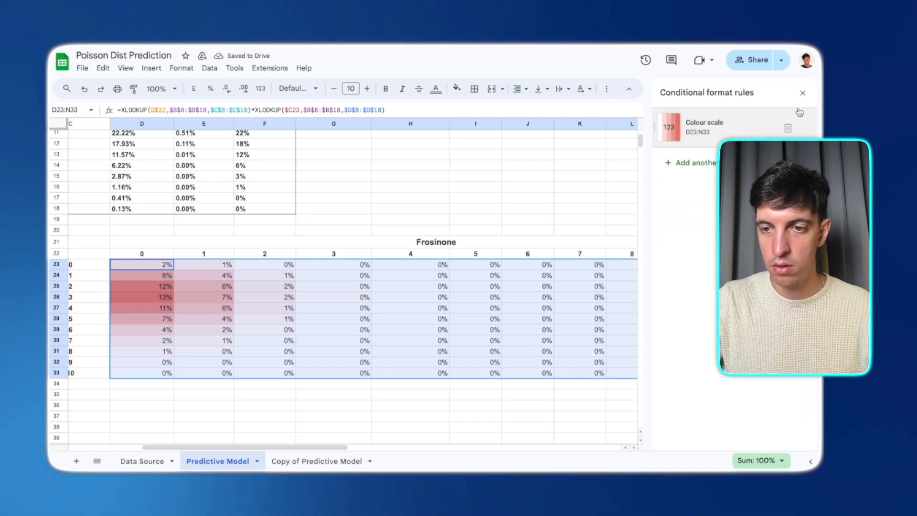
click(802, 93)
- Examine the coloured combination grid and the formulas in its cells
click(403, 250)
scroll(403, 251, down, 1)
scroll(404, 251, left, 1)
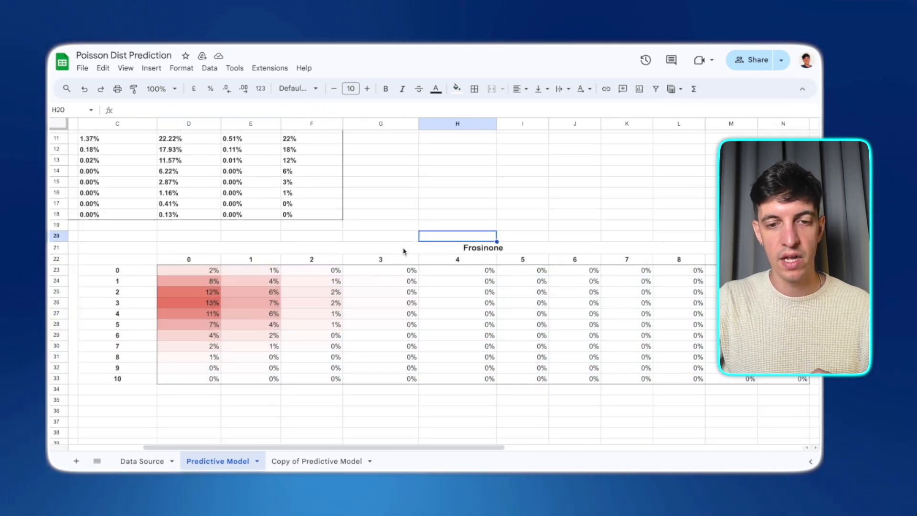
scroll(403, 250, up, 1)
scroll(403, 250, left, 2)
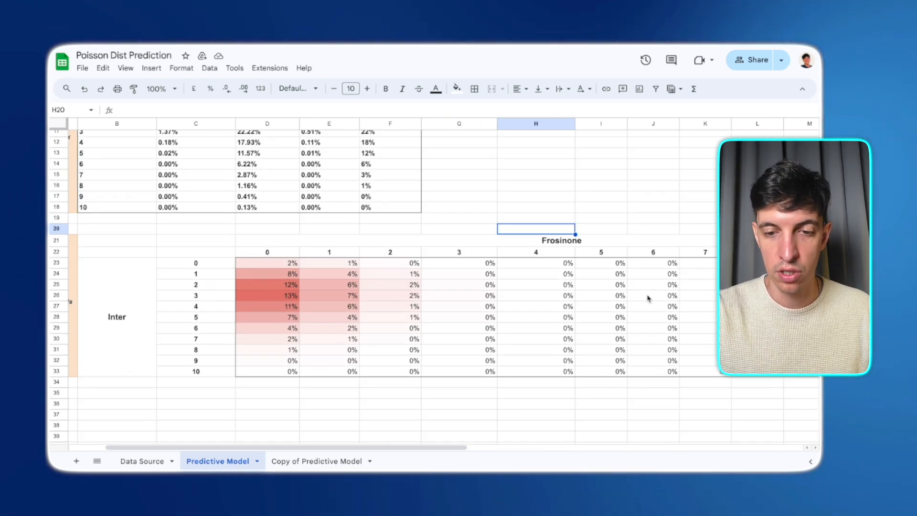
scroll(648, 299, right, 3)
scroll(648, 299, down, 1)
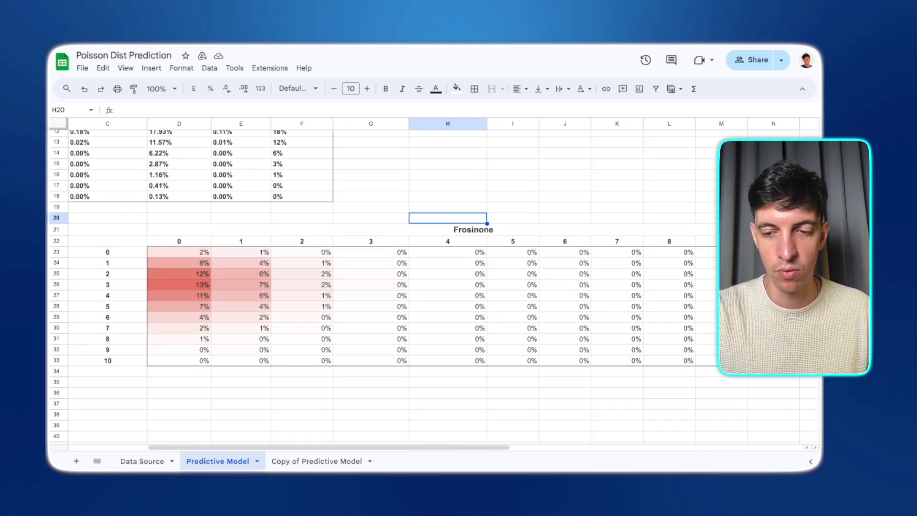
click(773, 361)
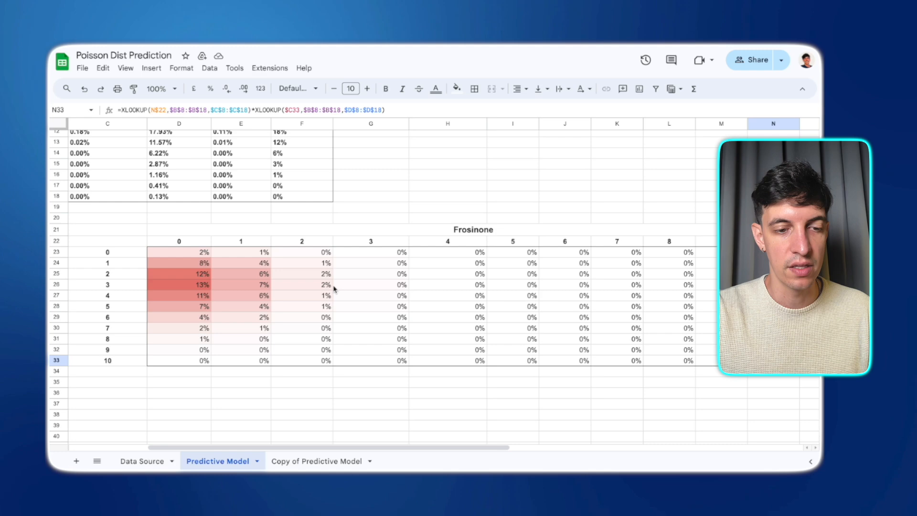
scroll(328, 288, up, 1)
scroll(328, 288, left, 4)
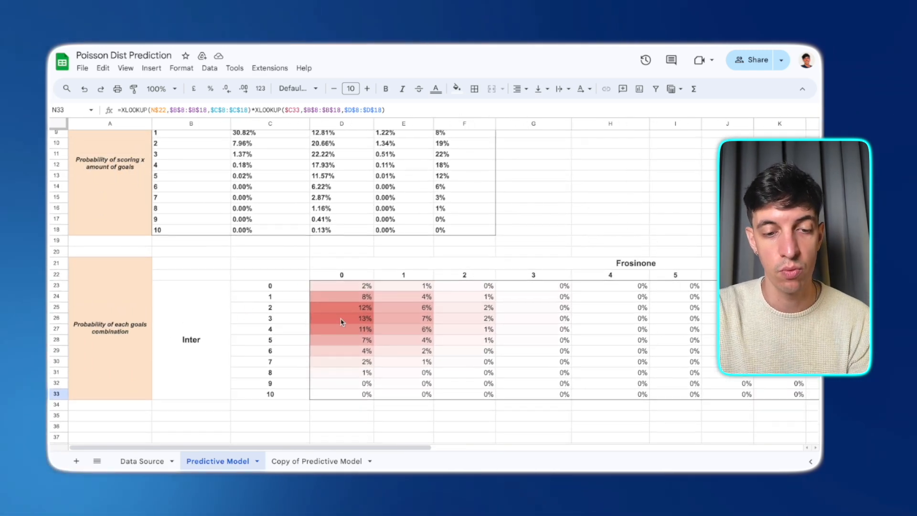
click(342, 320)
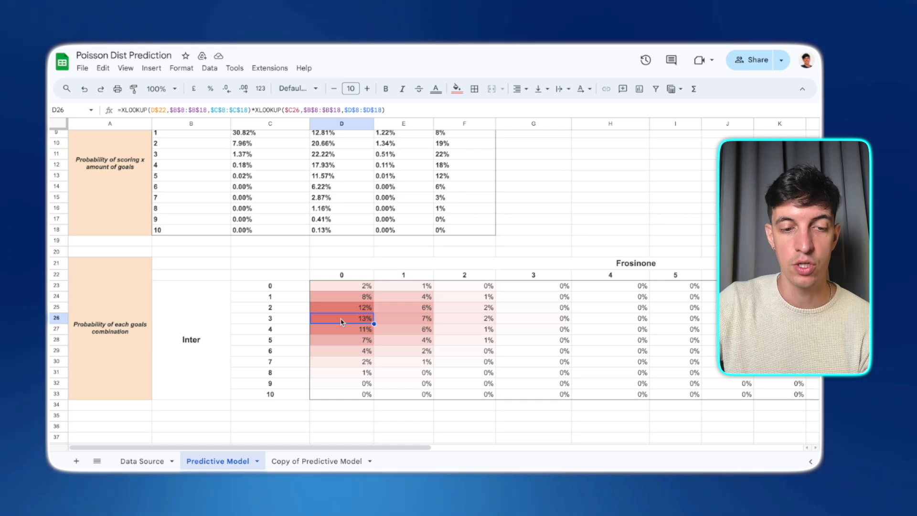
key(Left)
key(Right)
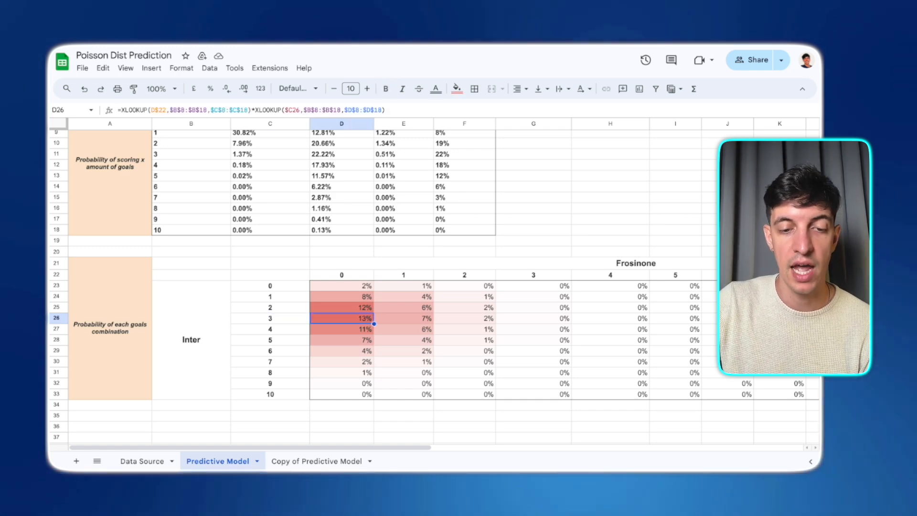
key(Up)
key(Up)
key(Up)
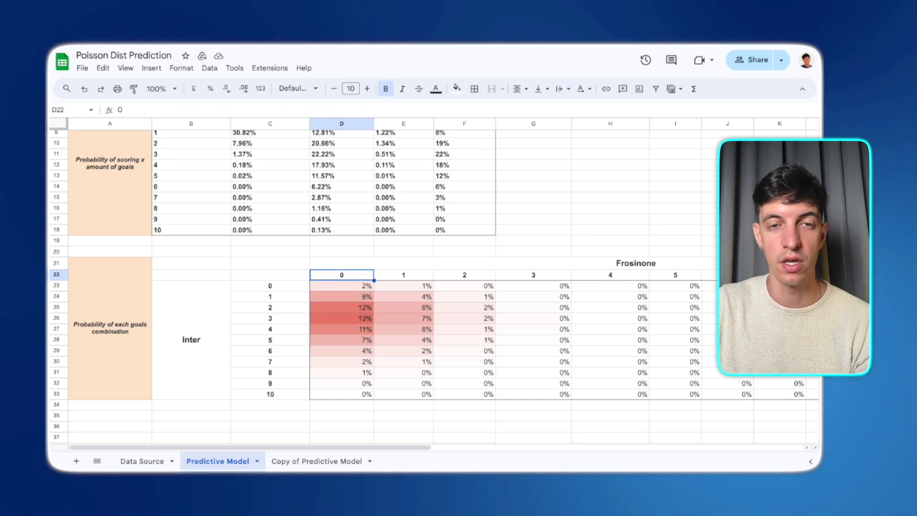
scroll(394, 265, up, 3)
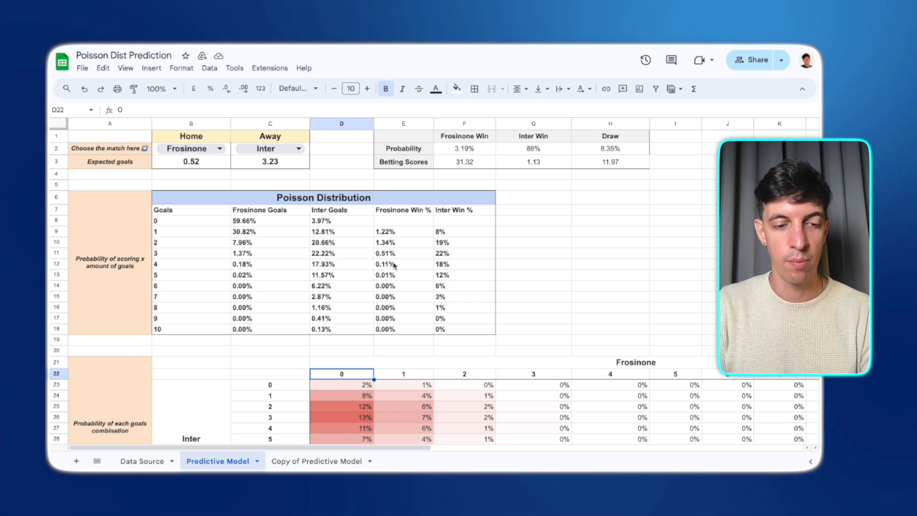
- Glance at the Data Source sheet and return to the Predictive Model sheet
click(142, 462)
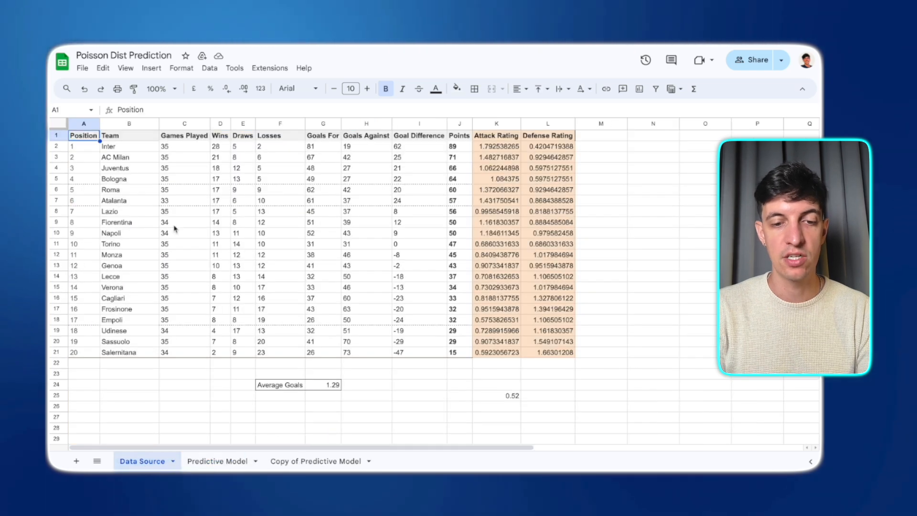
click(213, 464)
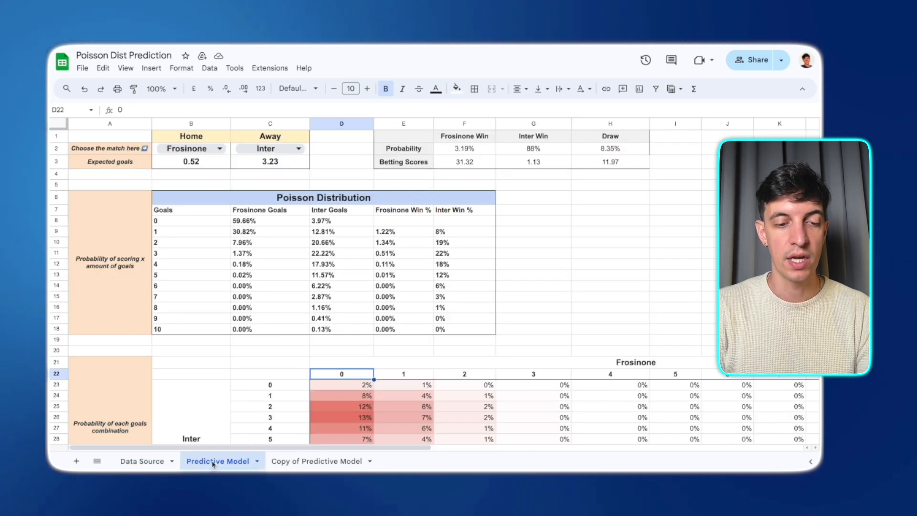
click(117, 466)
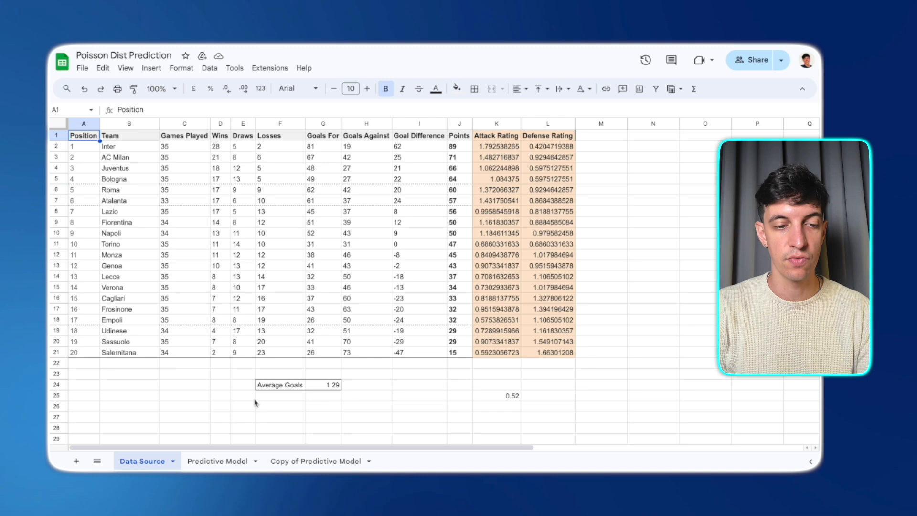
click(213, 462)
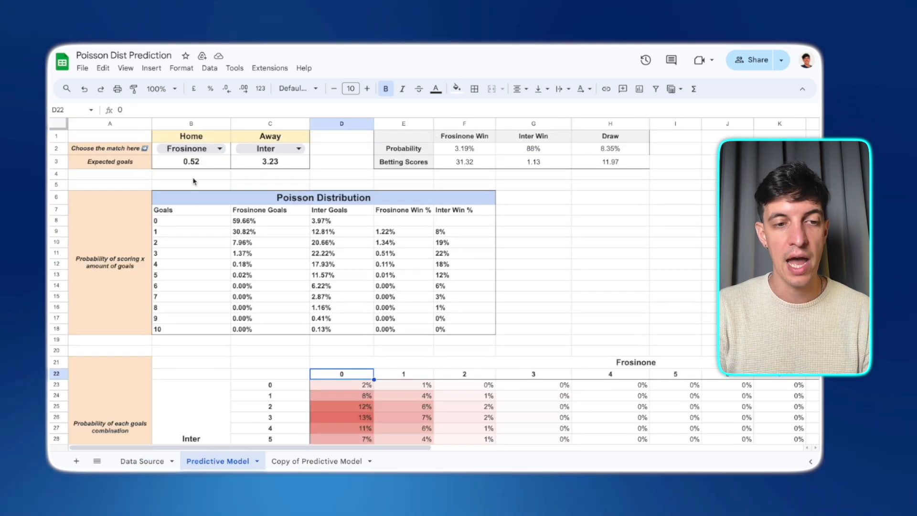
- Test the model by switching the away team to AC Milan and back to Inter
click(274, 151)
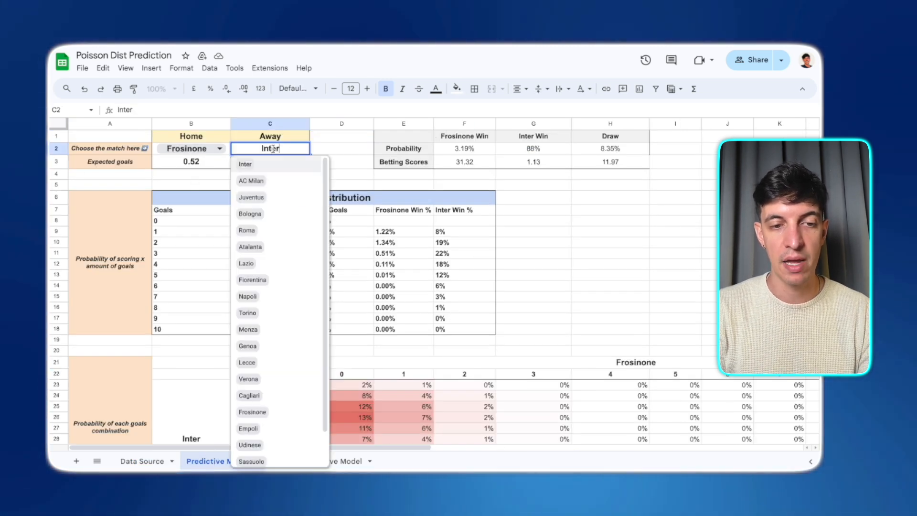
click(270, 181)
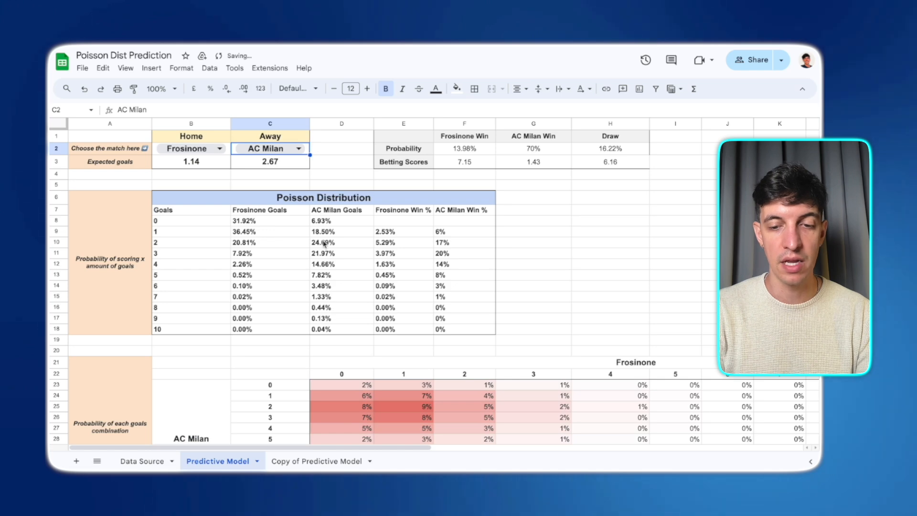
scroll(324, 244, down, 1)
scroll(375, 323, up, 1)
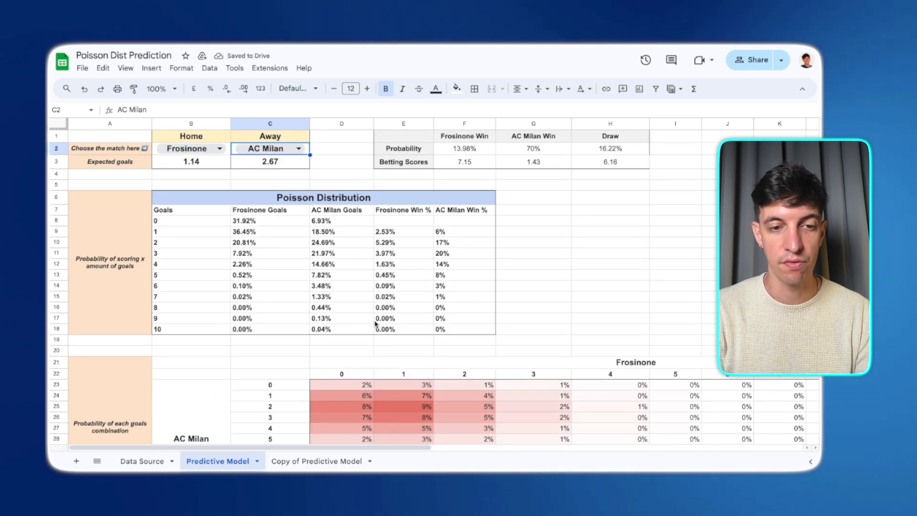
click(298, 149)
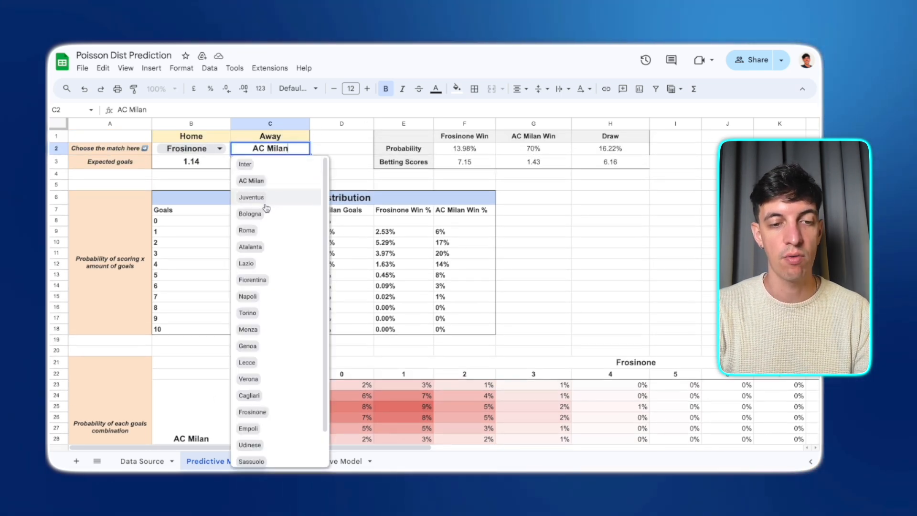
click(264, 165)
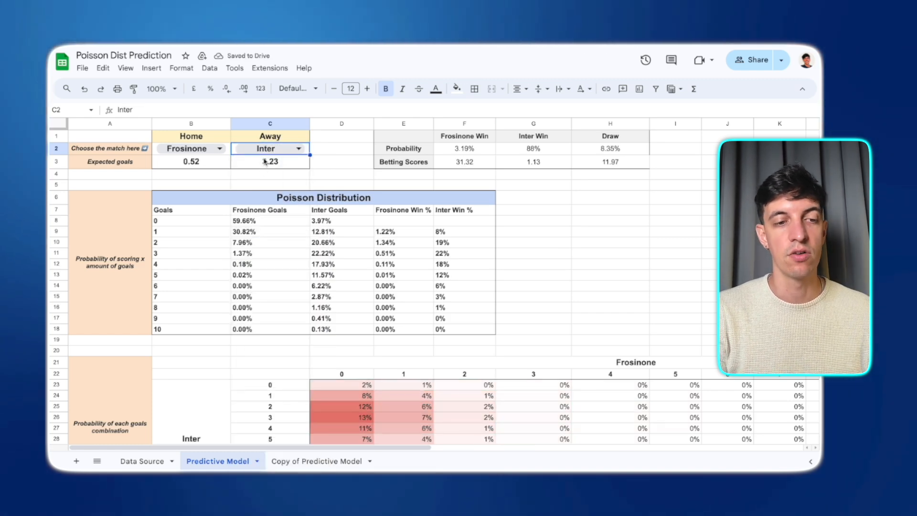
- Inspect the home team's expected goals formula and the model layout
click(168, 163)
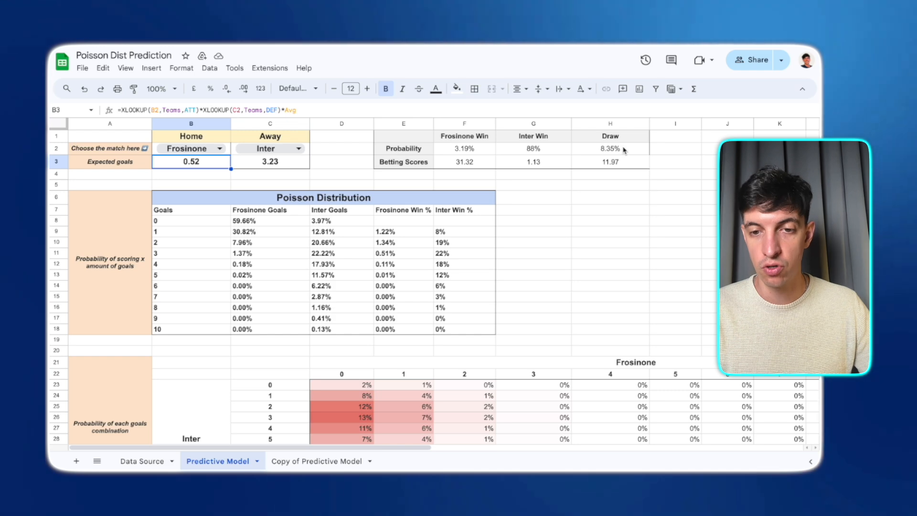
scroll(528, 365, down, 2)
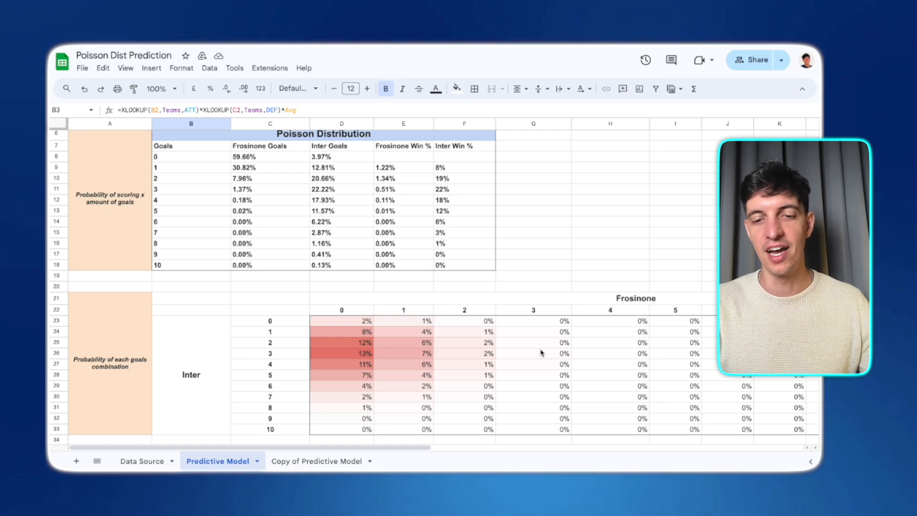
scroll(591, 272, up, 2)
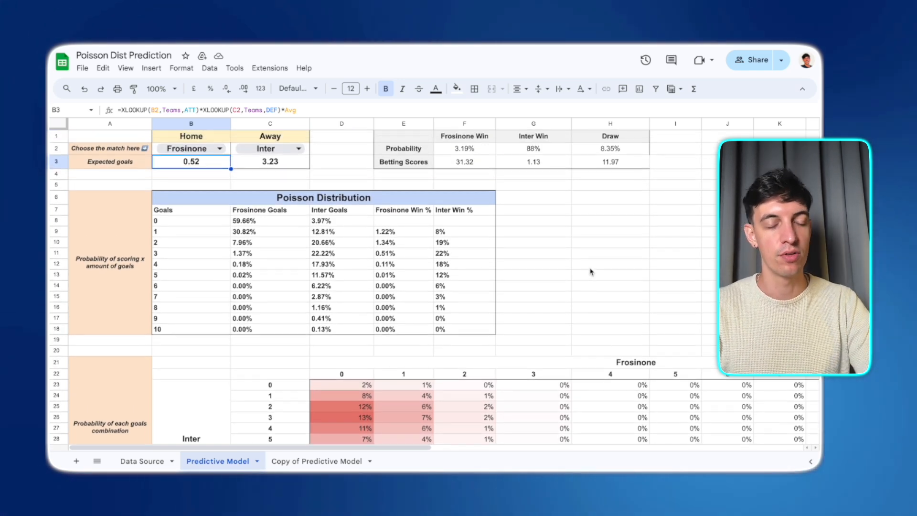
scroll(591, 272, down, 1)
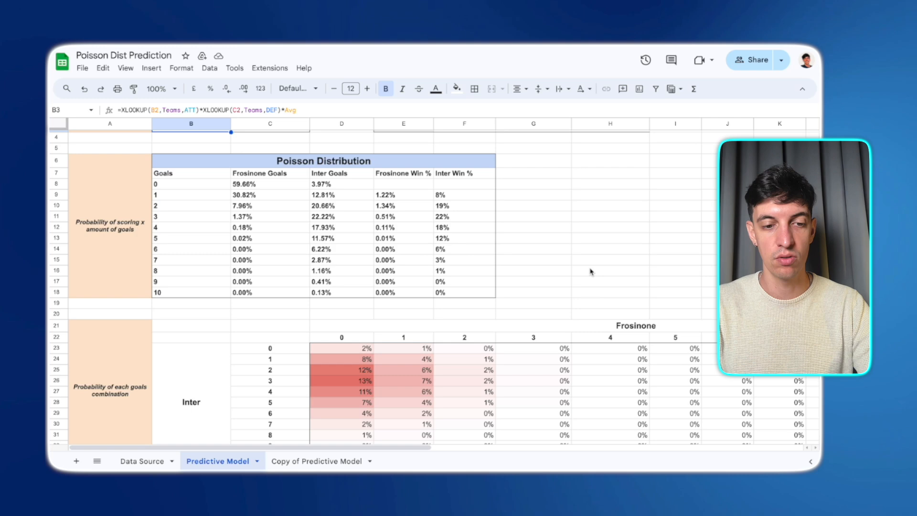
scroll(591, 272, up, 1)
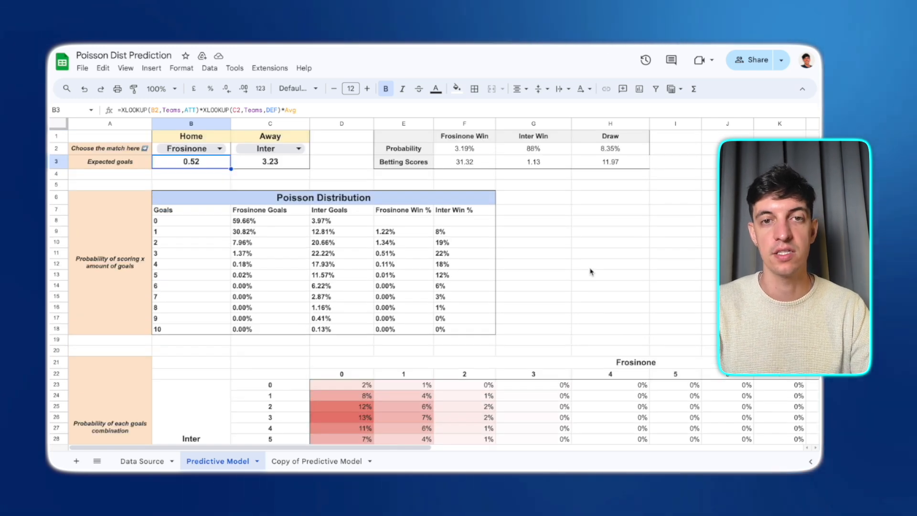
key(super+t)
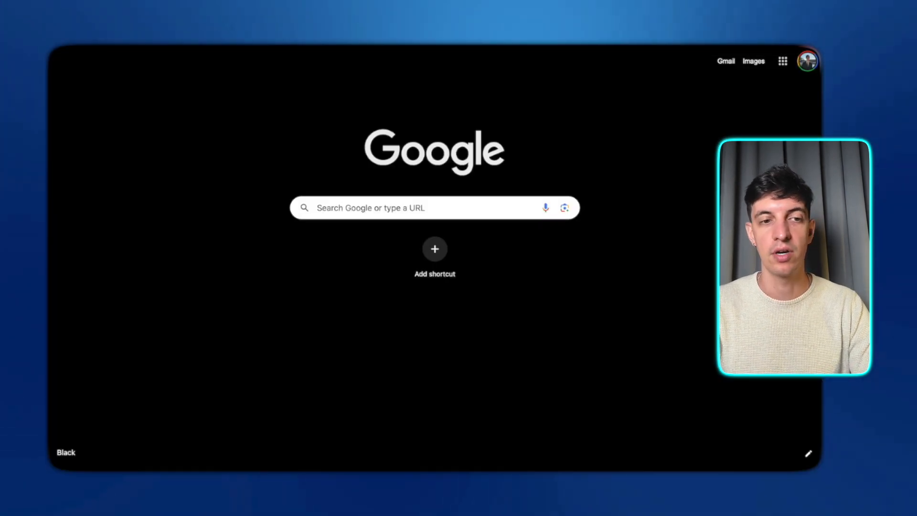
text(i)
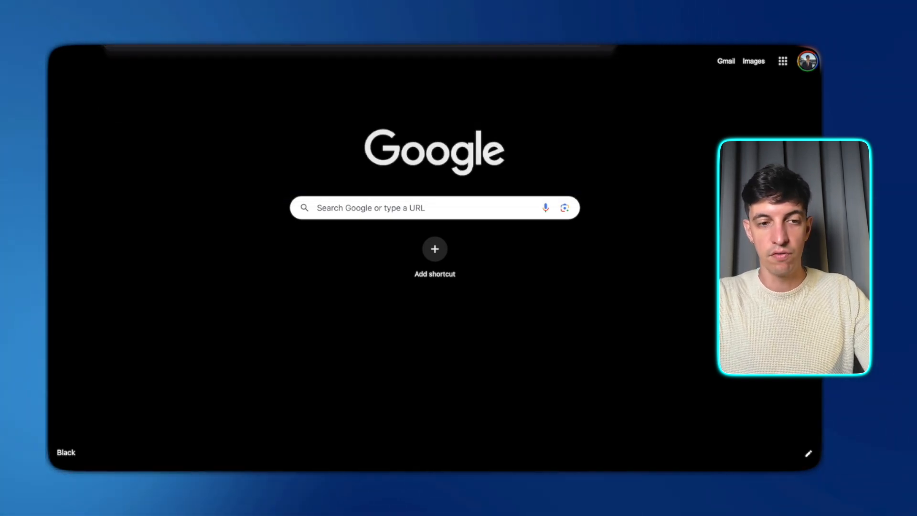
key(Return)
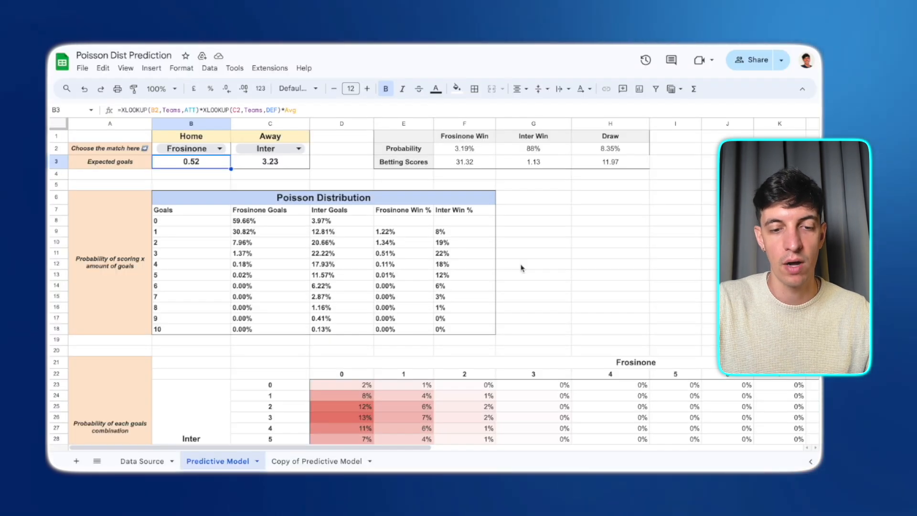
- Examine individual cells of the goals combination grid
scroll(523, 267, down, 2)
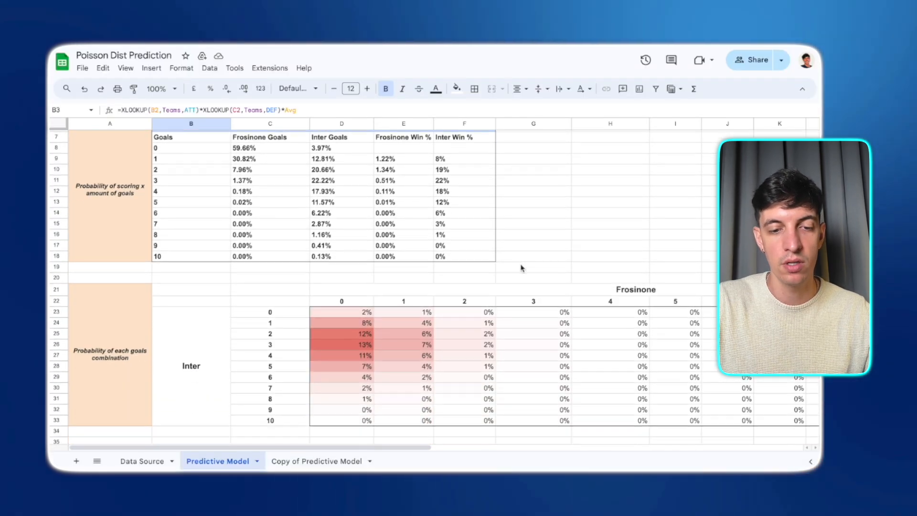
click(337, 346)
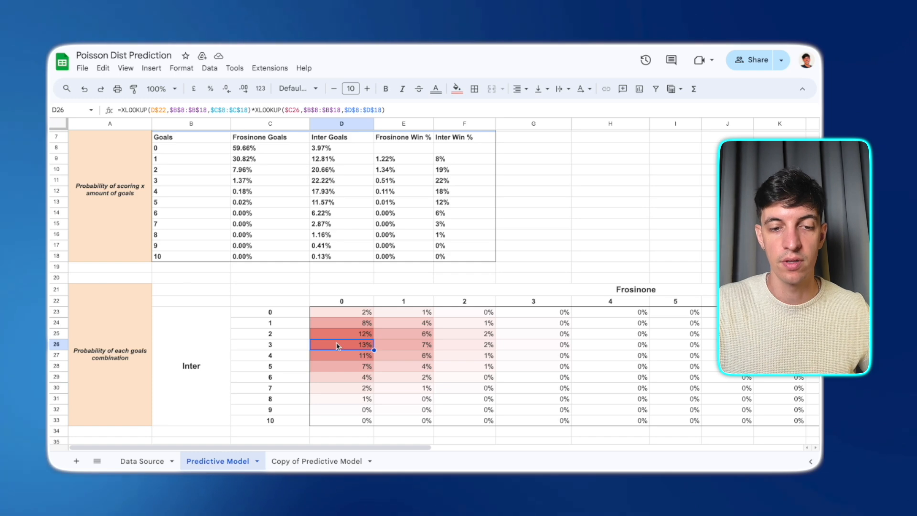
key(Down)
key(Down)
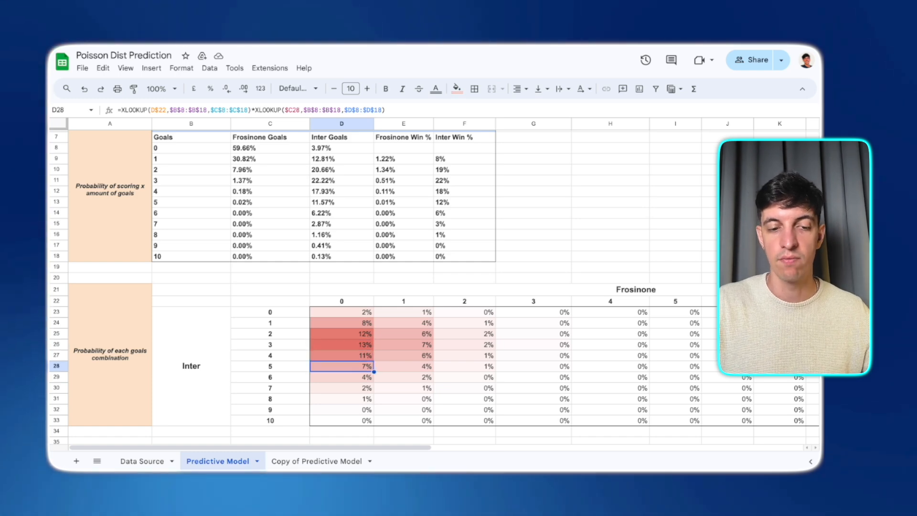